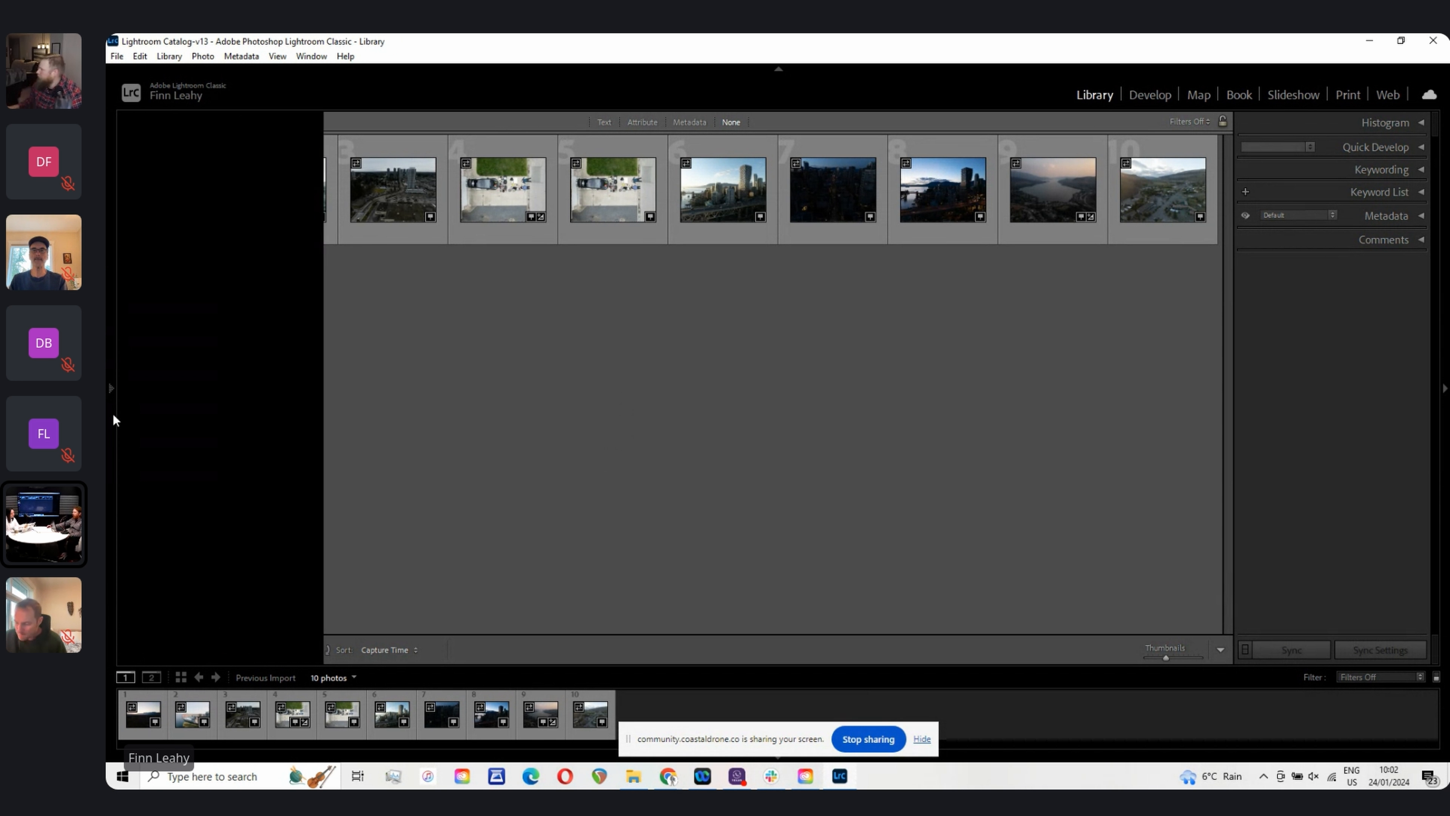
Step: Show the left panel, browse the folders list and collapse the Navigator
click(110, 388)
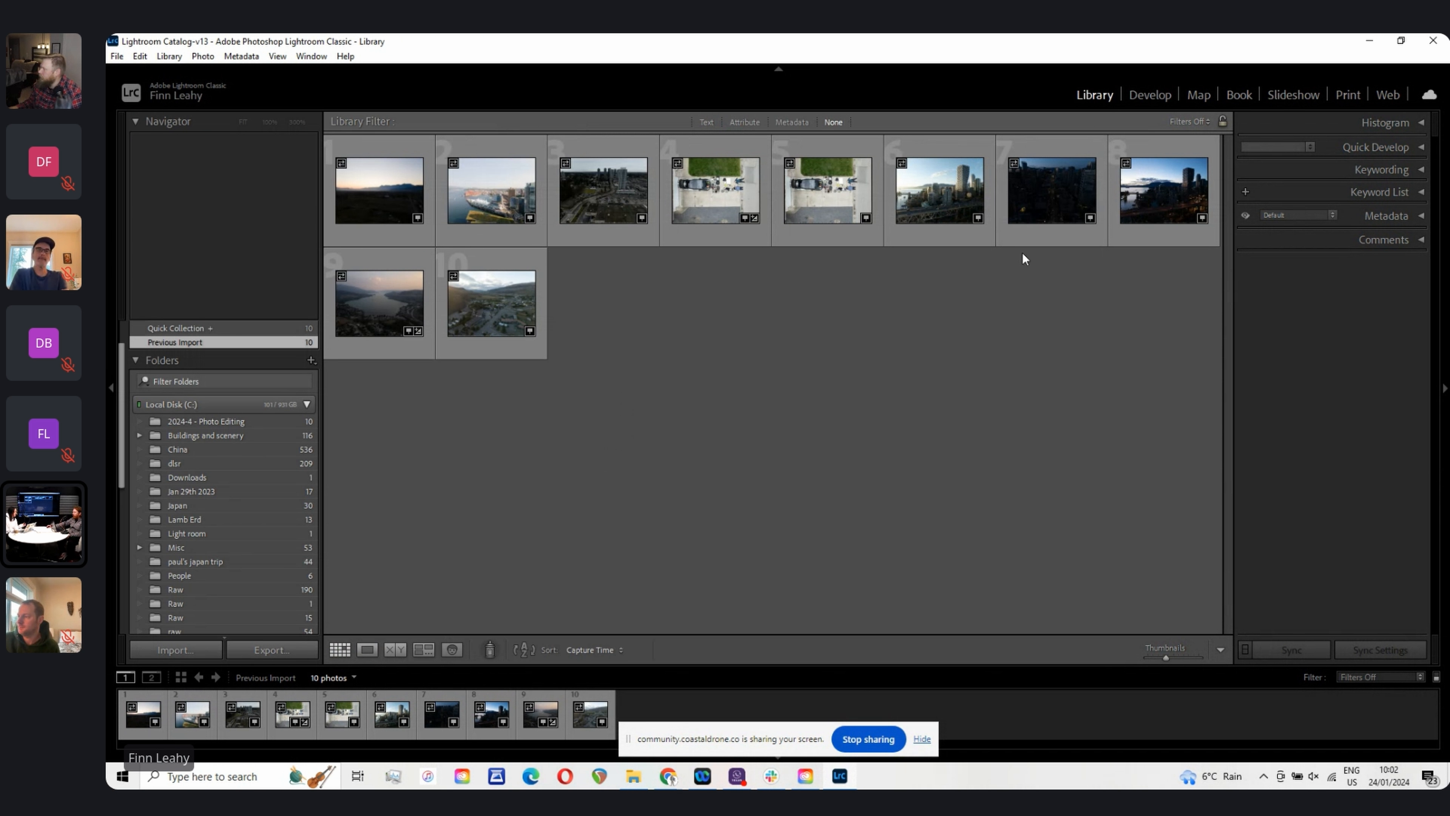
scroll(252, 491, down, 5)
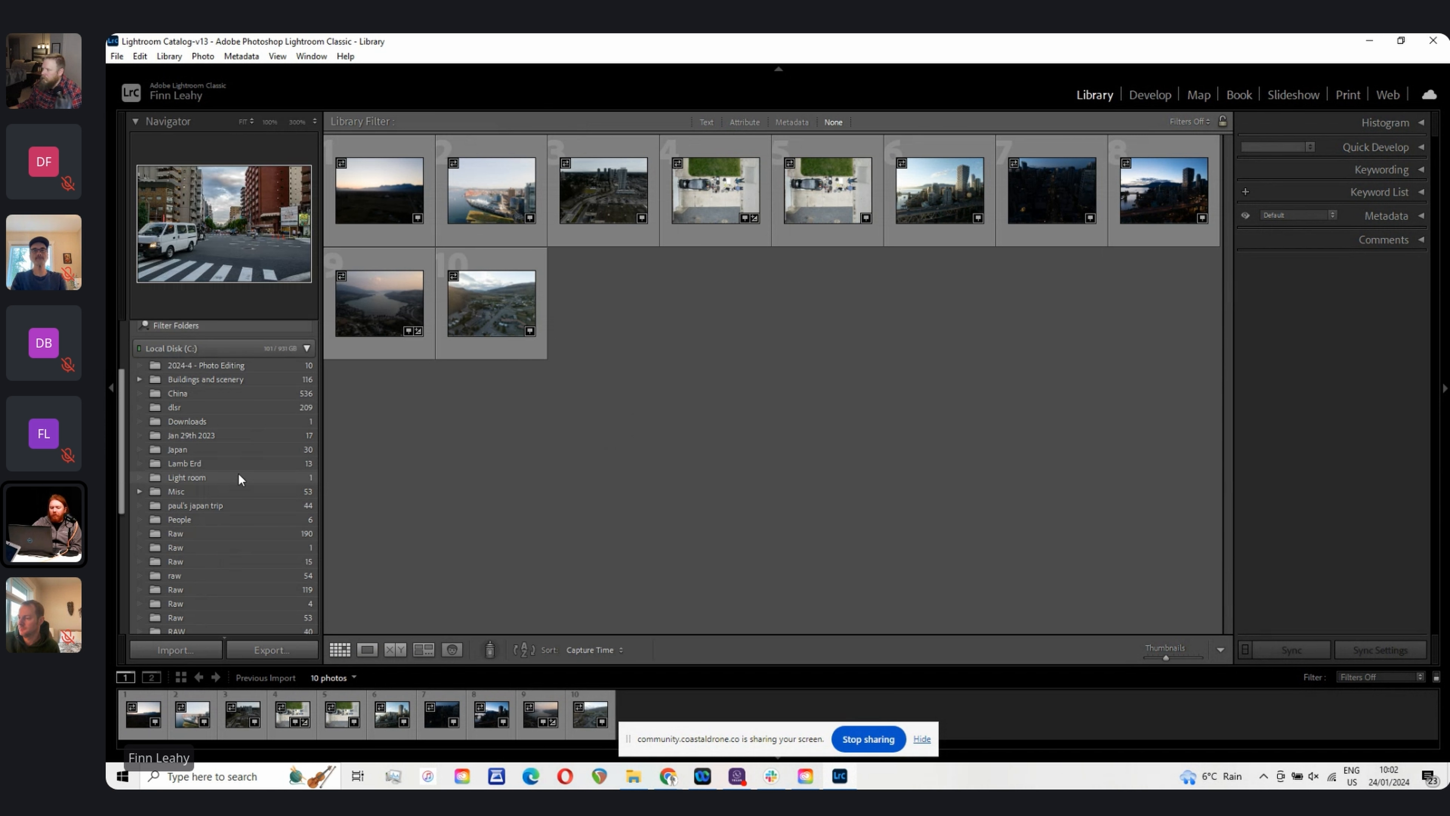
scroll(253, 496, up, 3)
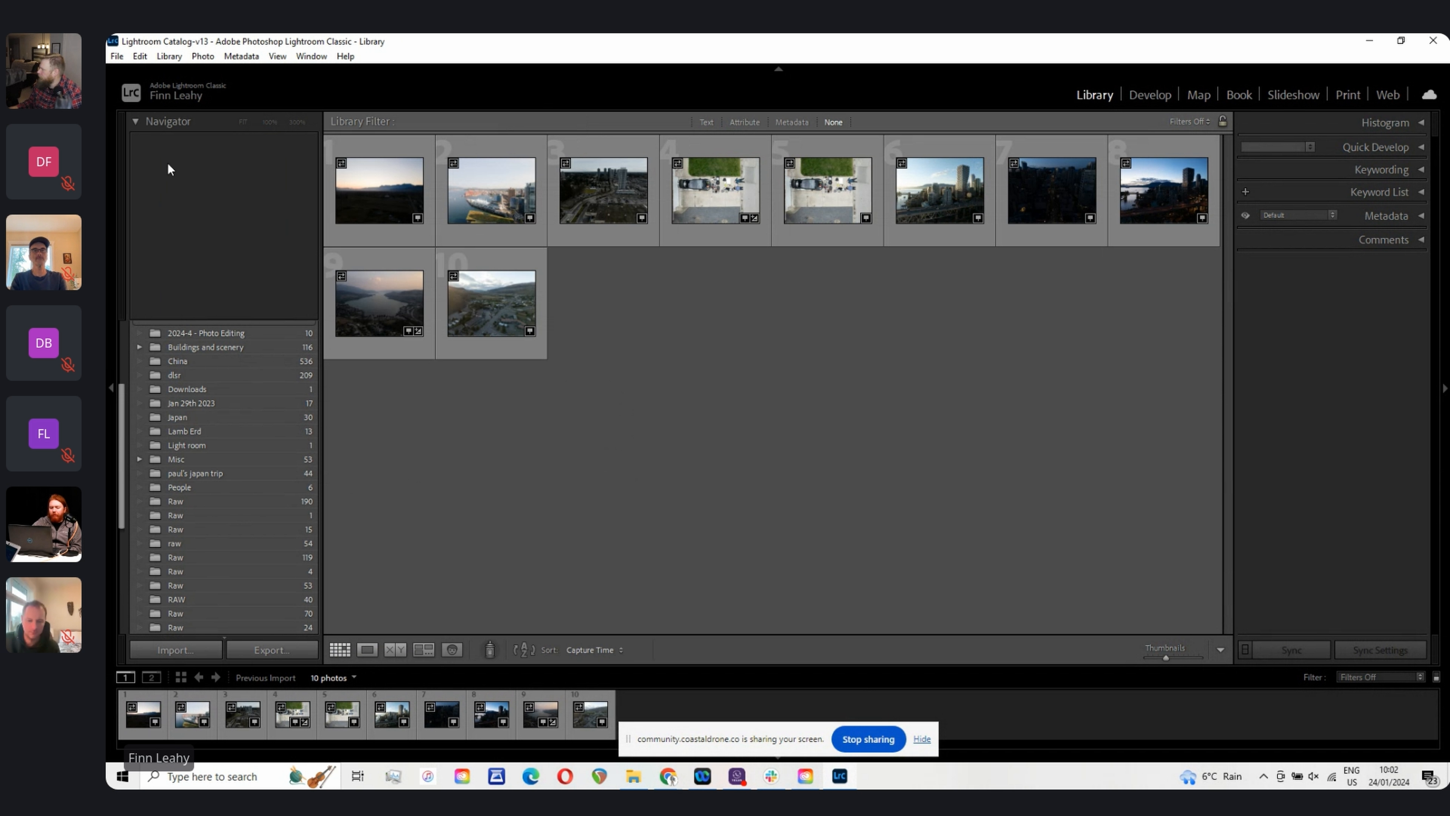
click(135, 121)
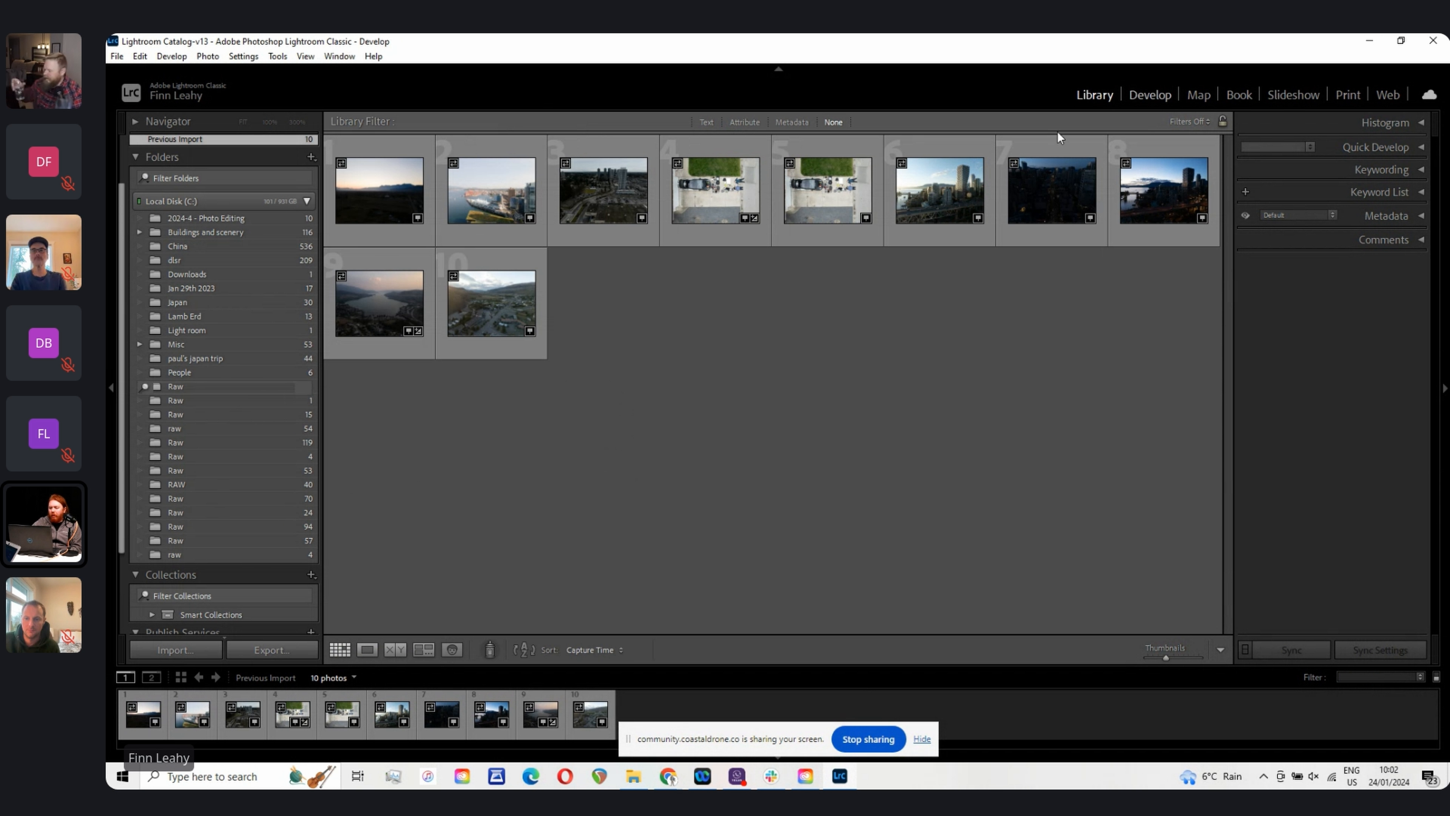
Step: Open the fourth photo, the overhead driveway drone shot, in the Develop module
click(1150, 95)
key(g)
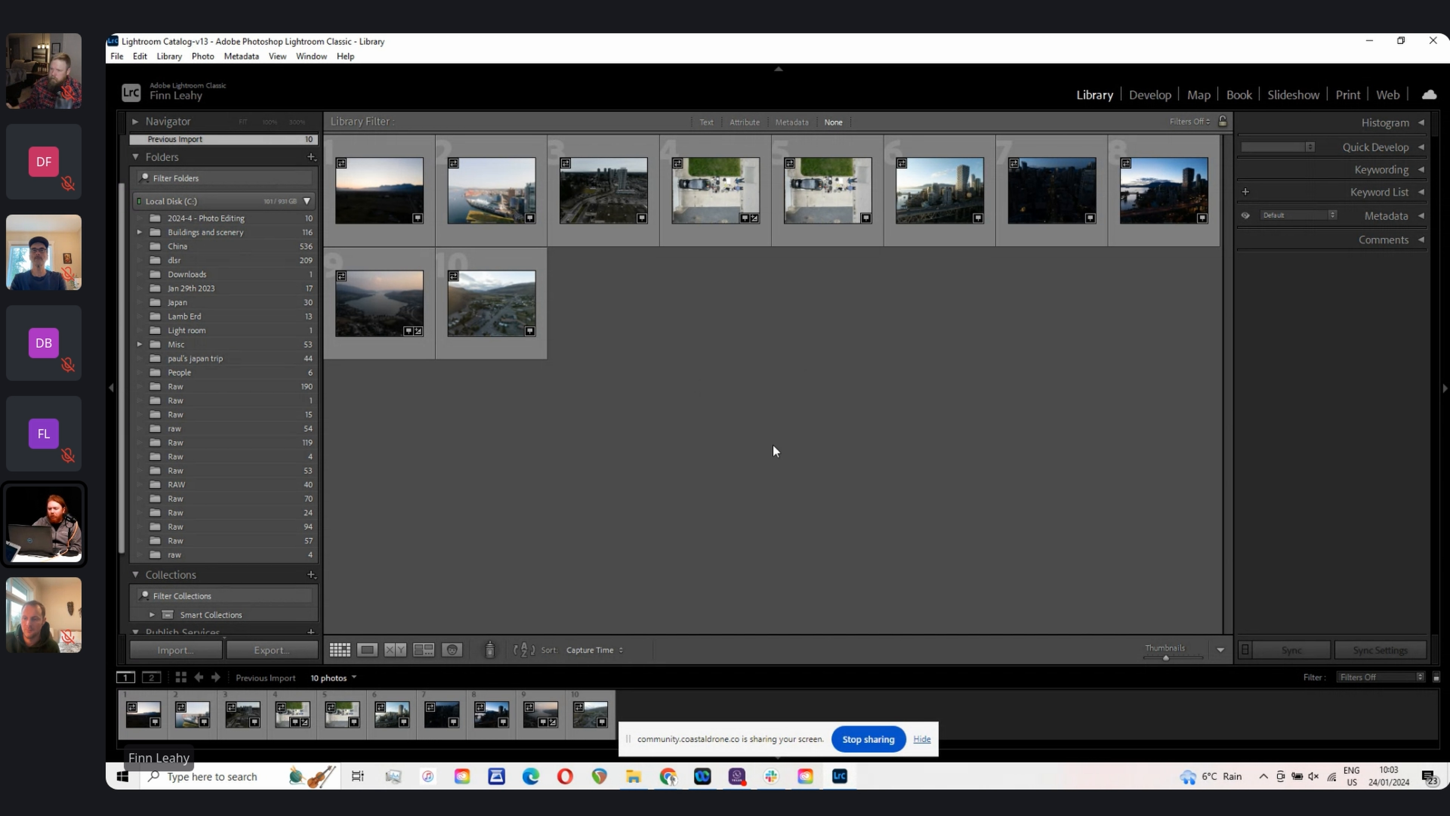
click(717, 166)
click(1150, 94)
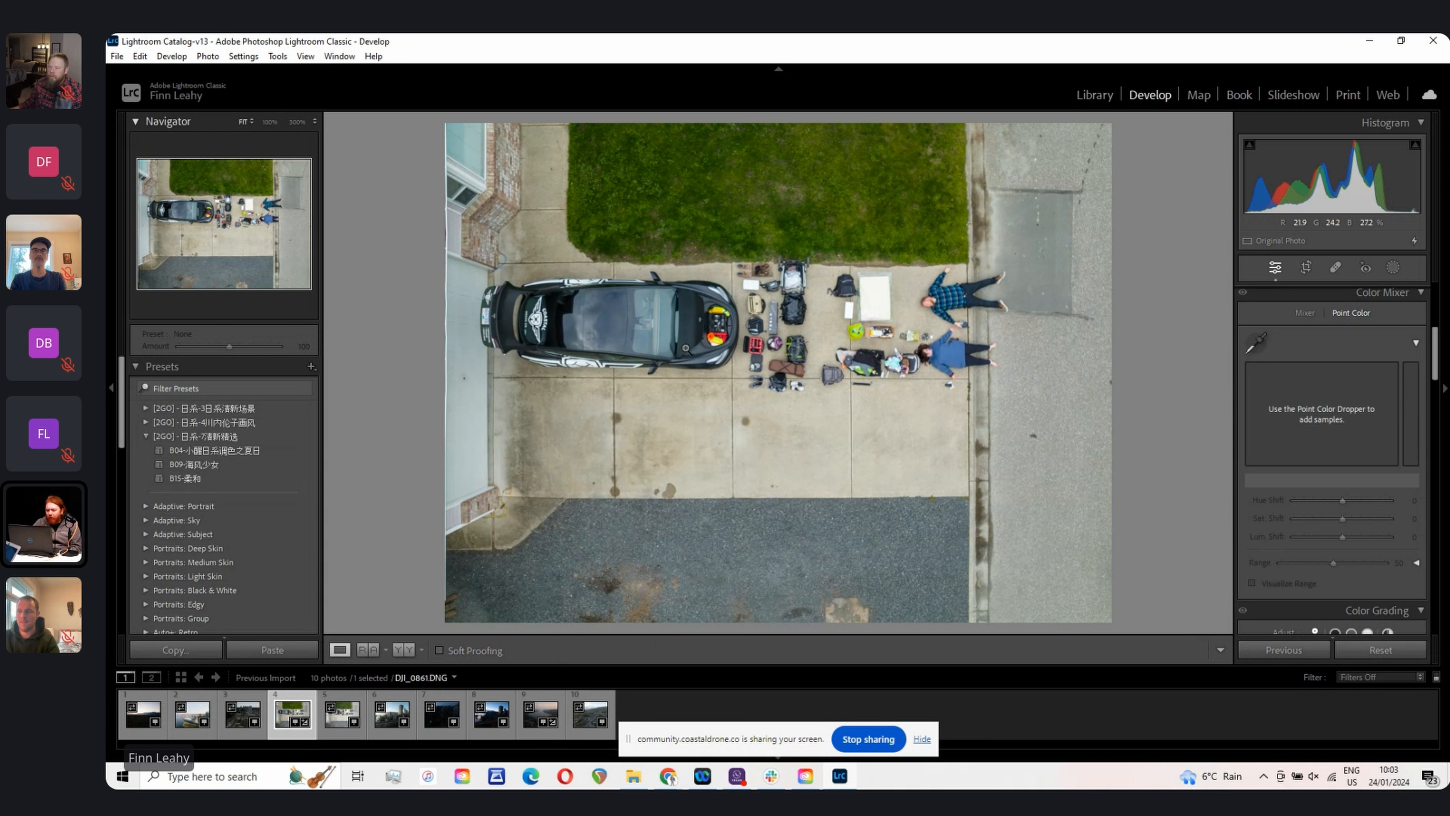
Step: Hide the left panel and the top module bar to enlarge the photo view
click(904, 321)
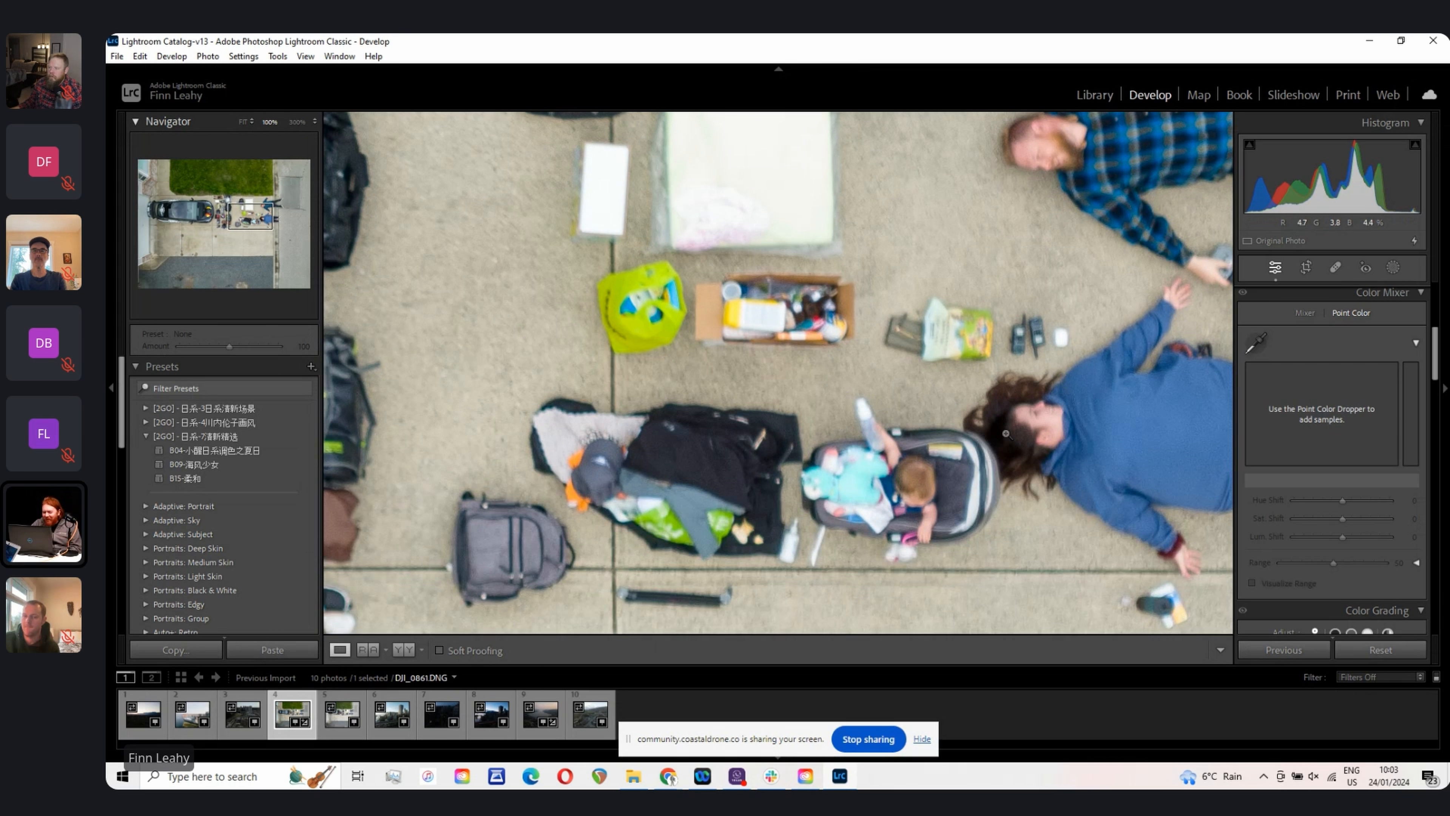
click(1006, 434)
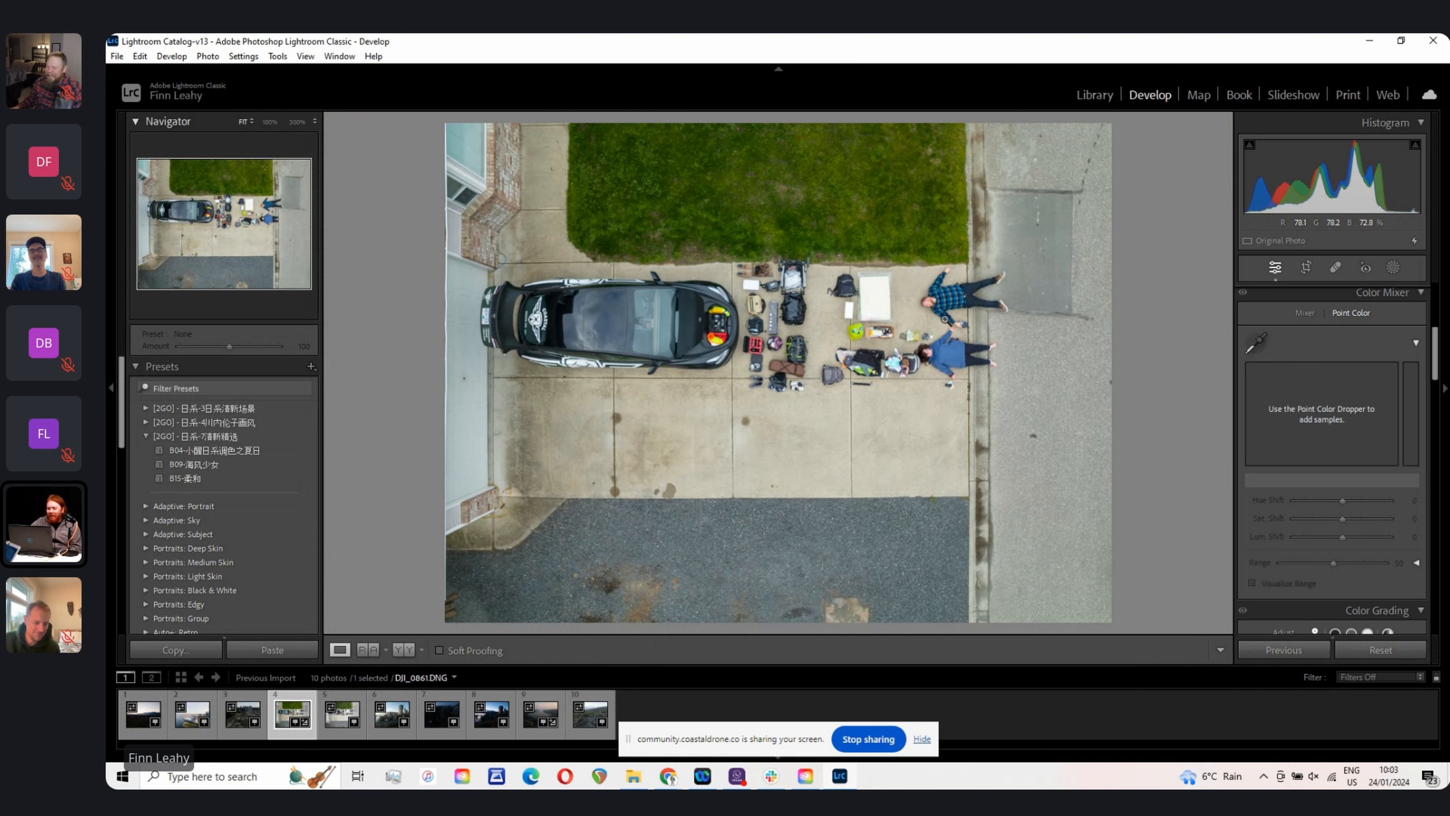
click(113, 387)
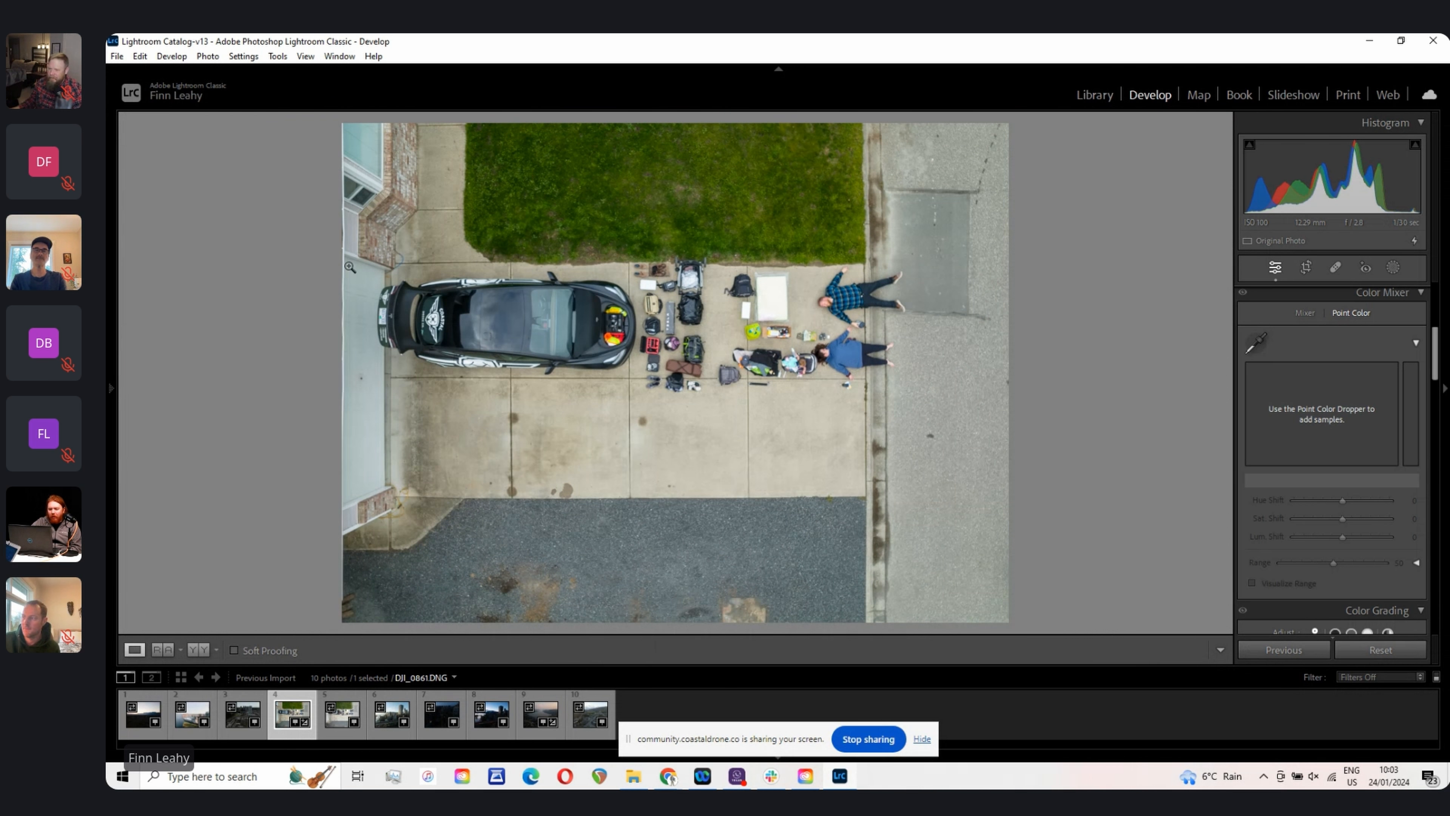
click(778, 69)
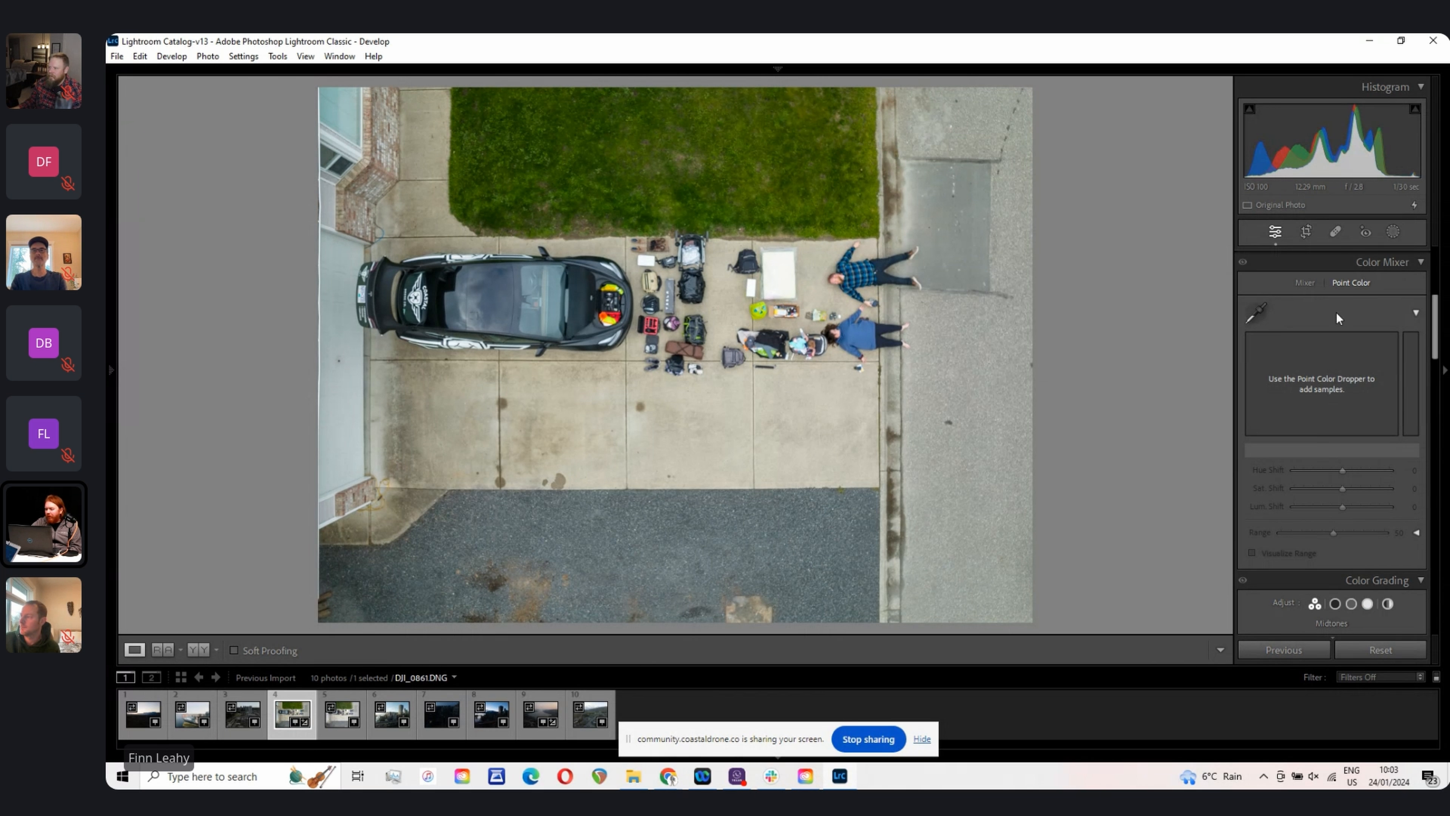
Step: Collapse all the adjustment panels, from Tone Curve down to Effects
scroll(1334, 315, down, 5)
scroll(1333, 317, up, 10)
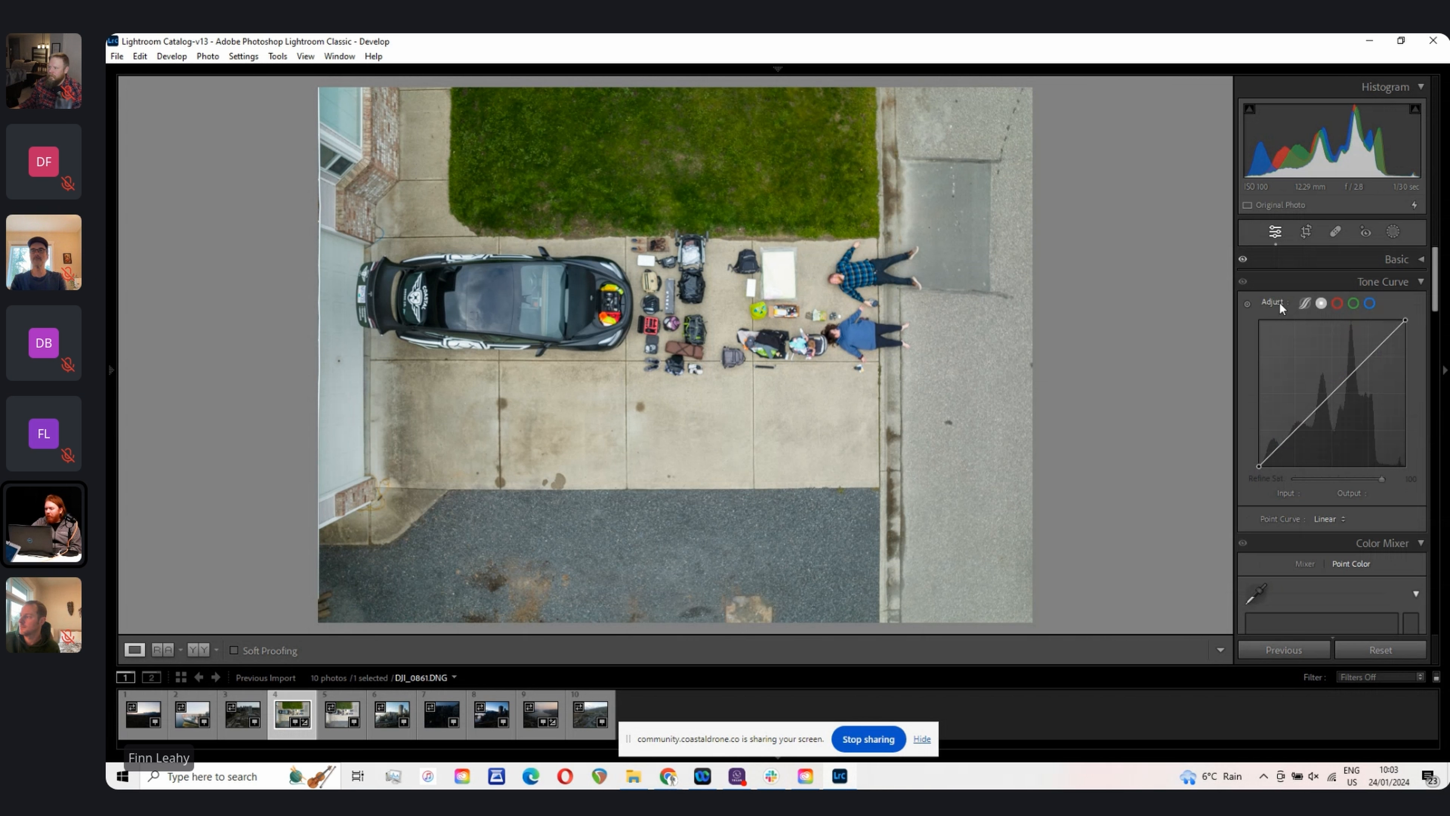
click(1420, 282)
click(1420, 305)
click(1420, 328)
click(1419, 350)
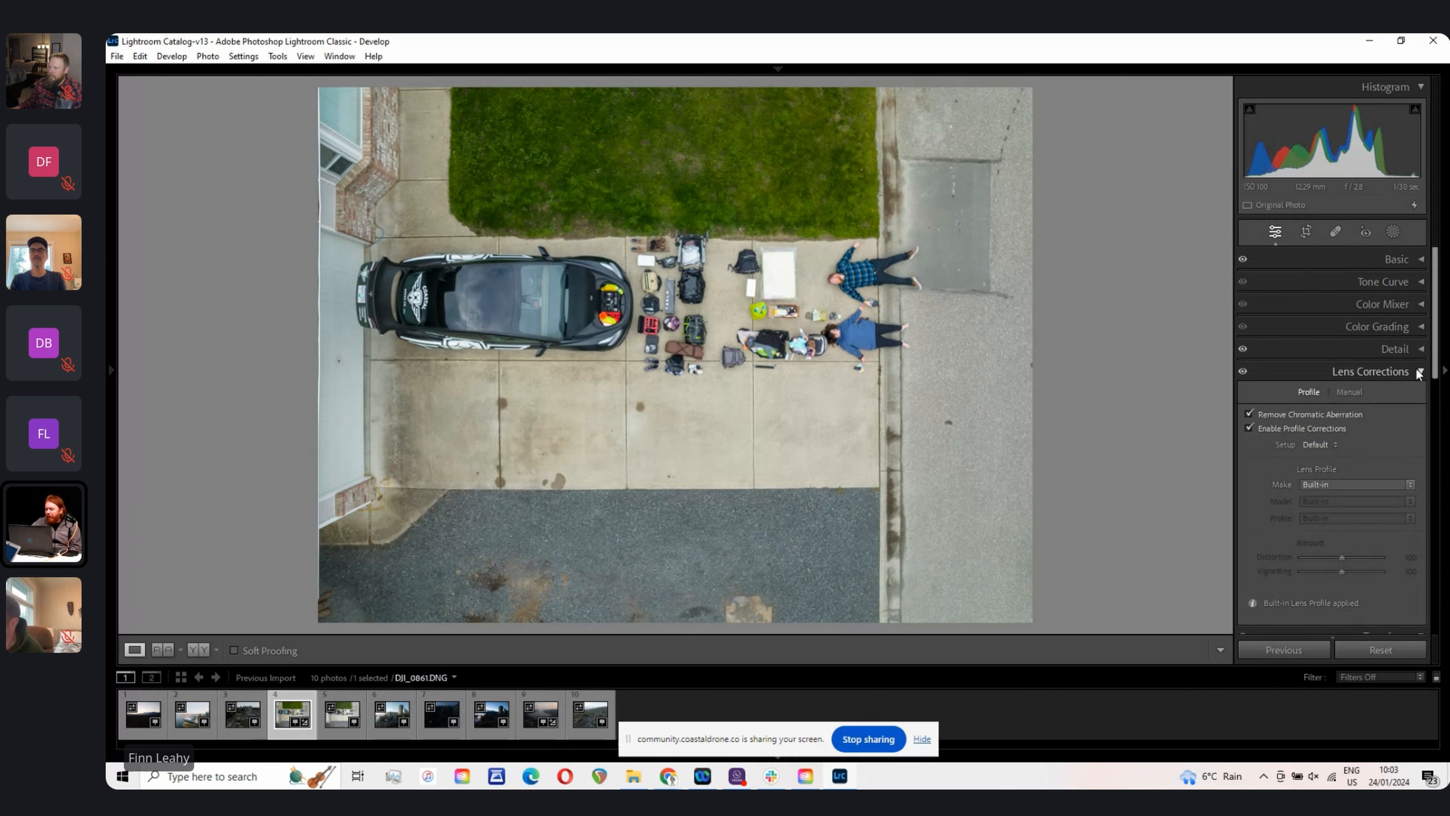
click(1420, 371)
click(1420, 395)
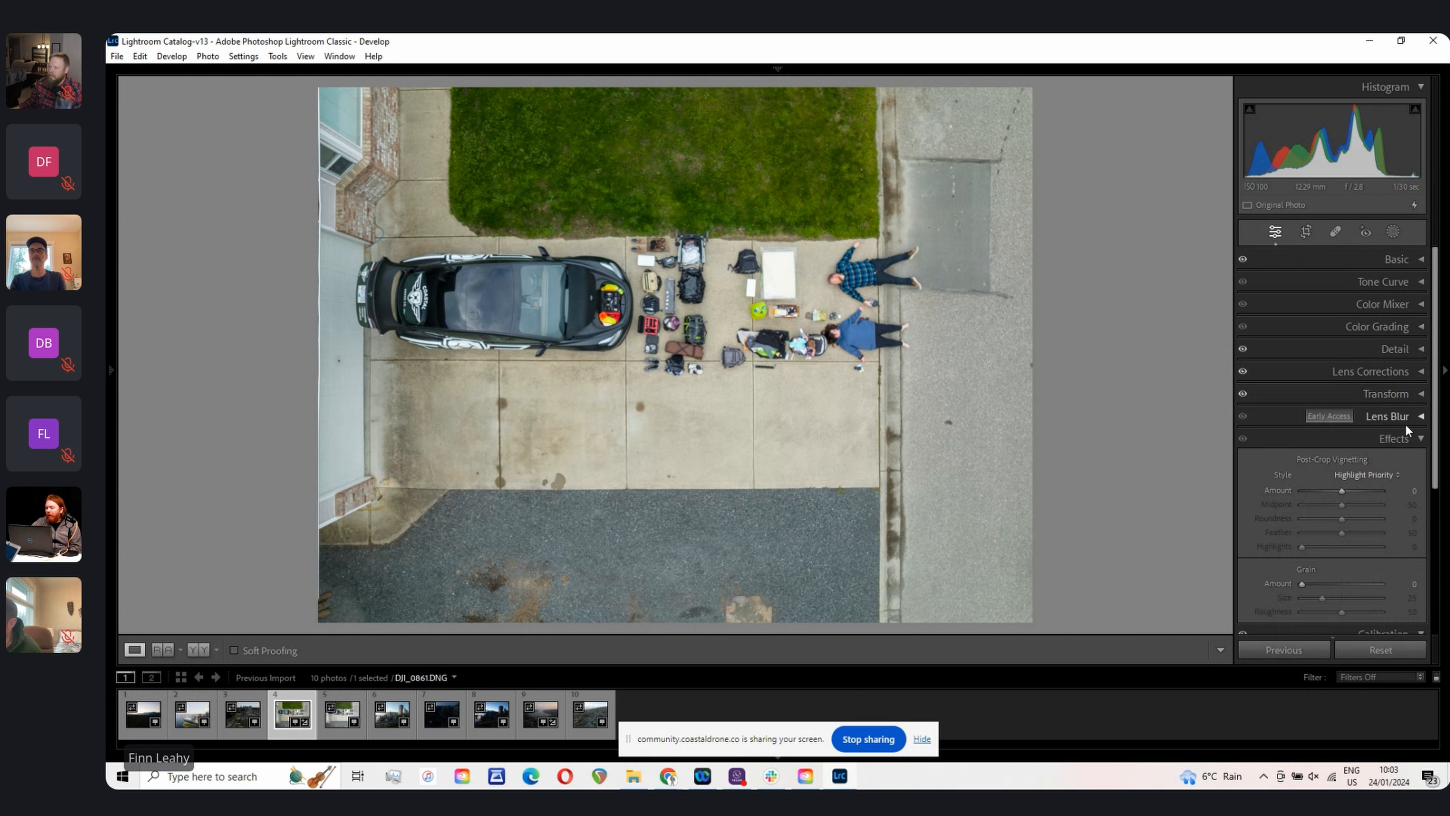
click(1420, 439)
Step: Open the Basic panel, review its tone and presence settings, and reset the photo's adjustments to defaults
key(ctrl+1)
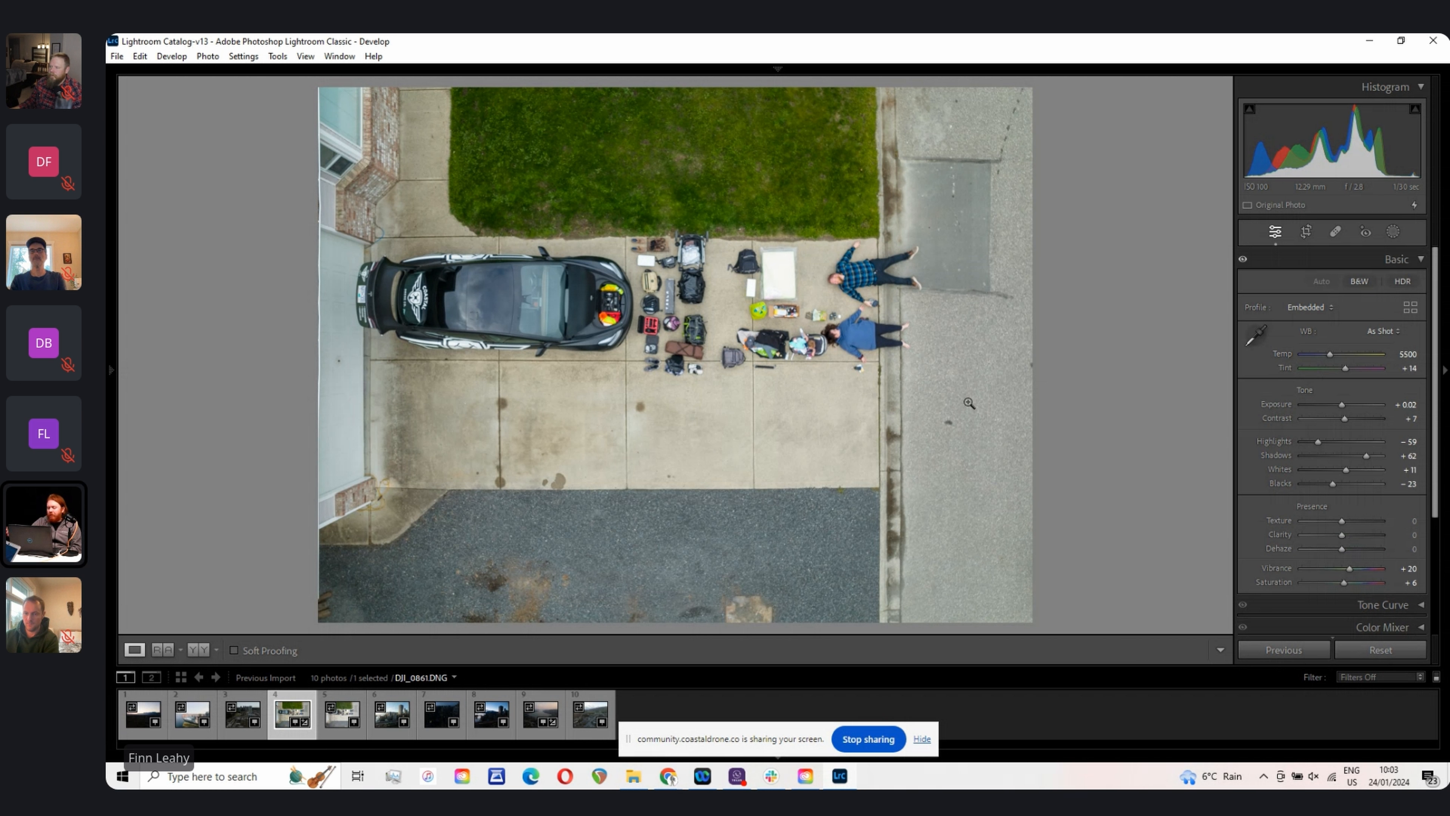
scroll(1357, 374, down, 3)
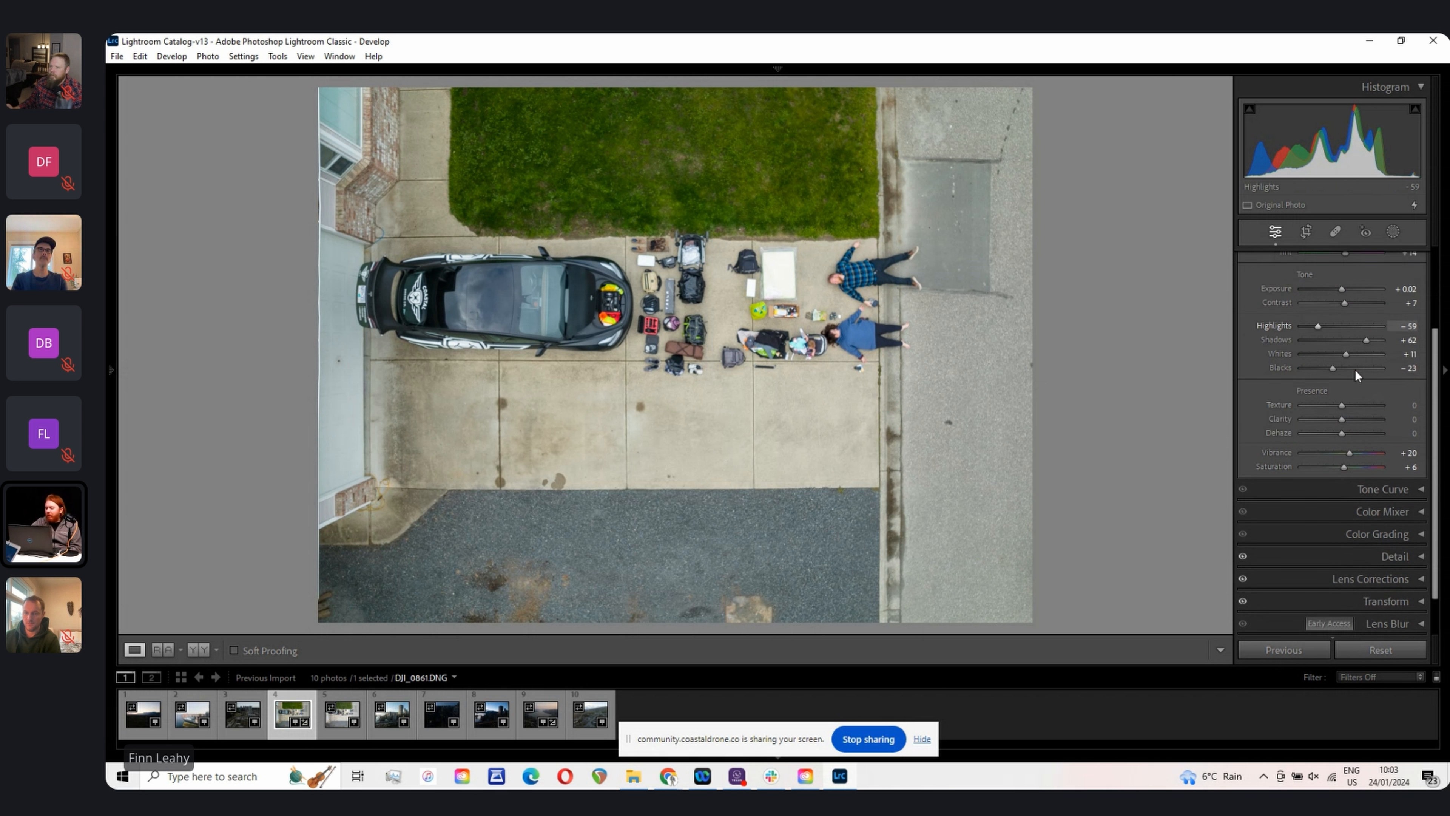
scroll(1355, 369, down, 2)
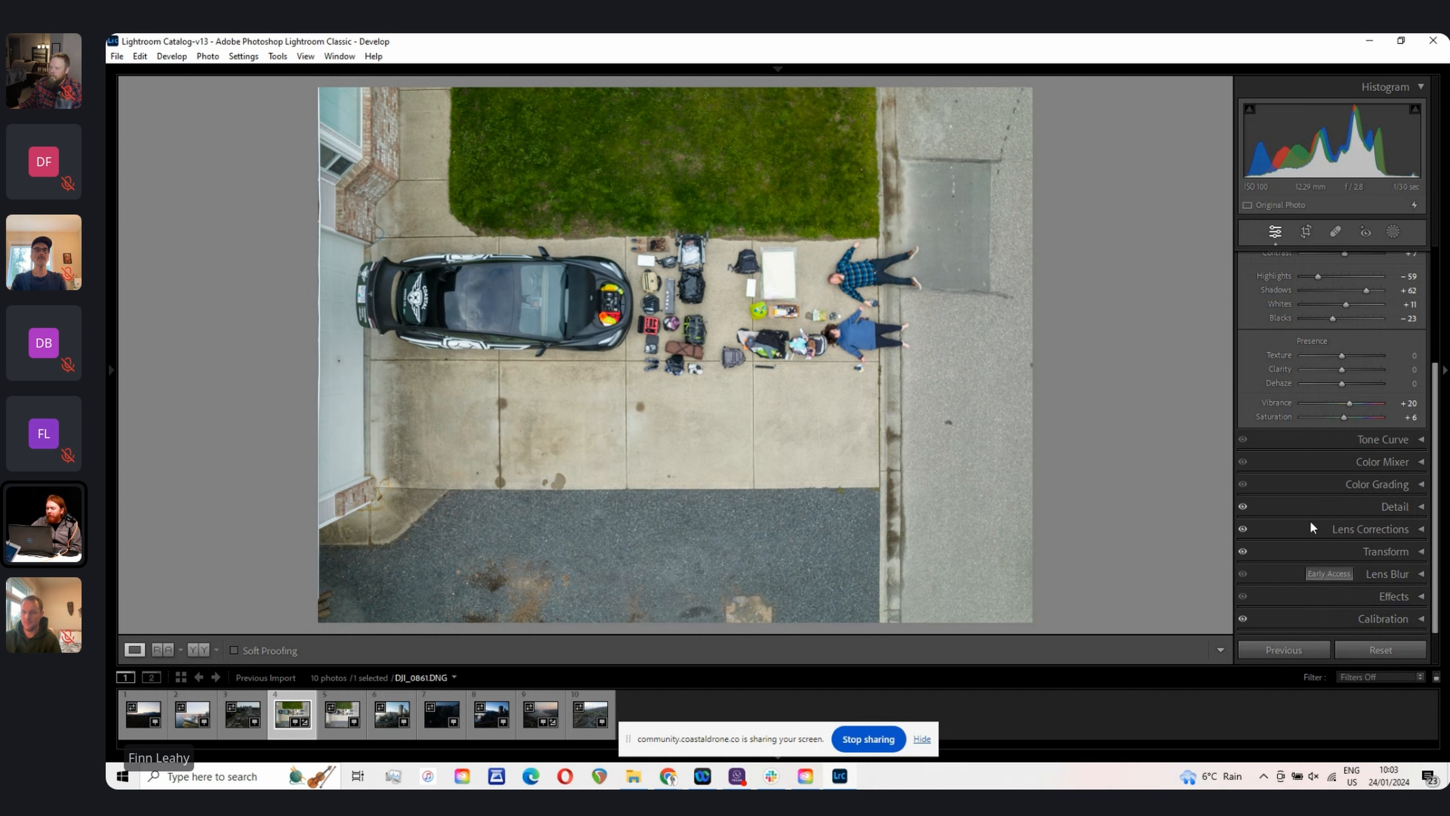
scroll(1302, 497, up, 4)
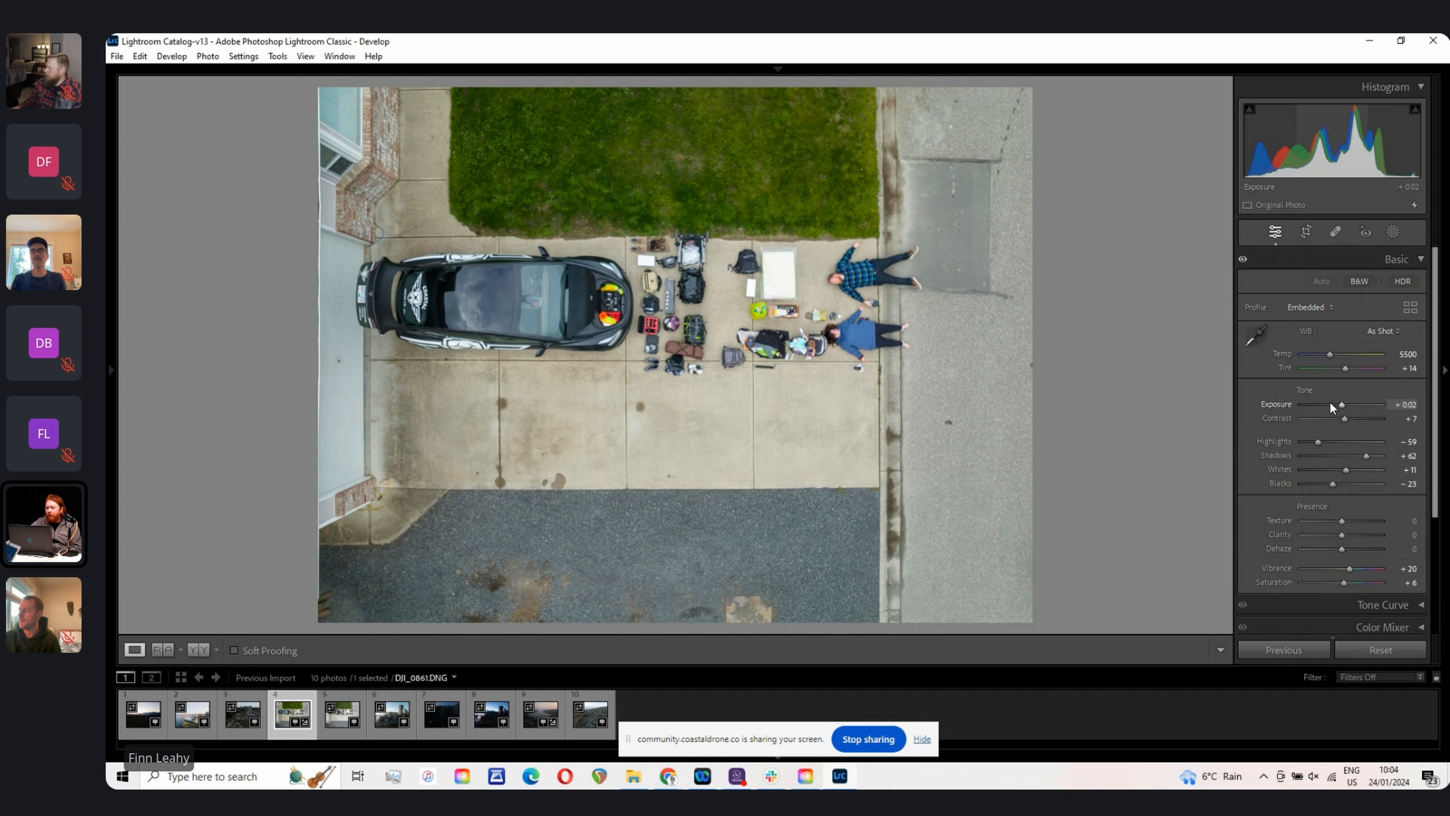
mouse_move(1342, 133)
mouse_down()
mouse_move(1385, 141)
mouse_move(1346, 157)
mouse_up()
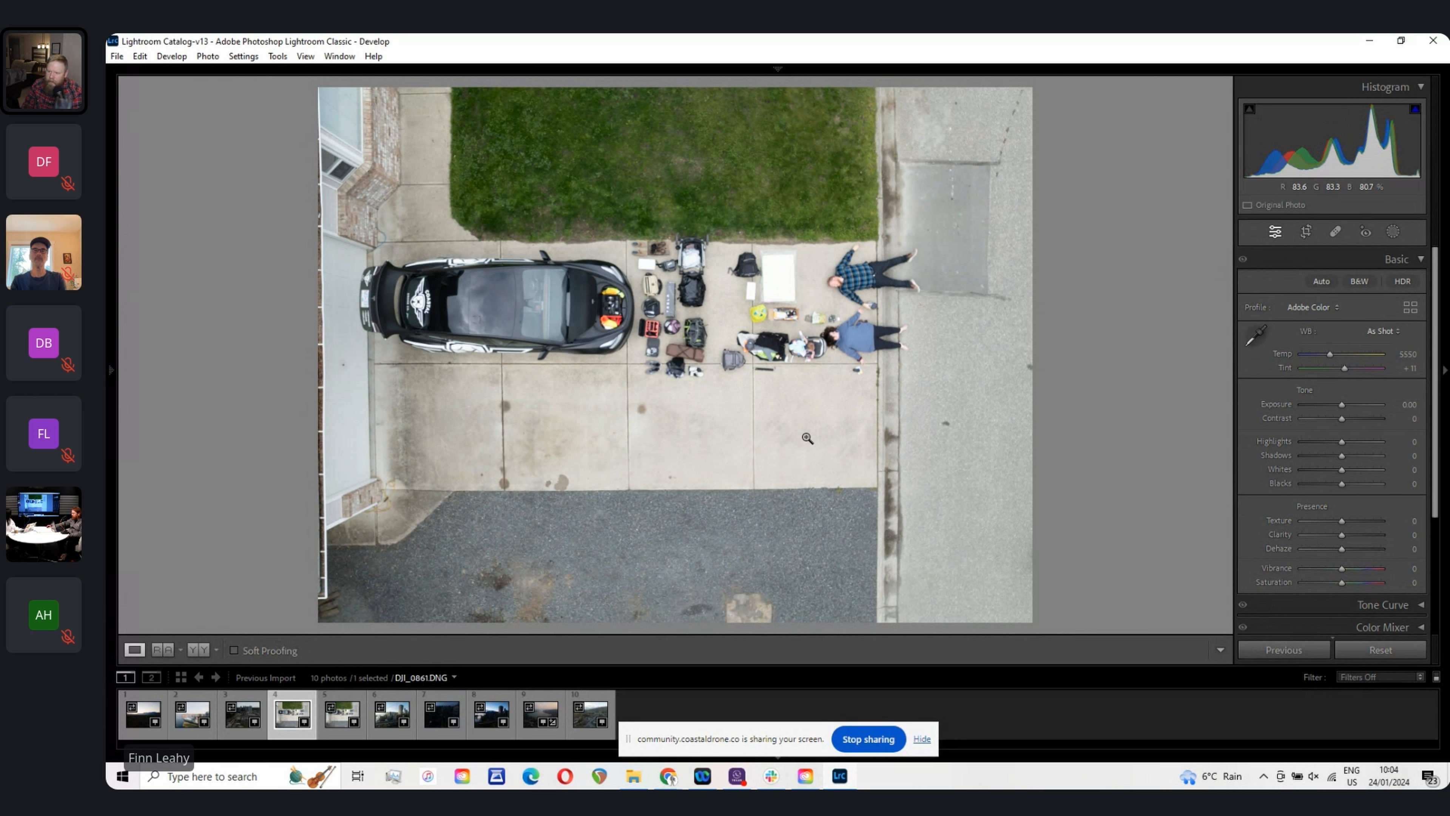
Step: Inspect the car at full zoom, return to the fitted view and scroll through the adjustment panels
click(551, 340)
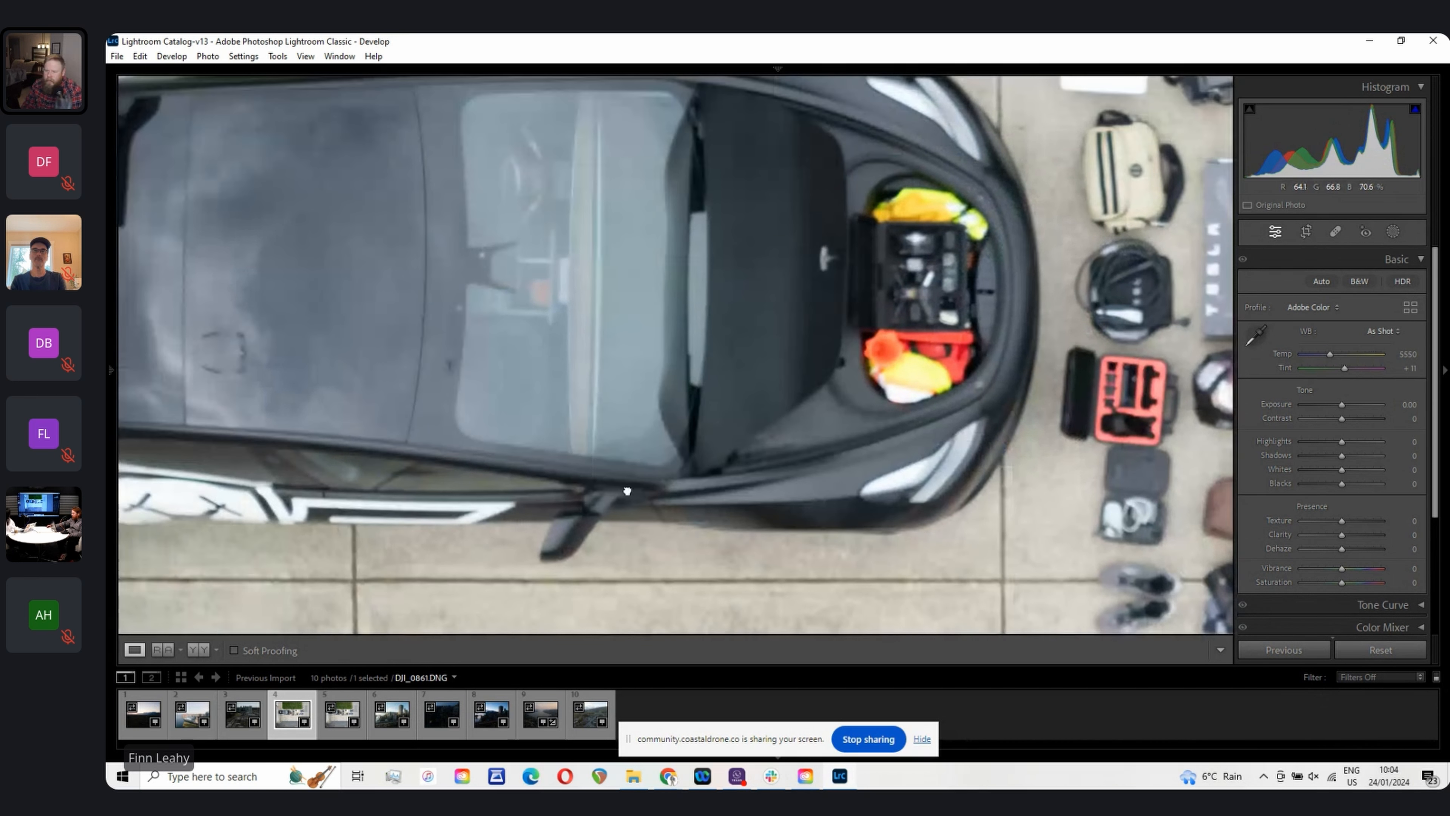
drag(627, 490, 1068, 377)
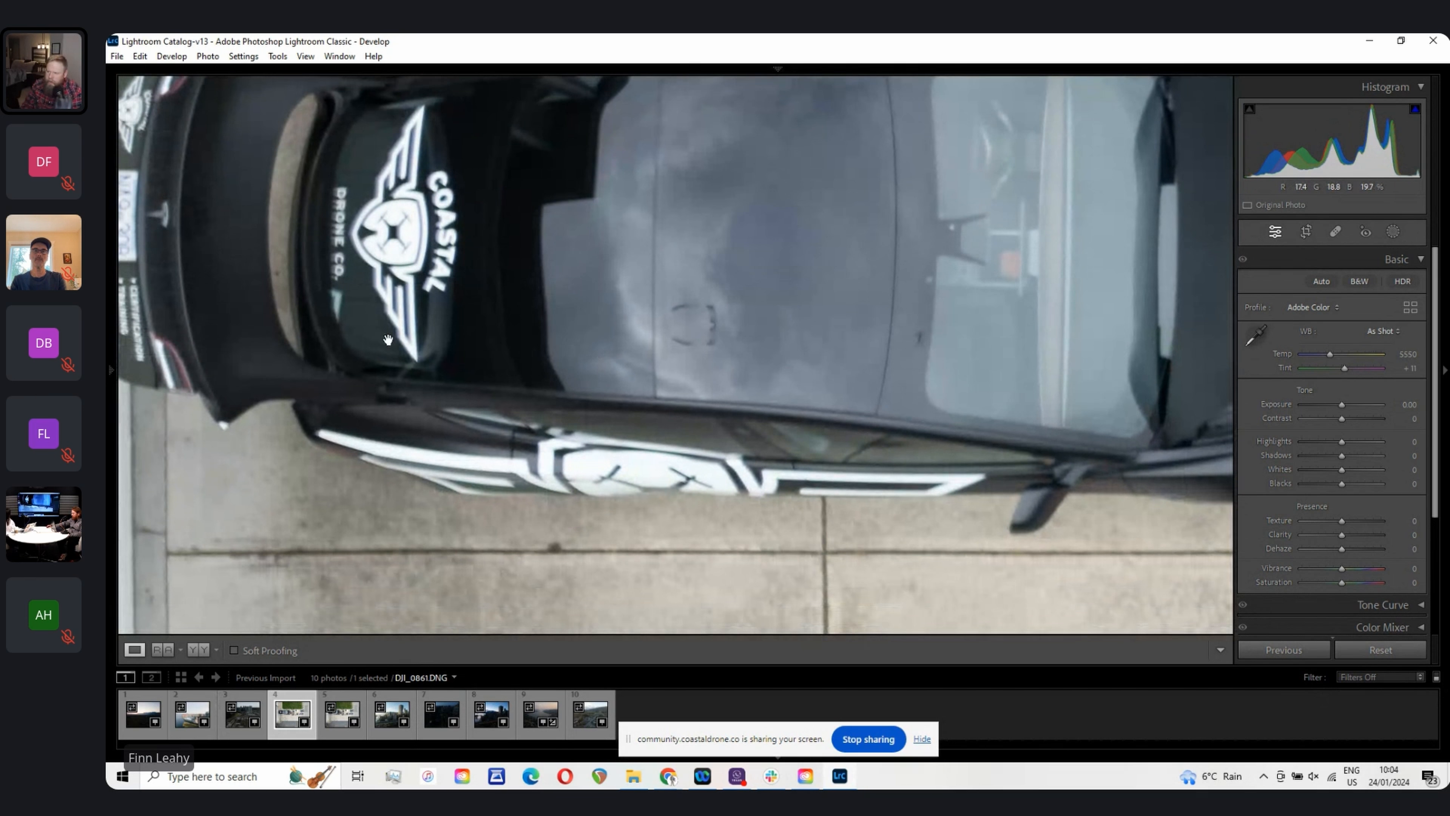
click(443, 233)
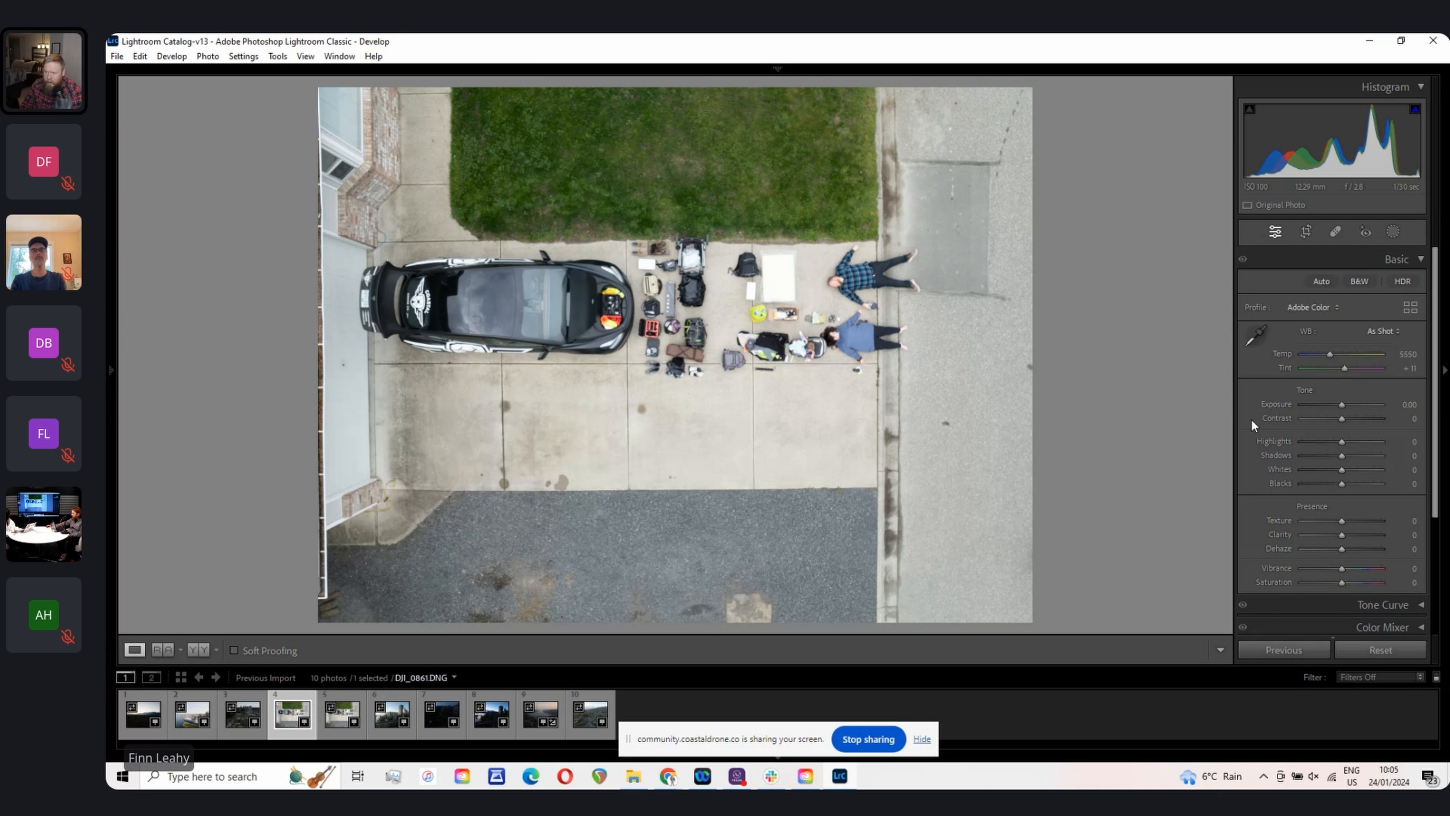
scroll(1267, 411, down, 2)
scroll(1267, 412, down, 2)
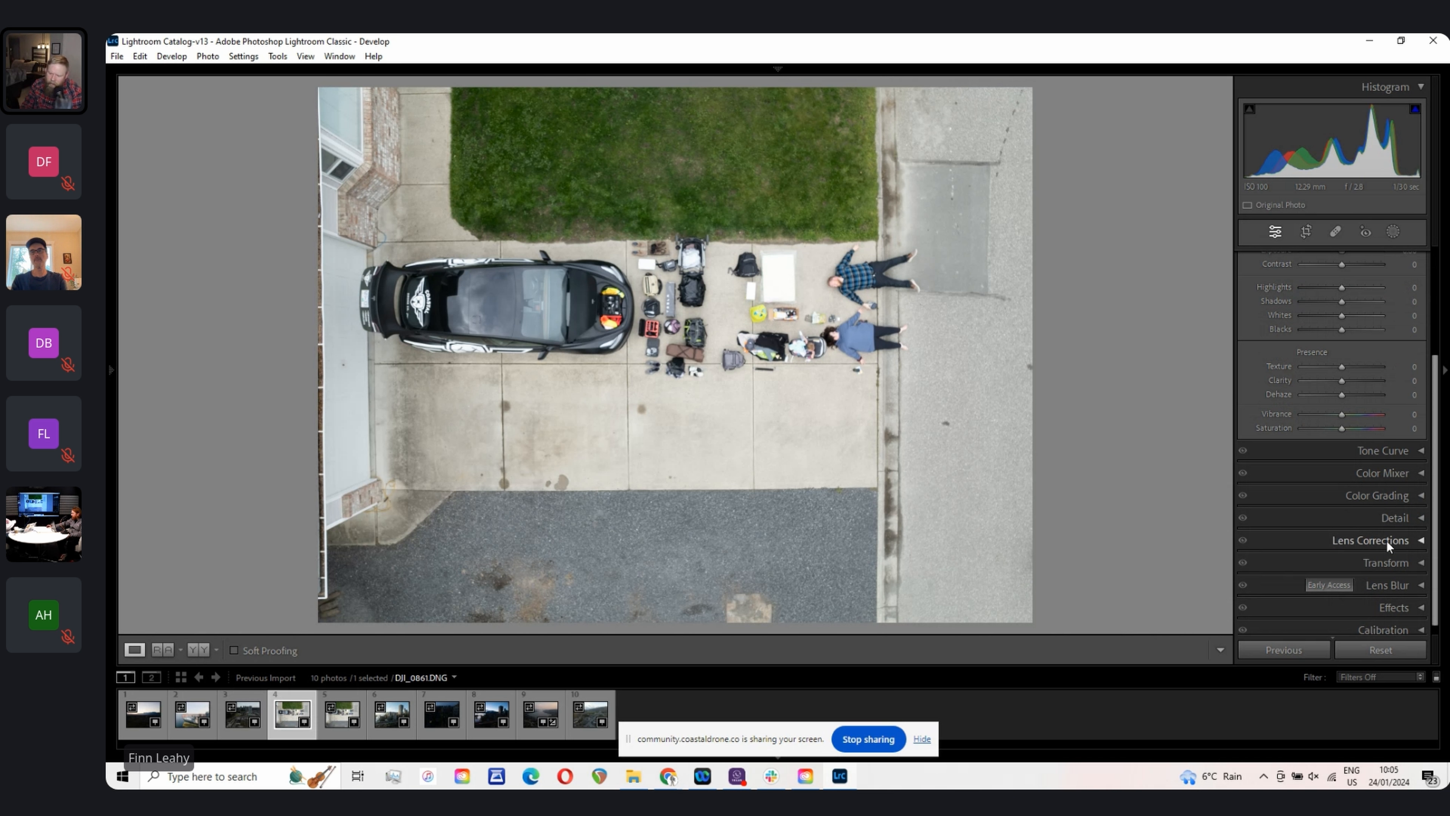
scroll(1387, 541, up, 4)
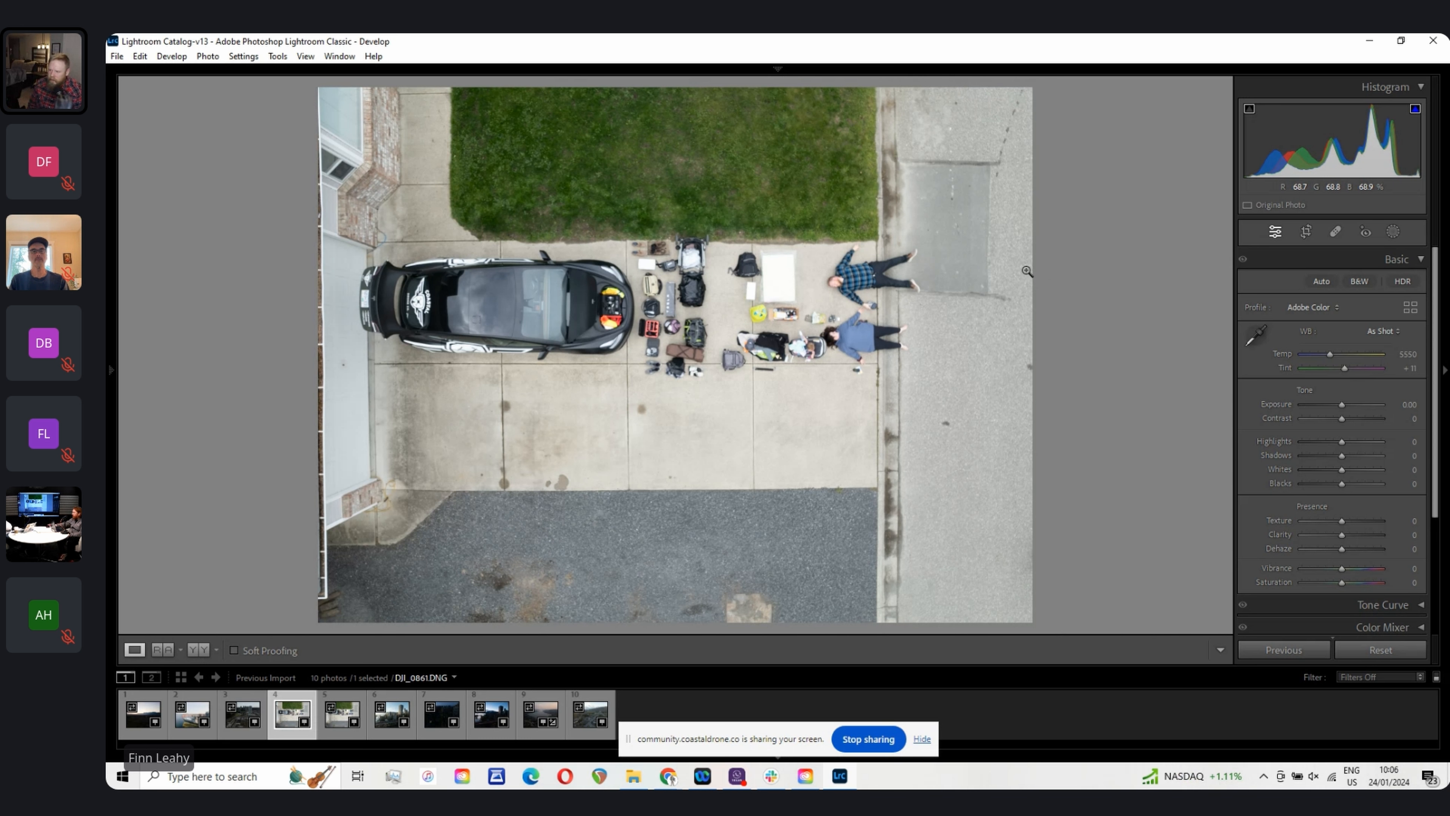
Step: Show the top module bar and the left panel again and scroll through the Presets list
click(778, 69)
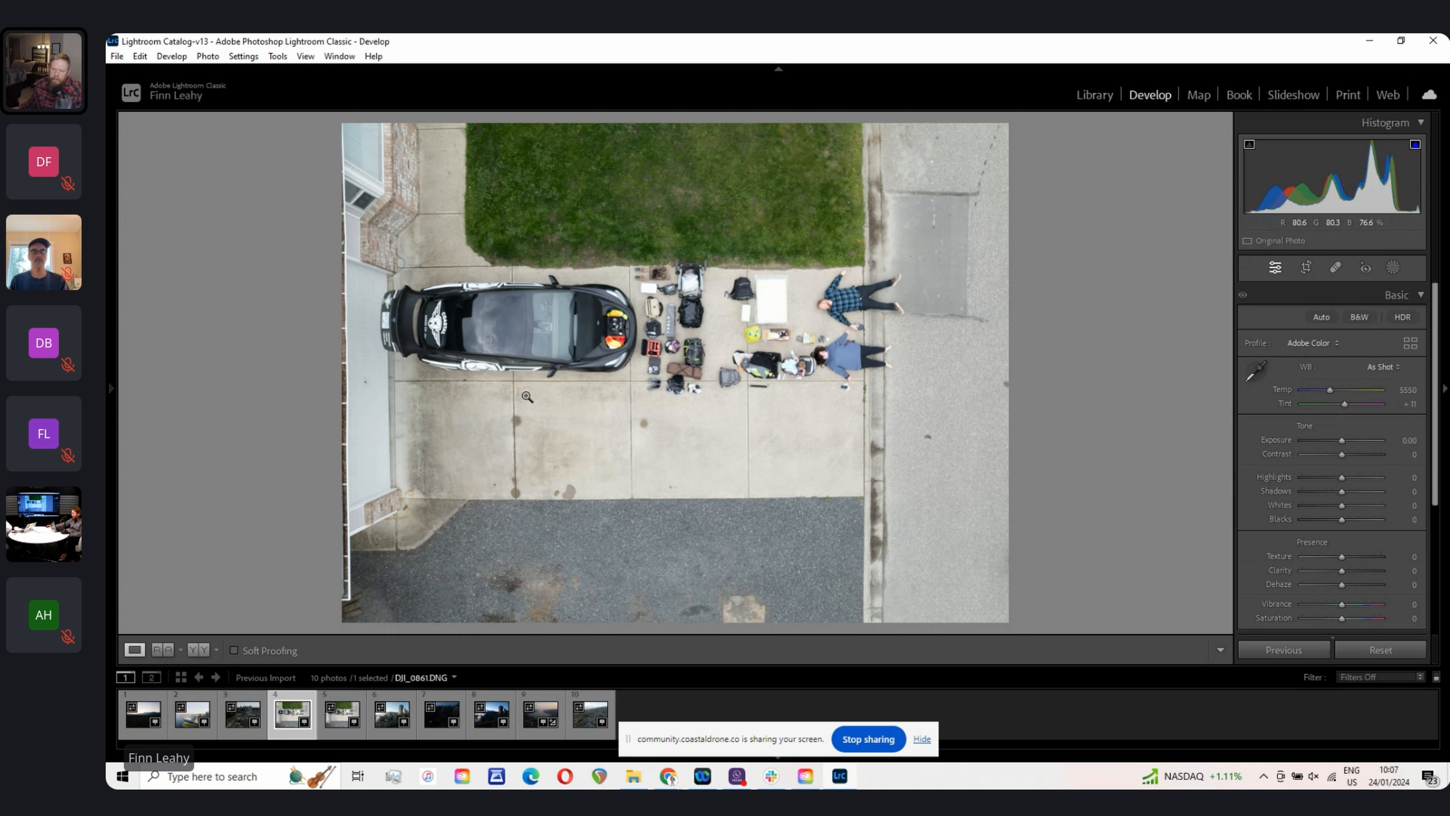
click(111, 390)
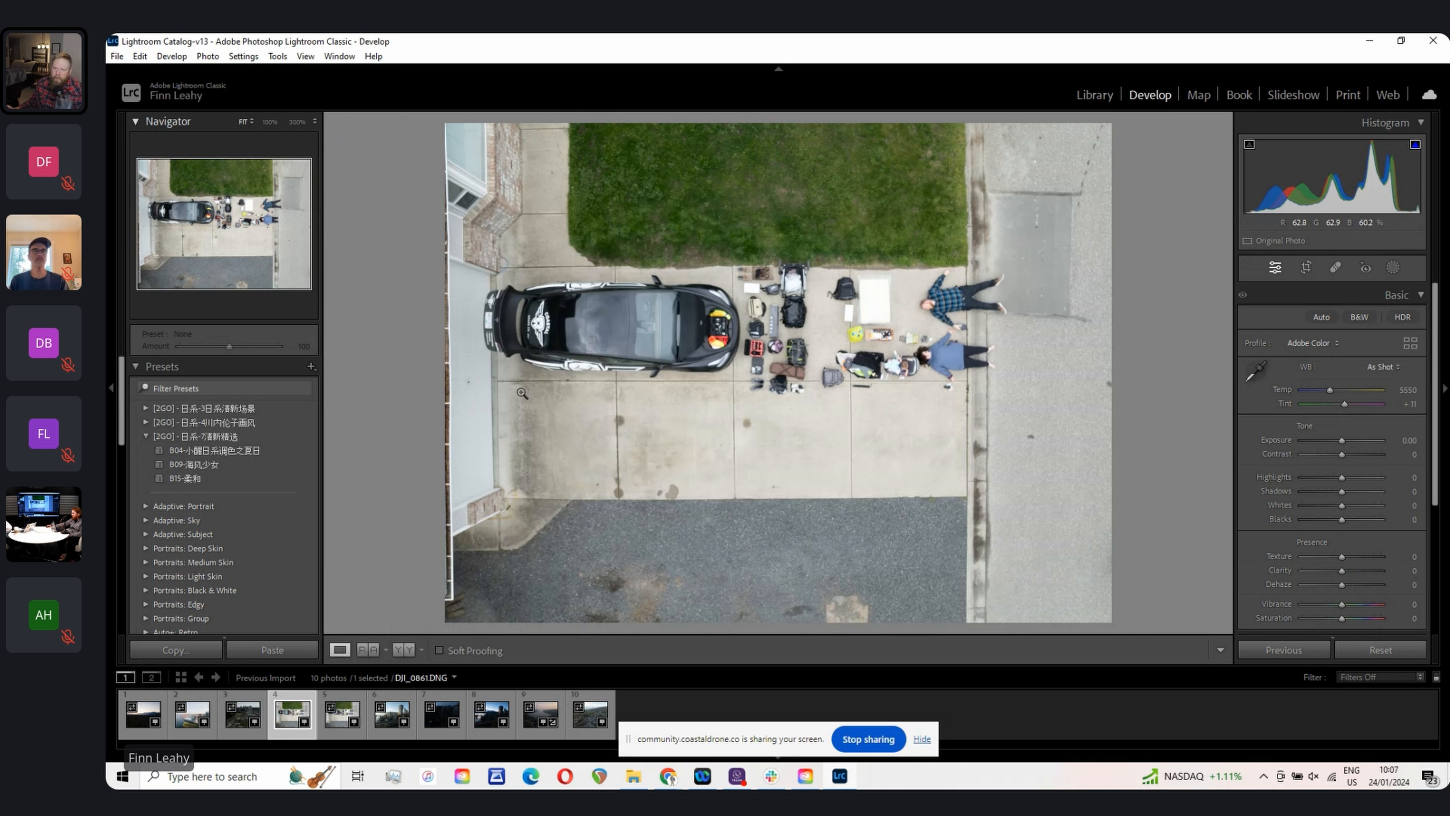
scroll(275, 550, down, 5)
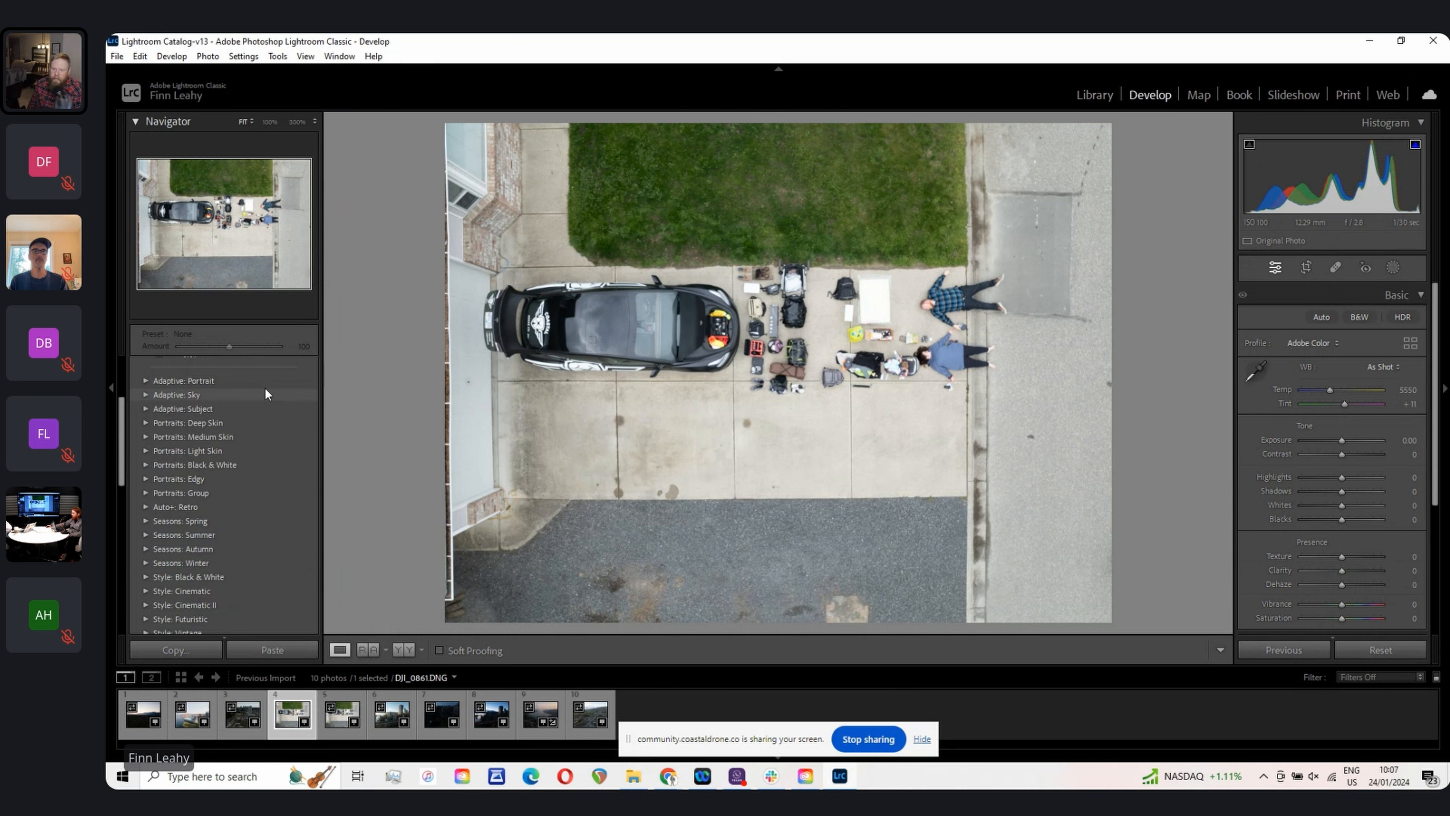
scroll(280, 447, up, 5)
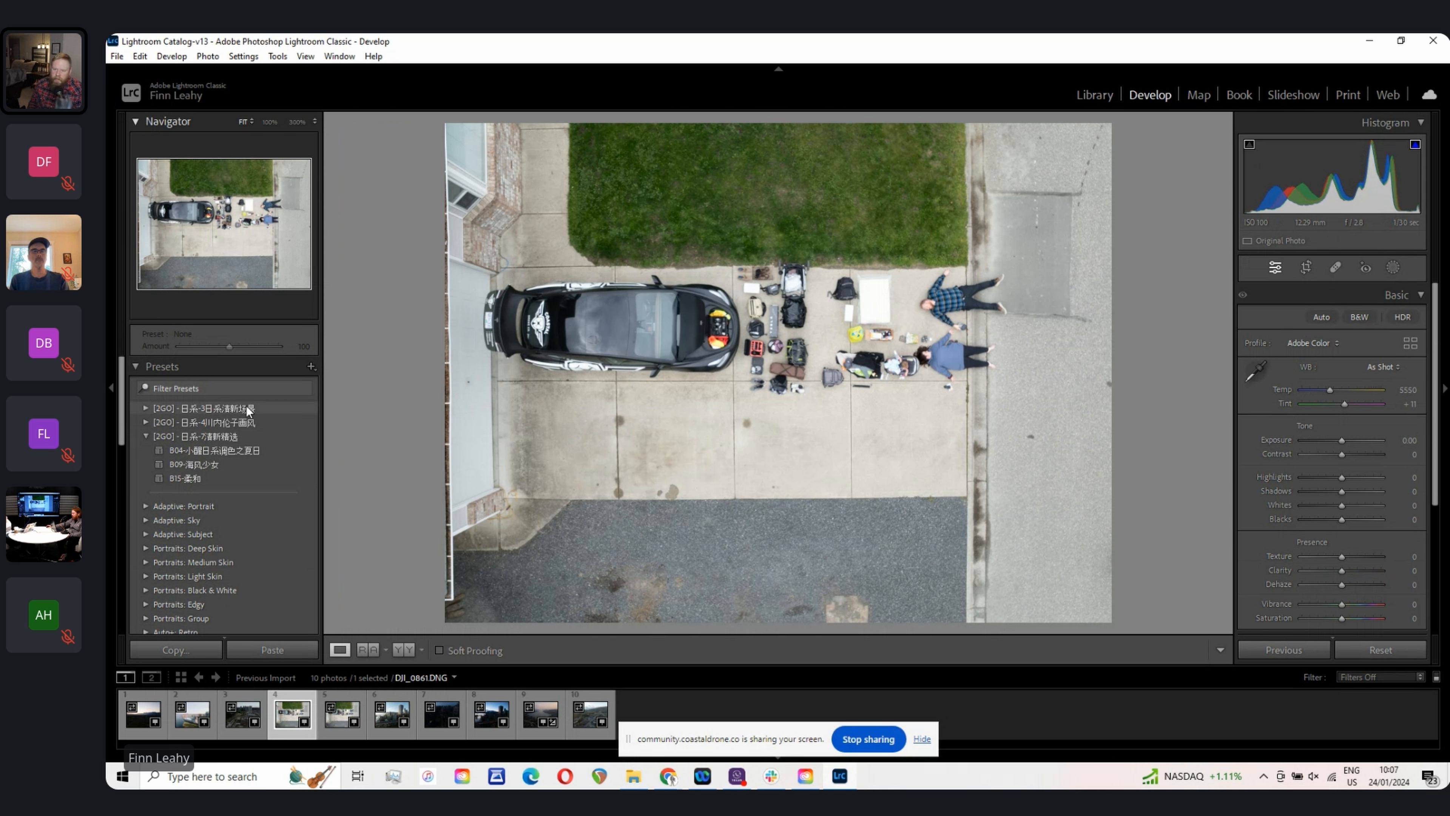
scroll(213, 424, down, 5)
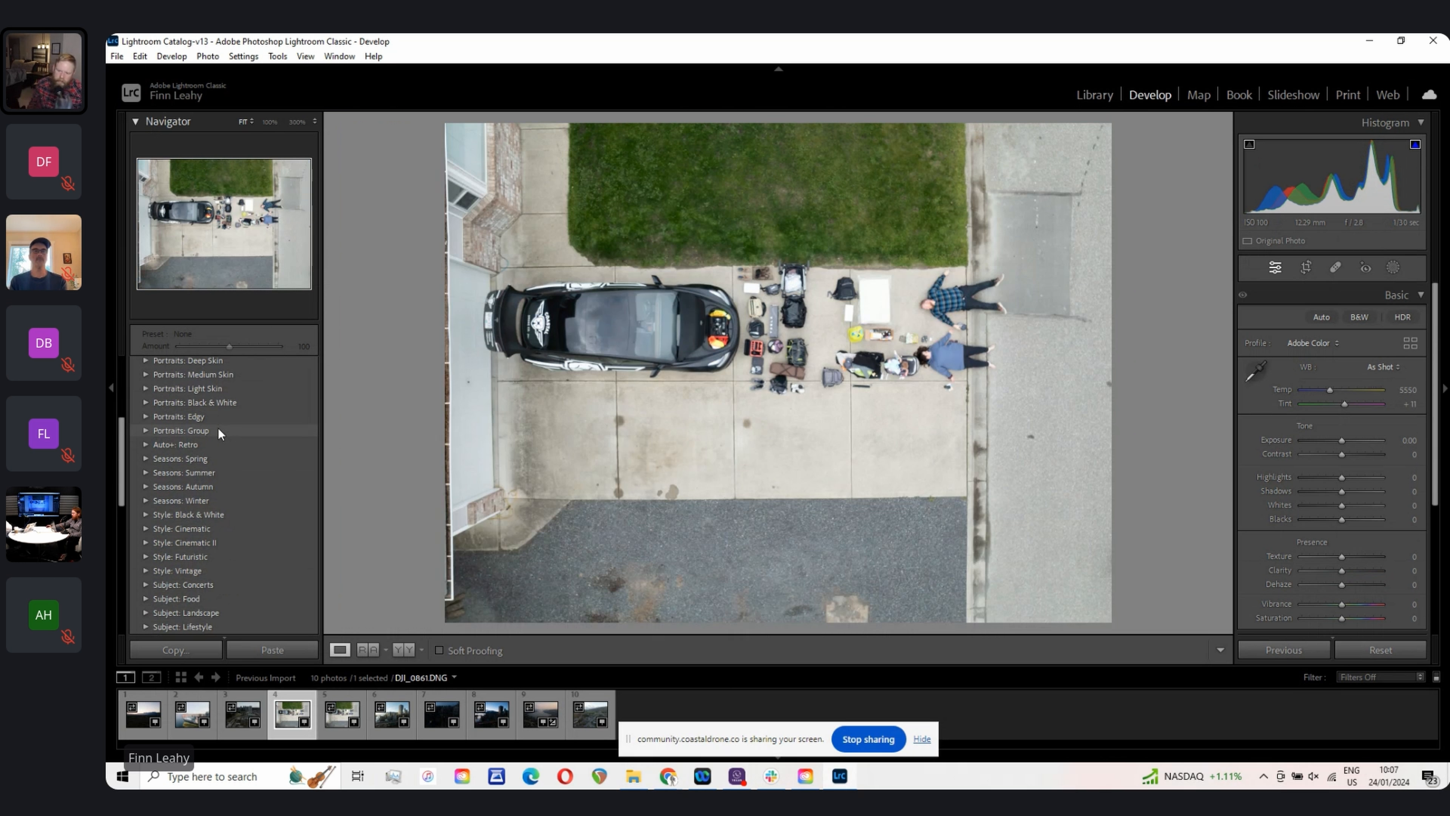
scroll(196, 432, up, 5)
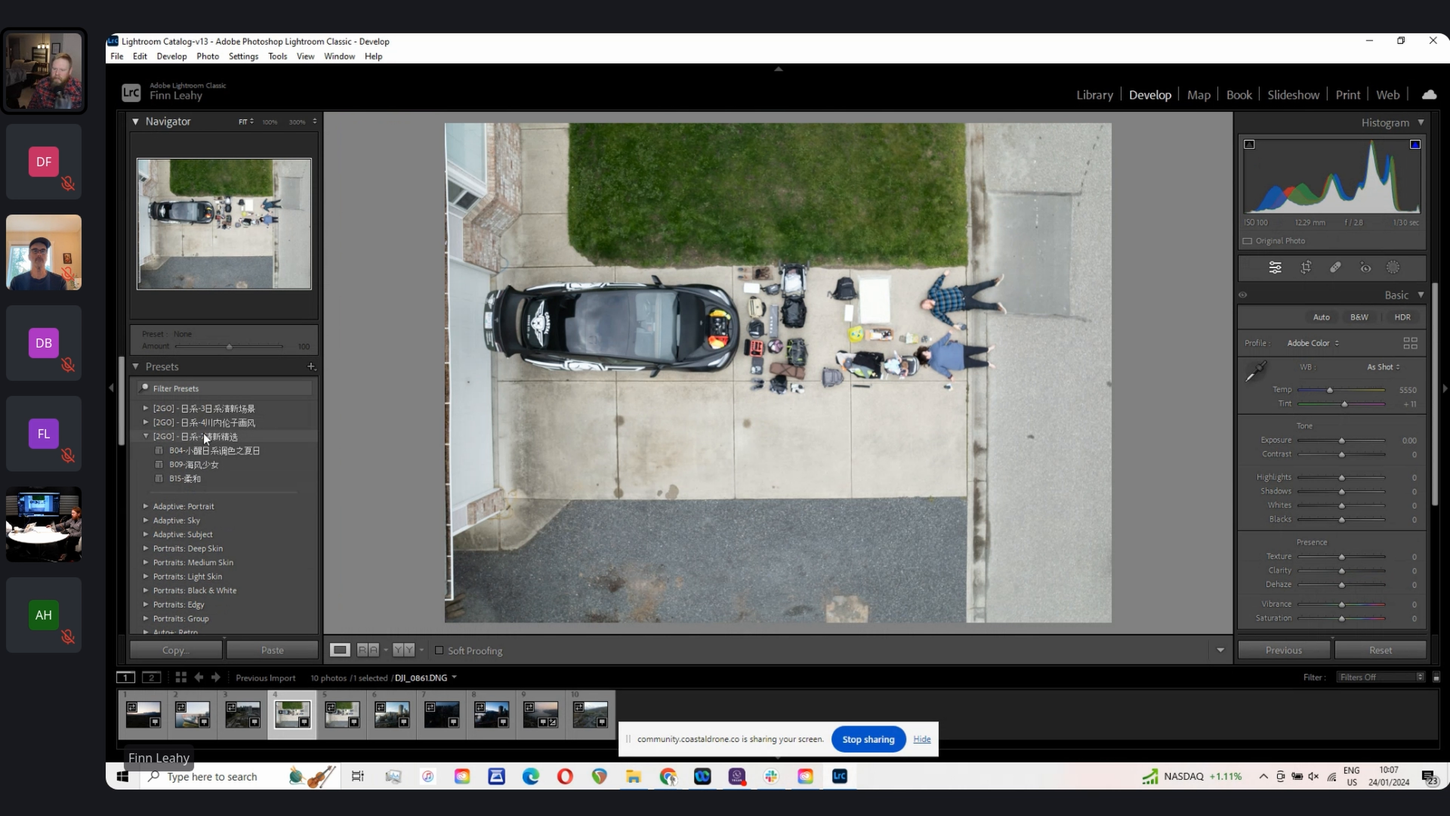
Step: Try the CN06, B04, B09 and B15 presets from the [2GO] groups on the photo, then reset it
click(146, 422)
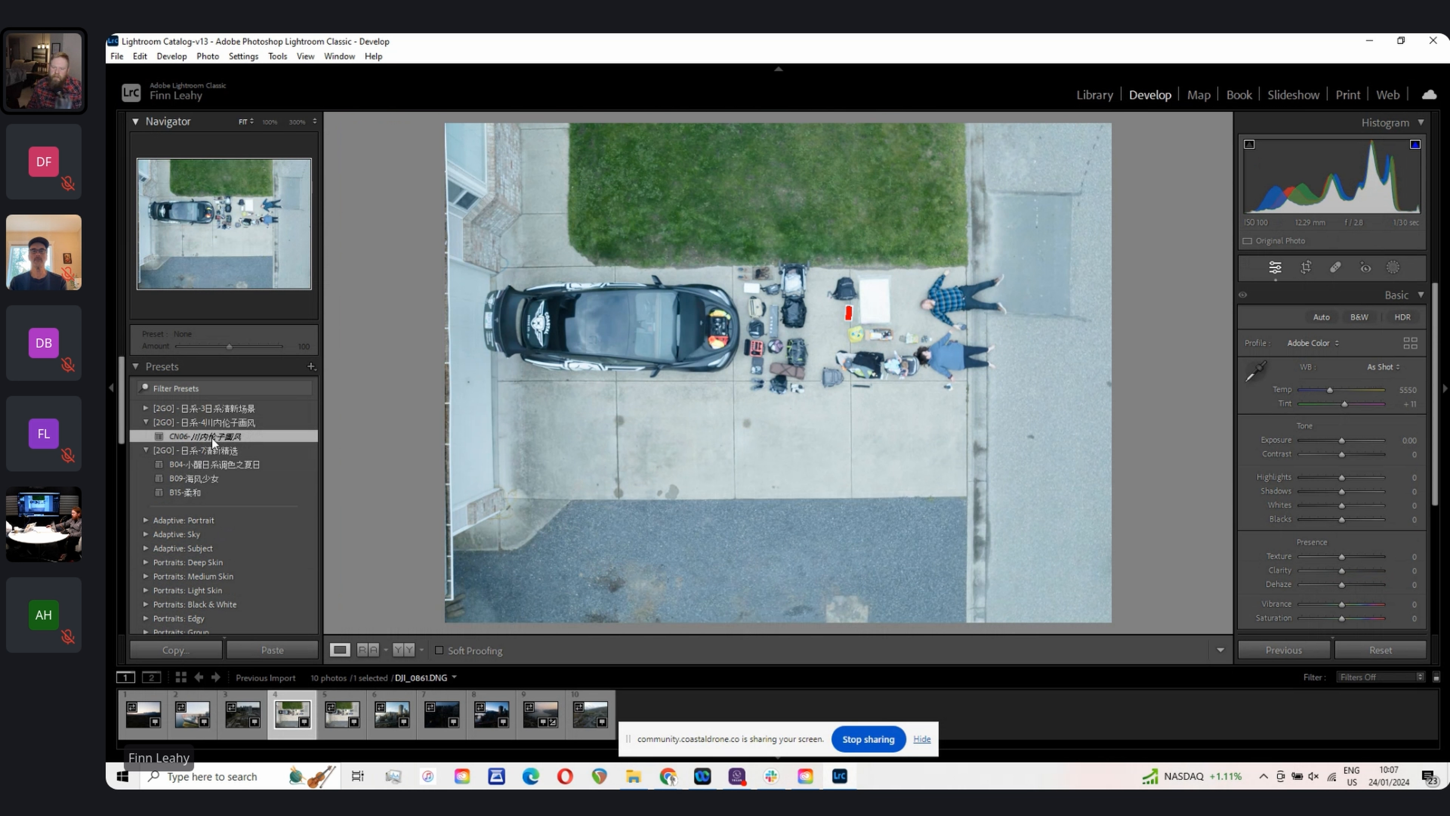
click(212, 437)
click(147, 423)
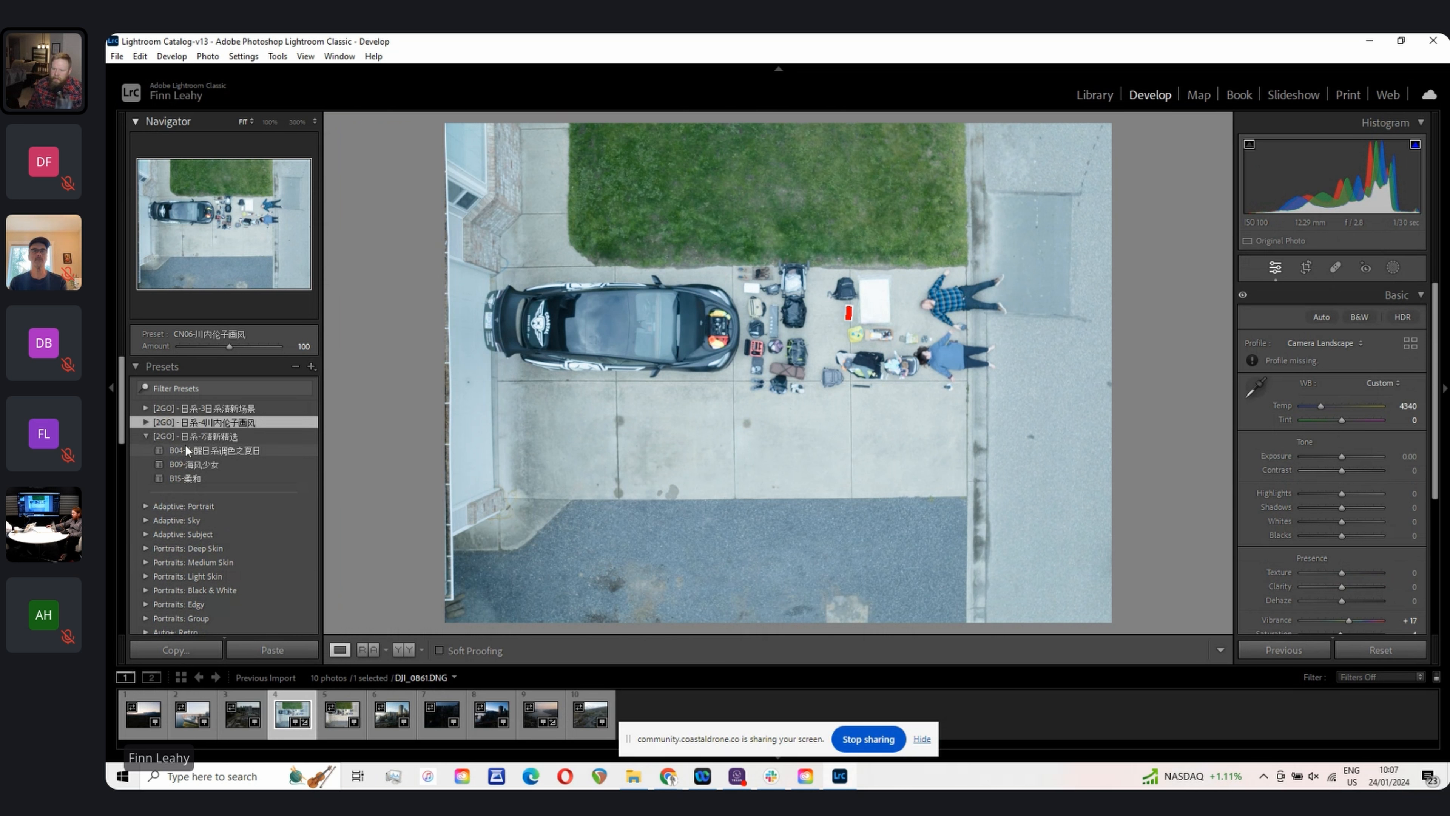
click(200, 450)
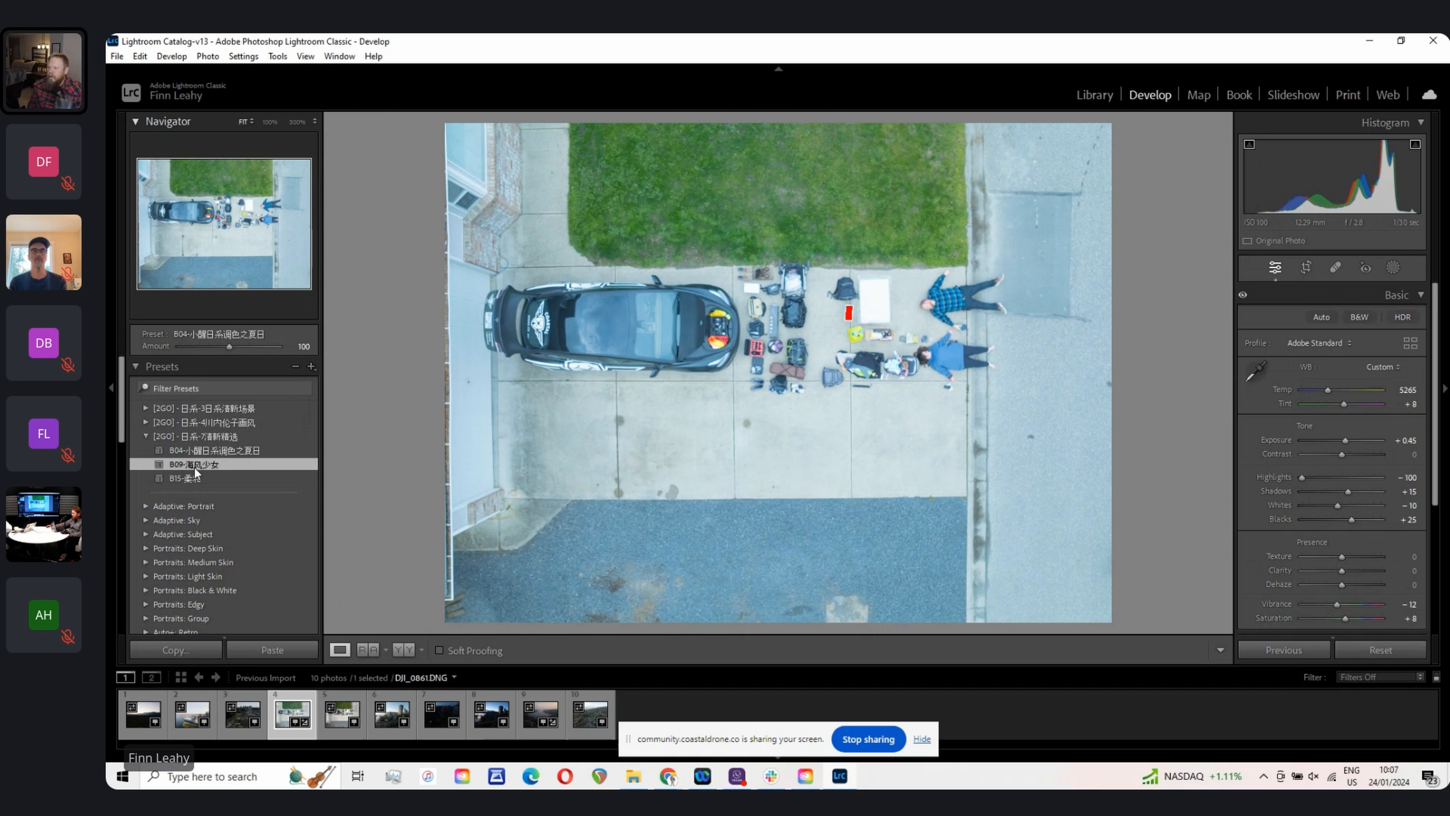
click(193, 466)
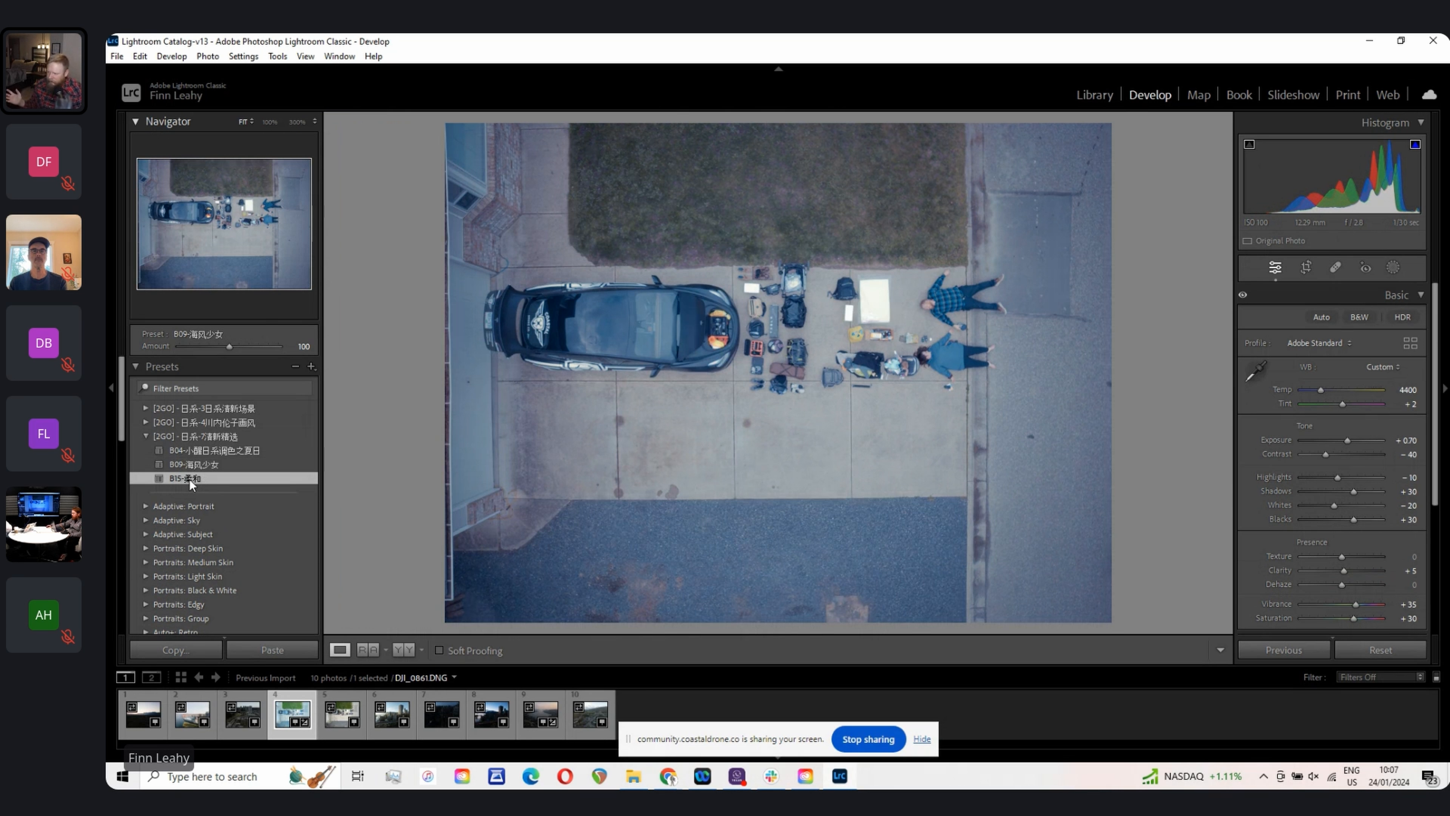
click(189, 479)
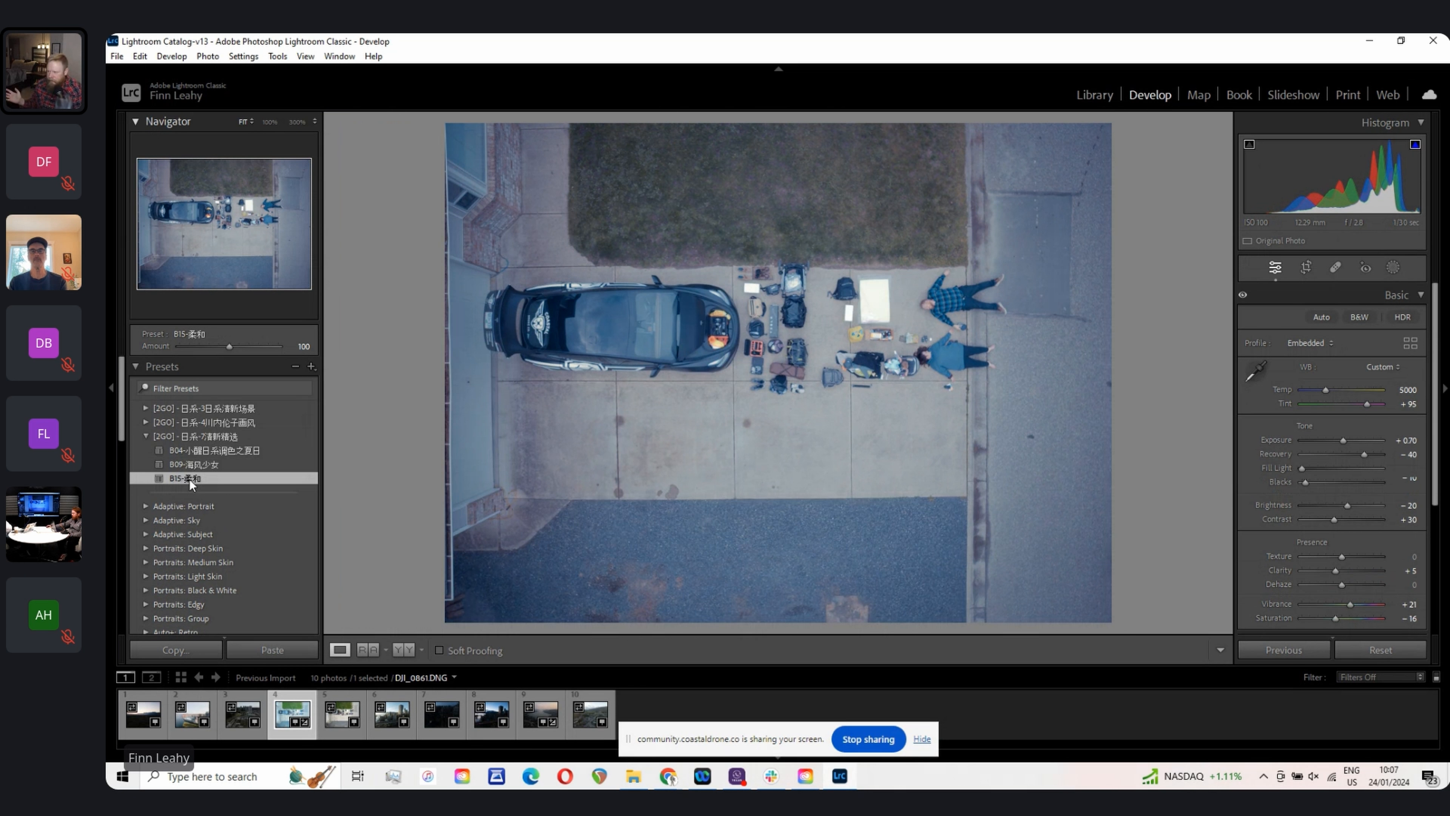
click(1381, 649)
Step: Hide the left panel
scroll(1373, 458, down, 4)
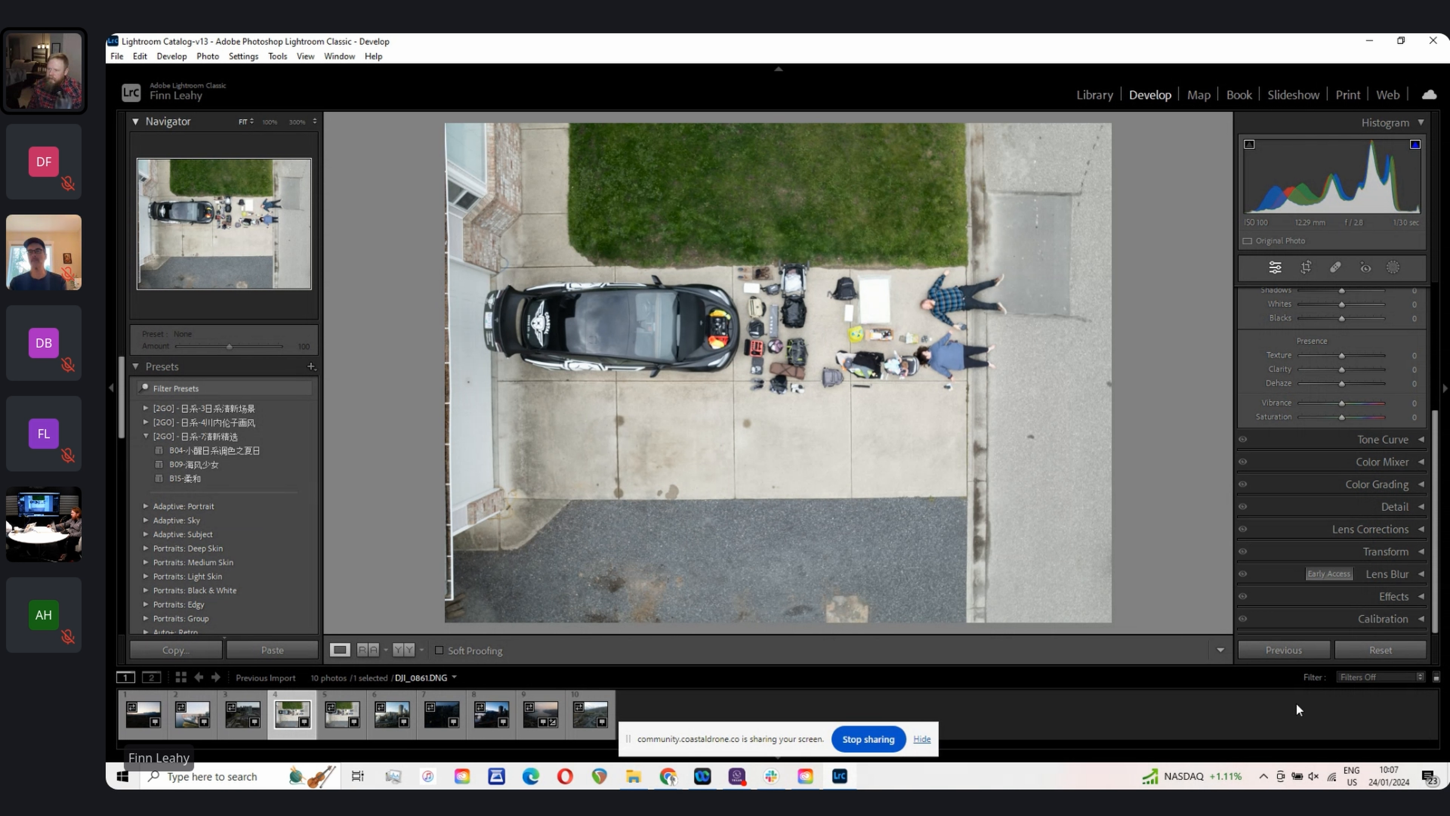
click(108, 393)
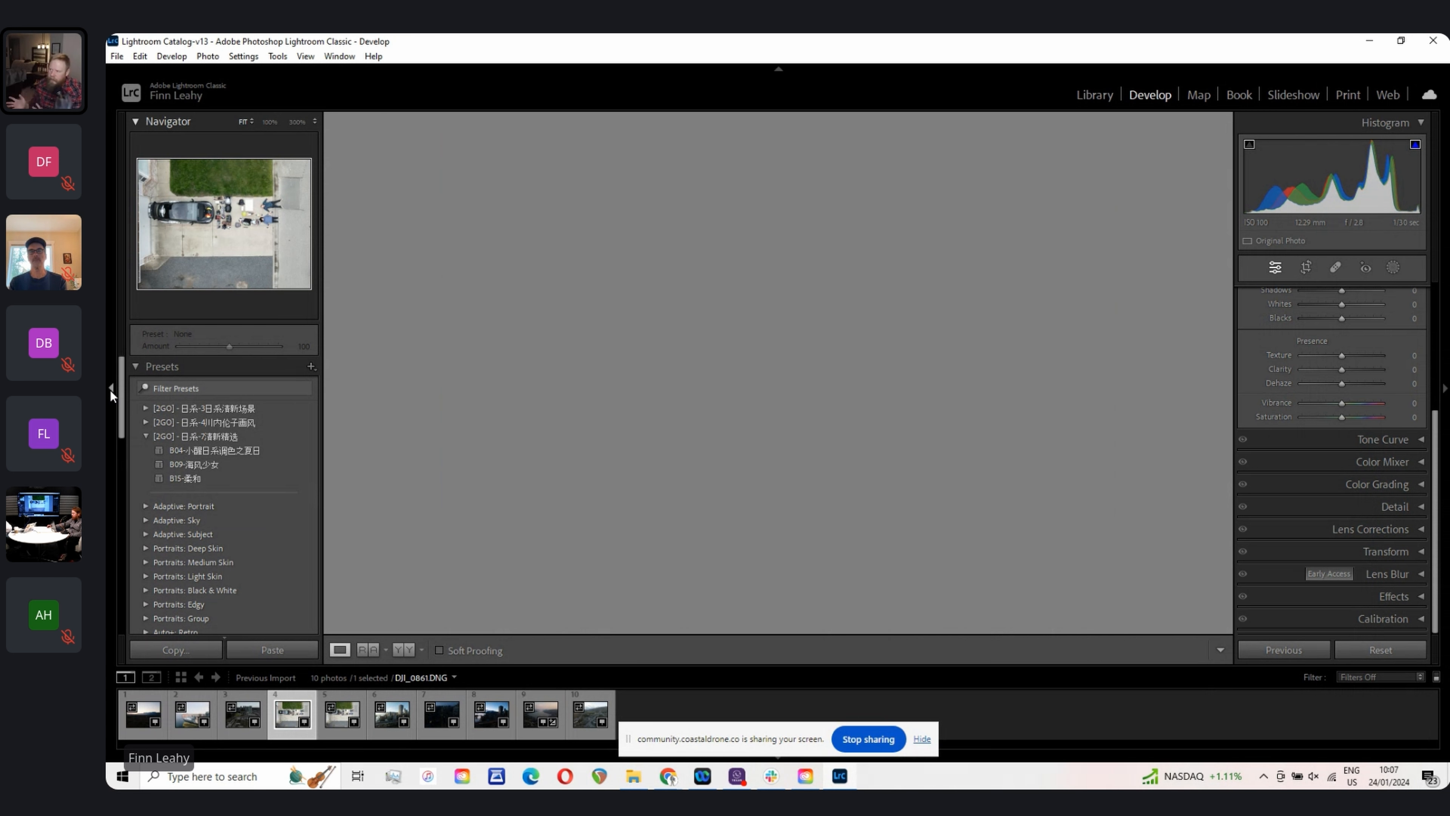
Step: Hide the top module bar and the screen-sharing notice, then hide and re-show the filmstrip
click(778, 69)
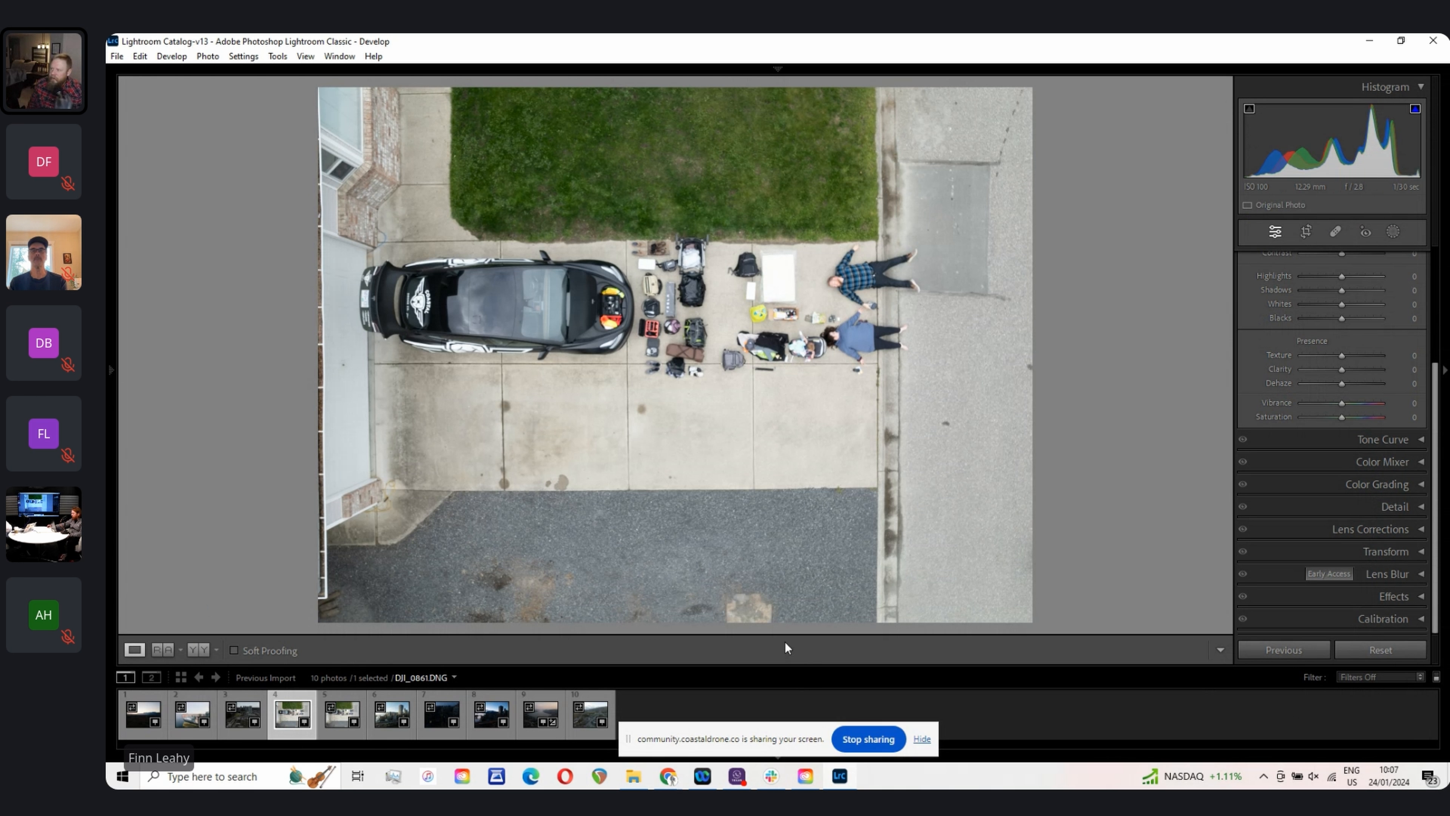
click(920, 739)
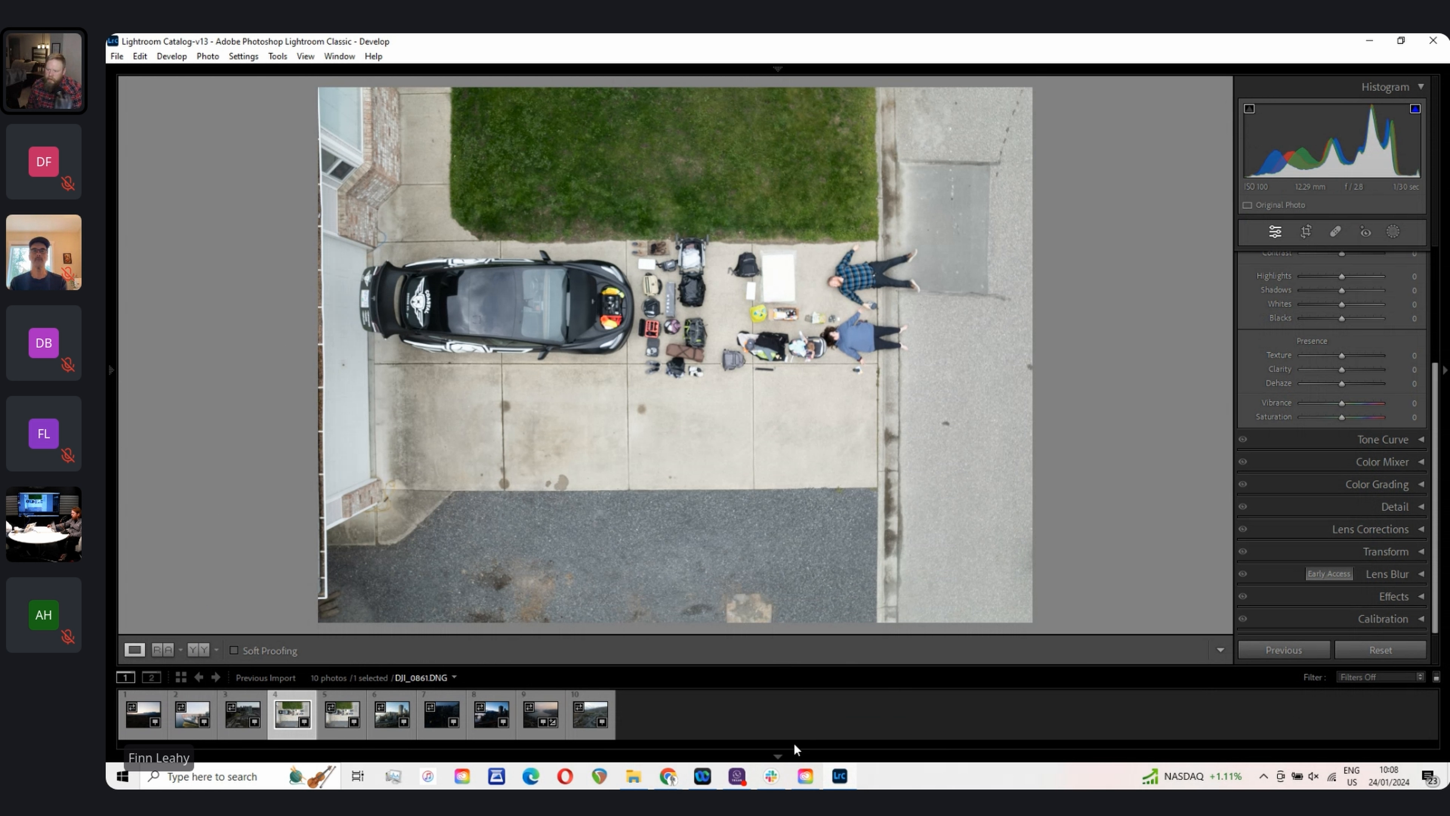
click(781, 753)
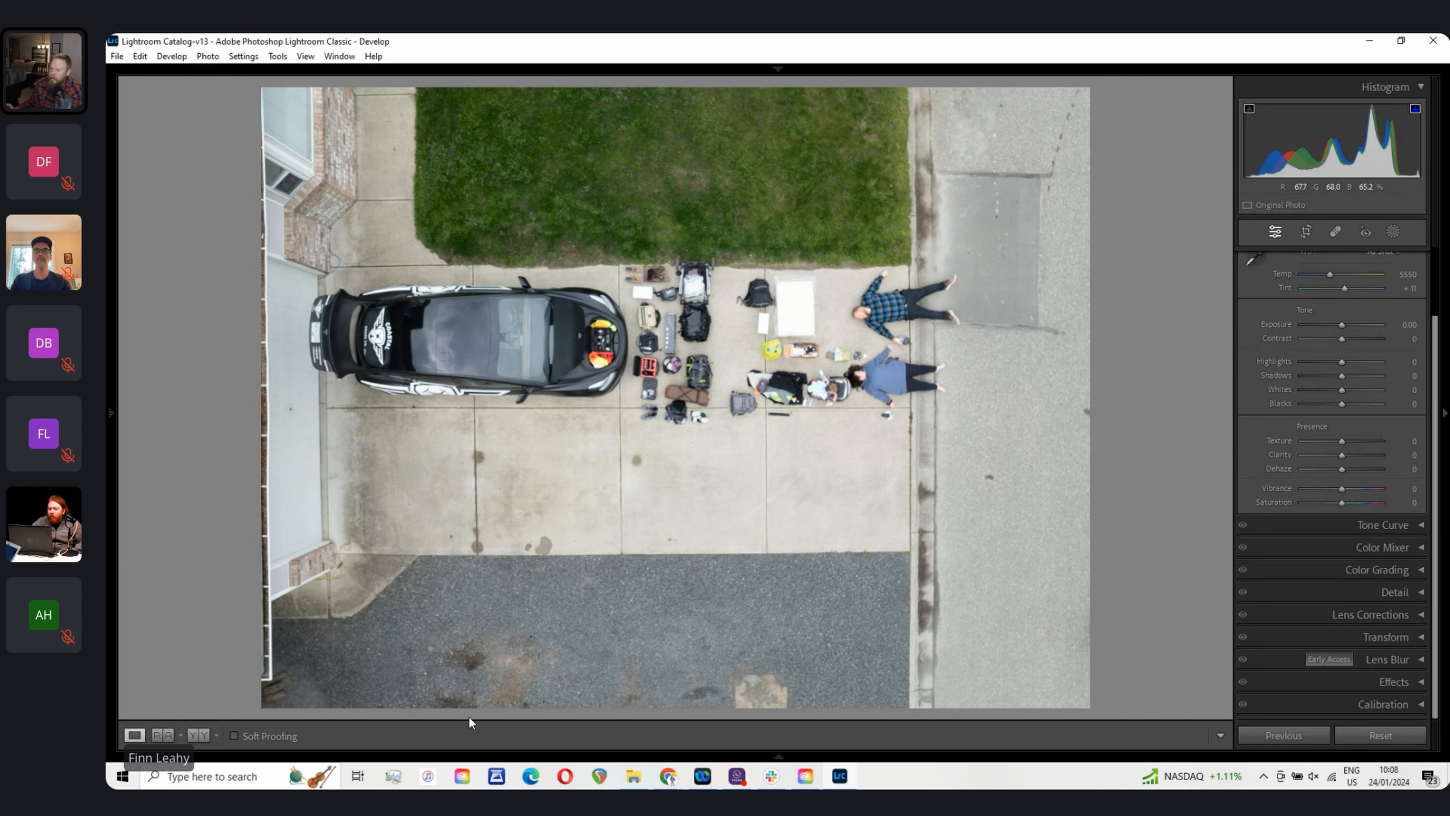
click(777, 757)
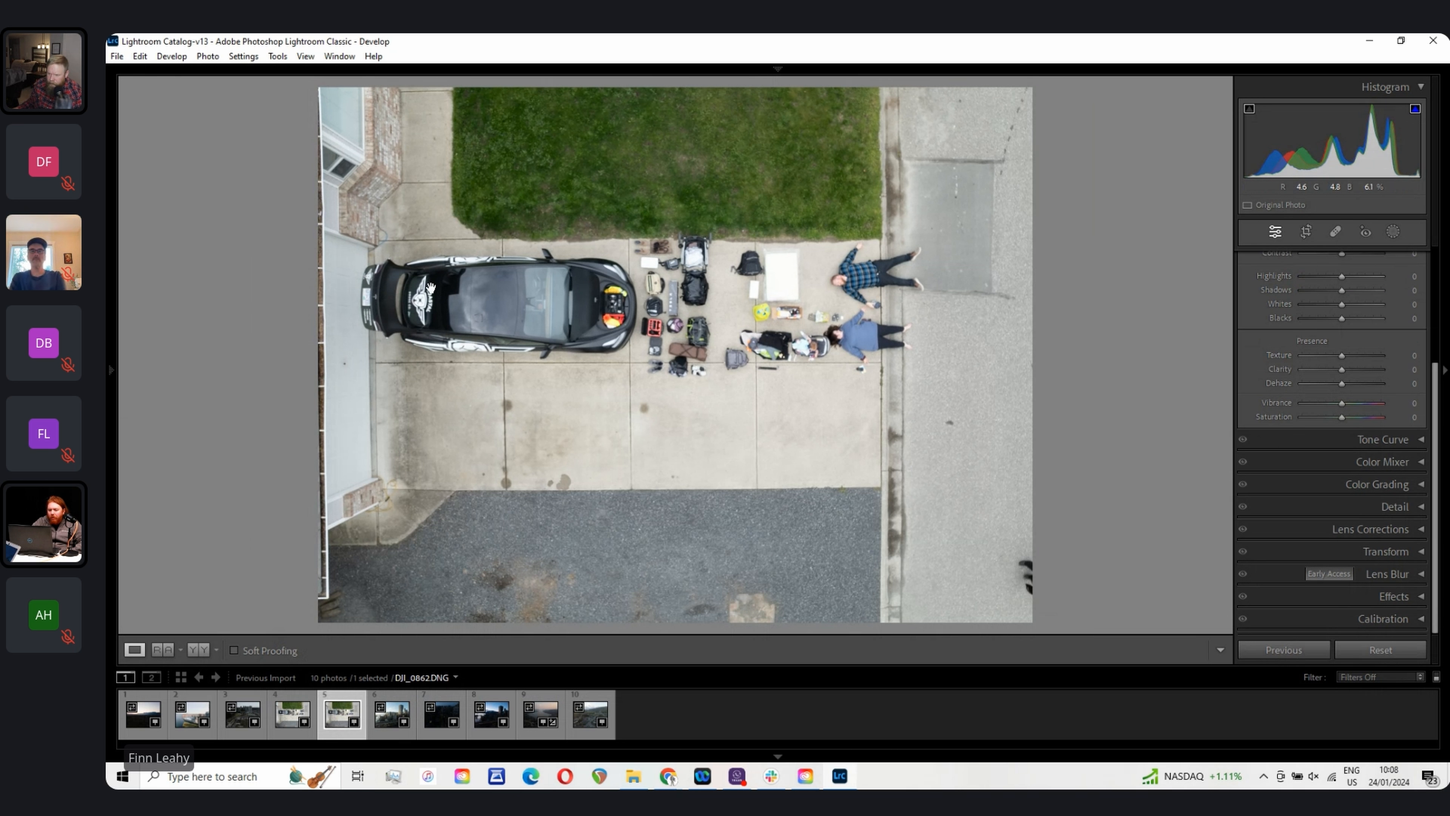
Step: Switch between photos DJI_0861 and DJI_0862, settle on DJI_0862, and hide the filmstrip
click(430, 285)
click(430, 286)
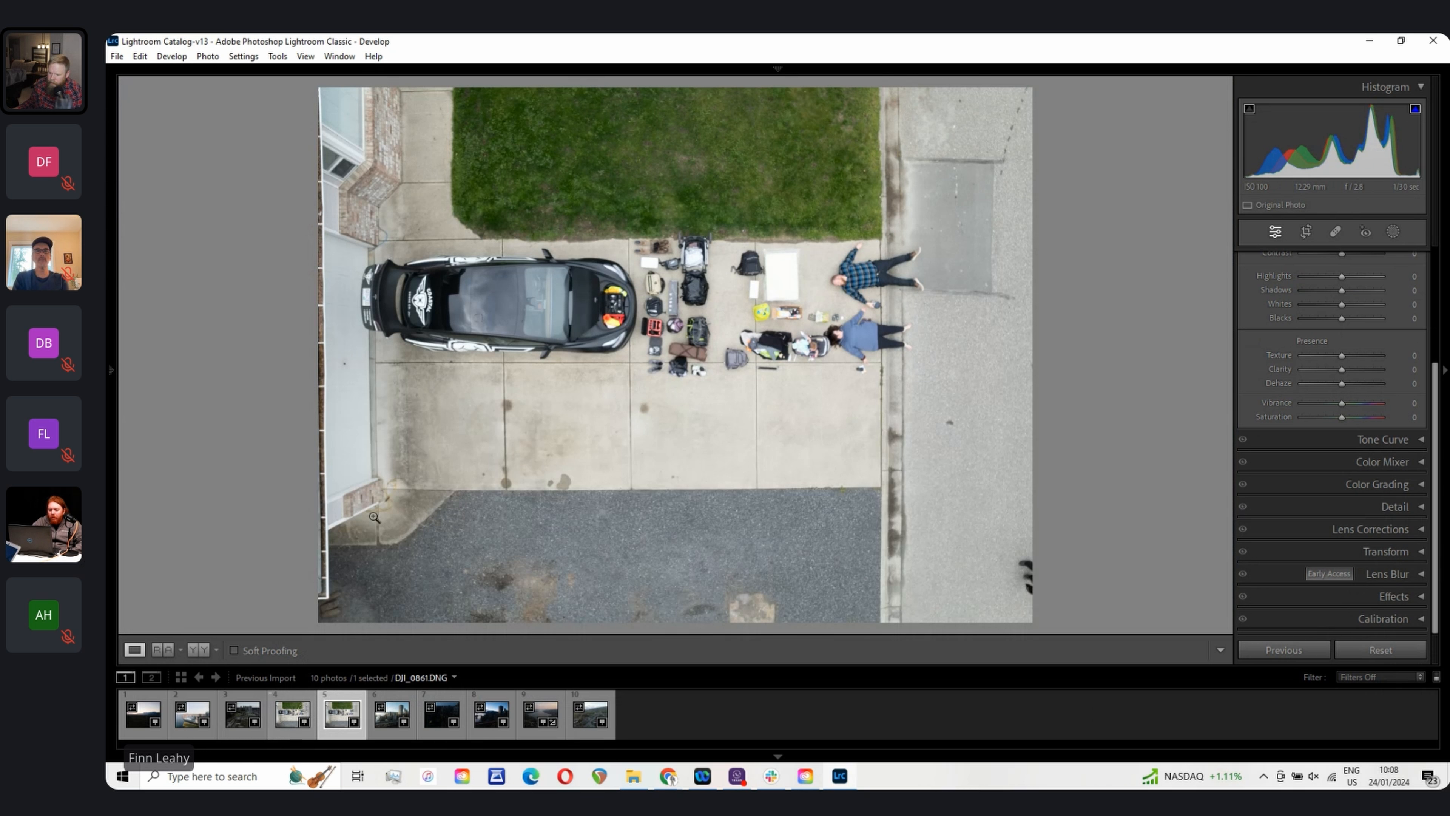
click(294, 721)
click(345, 727)
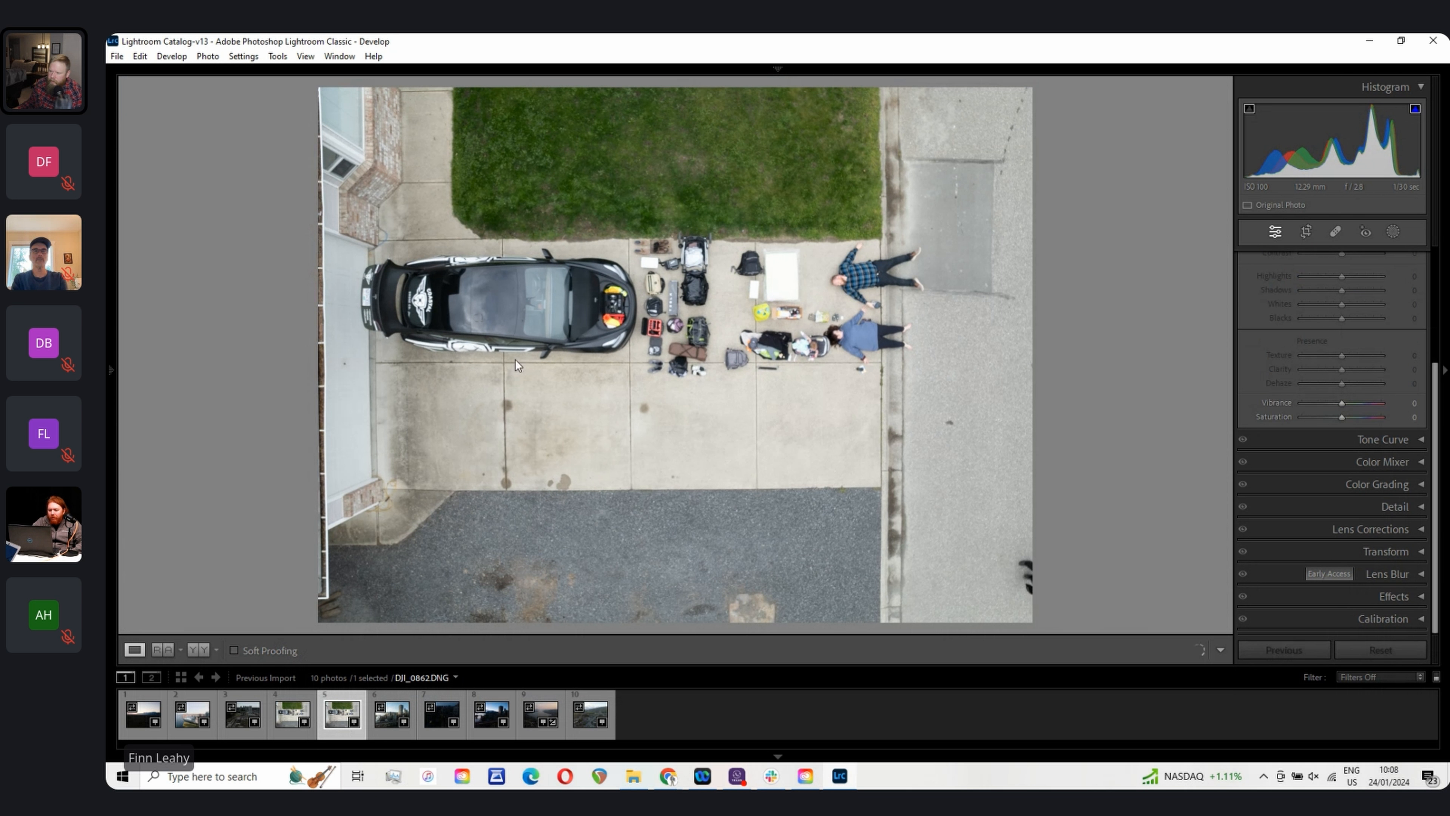
click(488, 296)
click(420, 327)
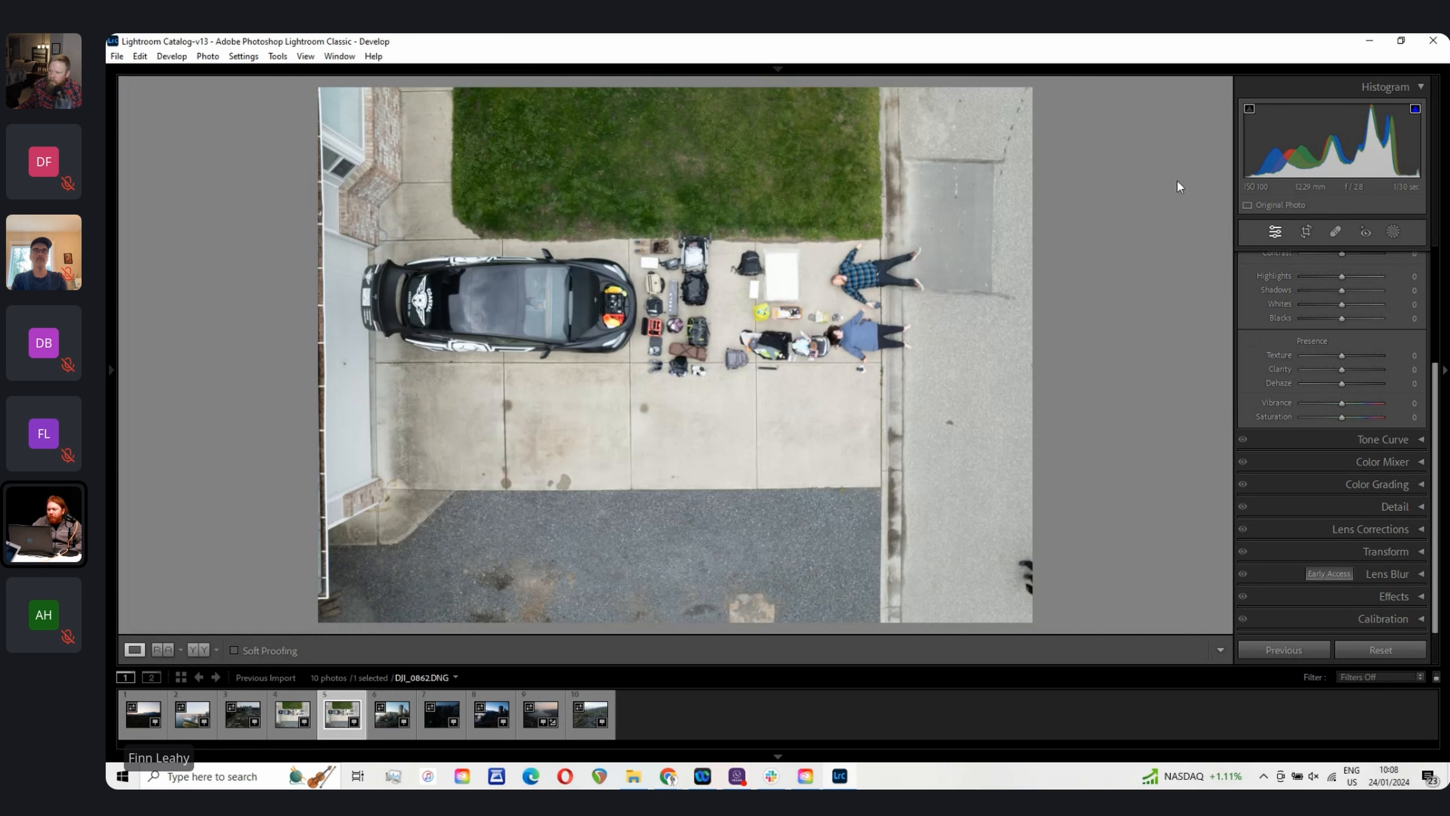
click(777, 756)
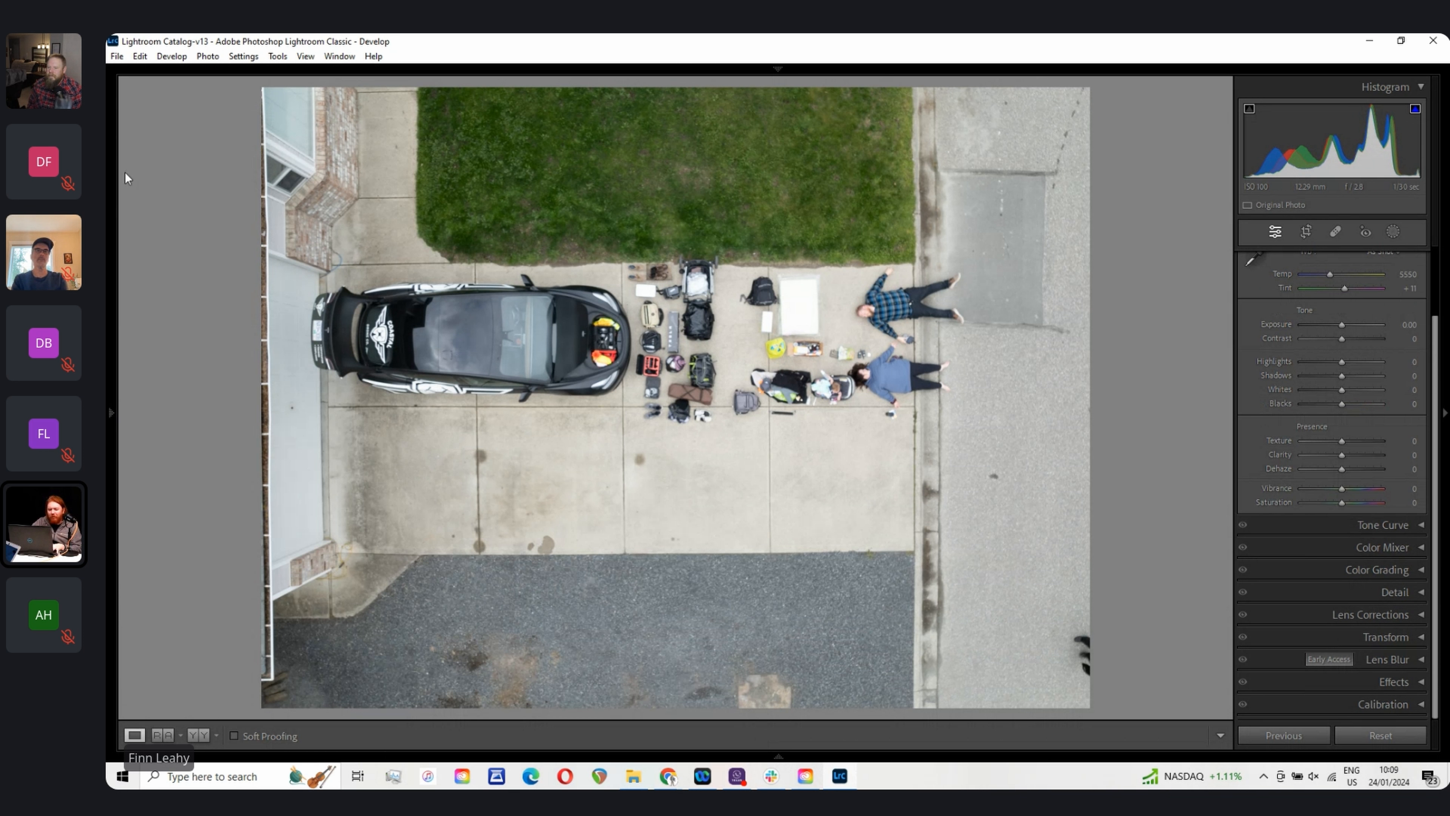
Step: Crop the photo slightly inward from the top-left corner, keeping the original aspect ratio
key(r)
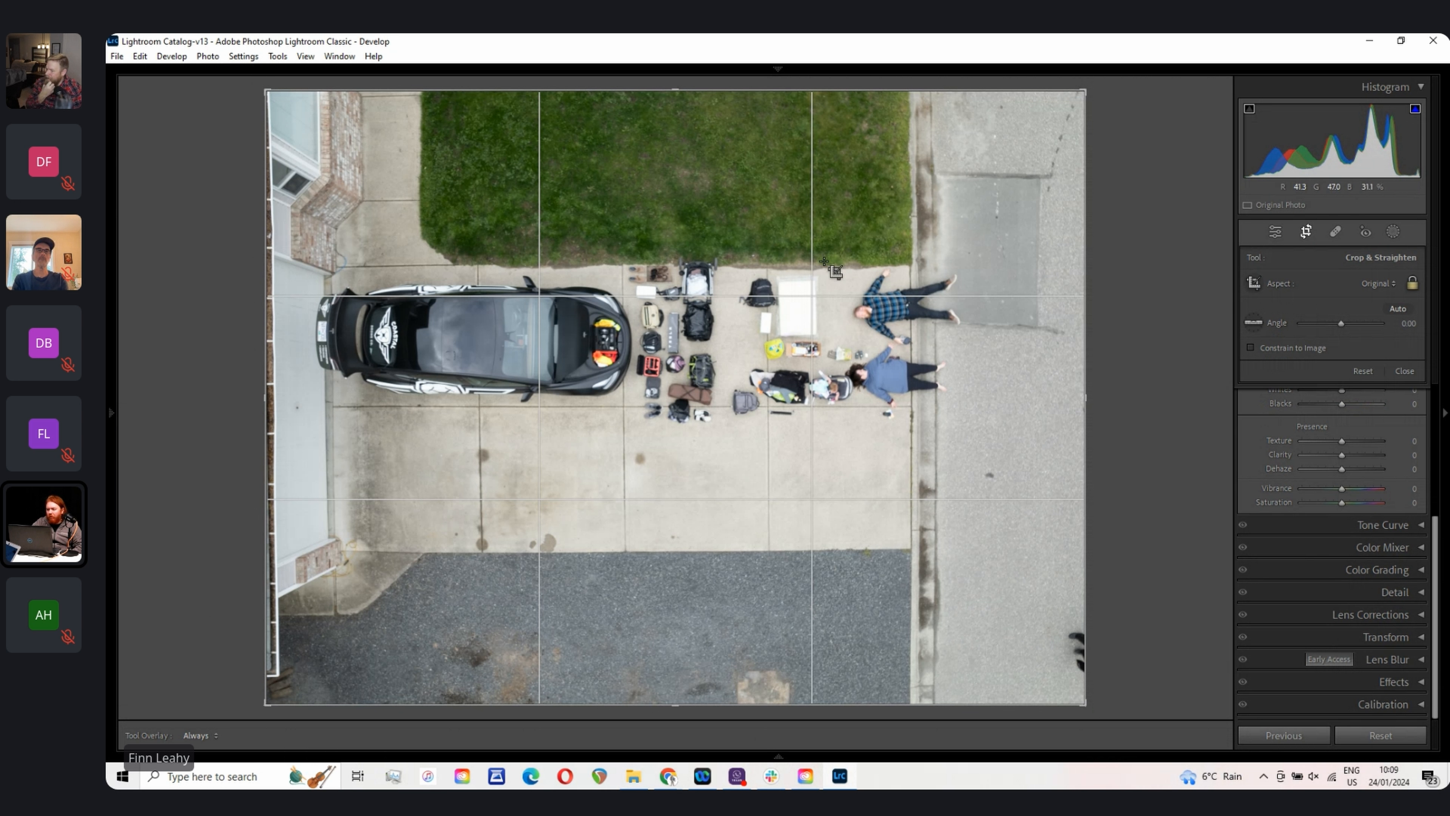
click(1410, 282)
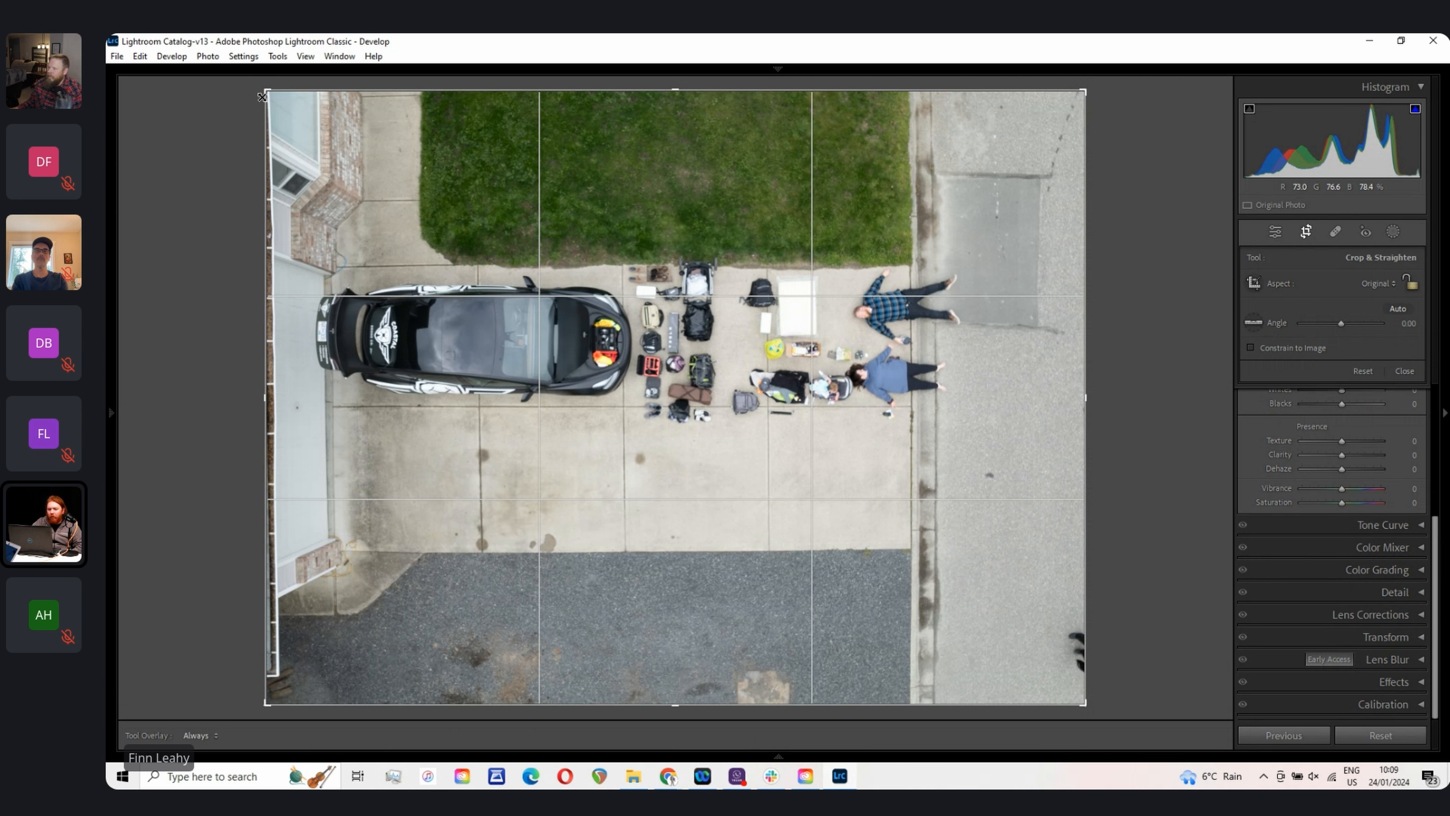
drag(267, 90, 450, 284)
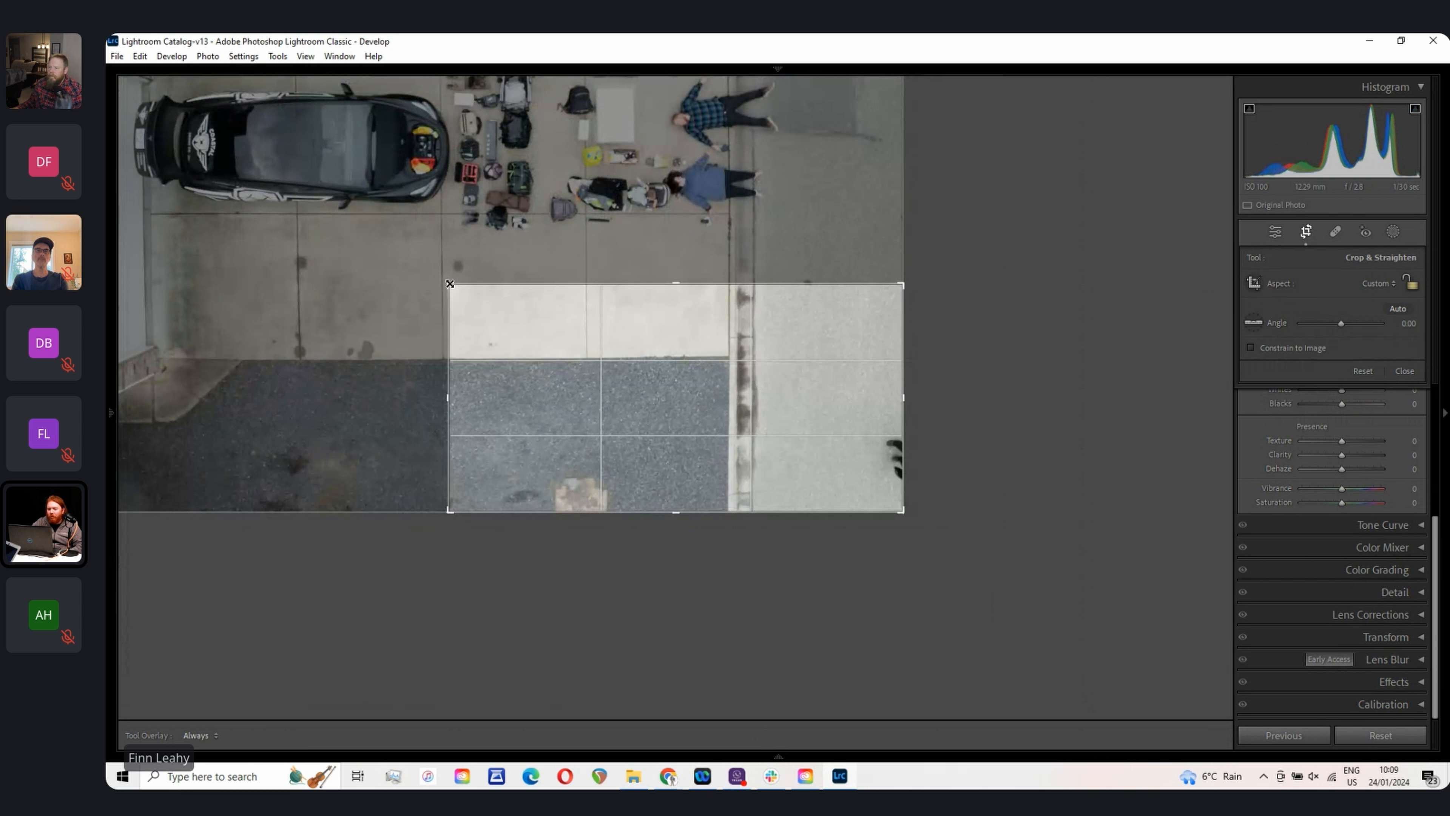
key(ctrl+z)
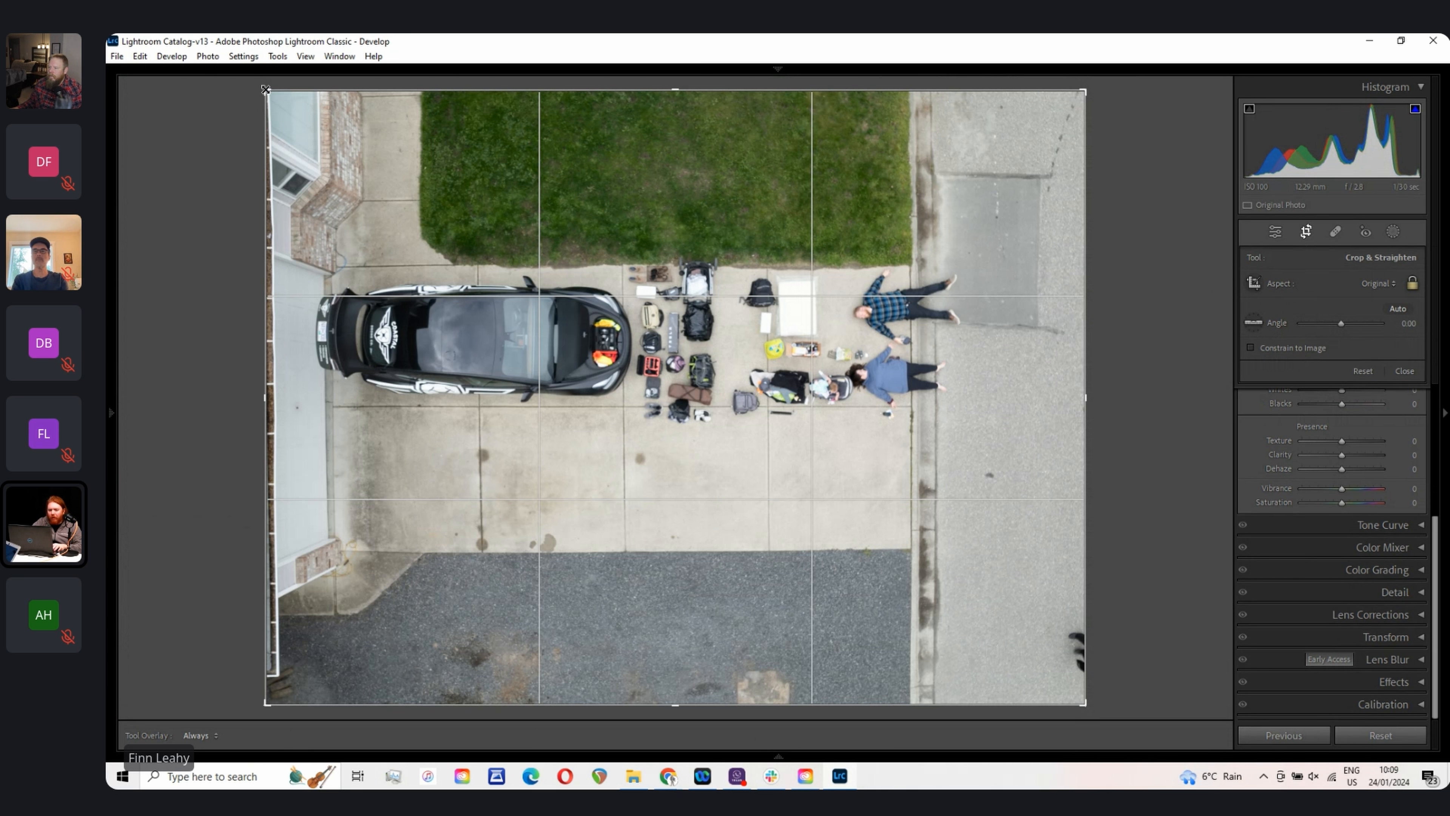
mouse_move(266, 90)
mouse_down()
mouse_move(273, 104)
mouse_move(258, 96)
mouse_up()
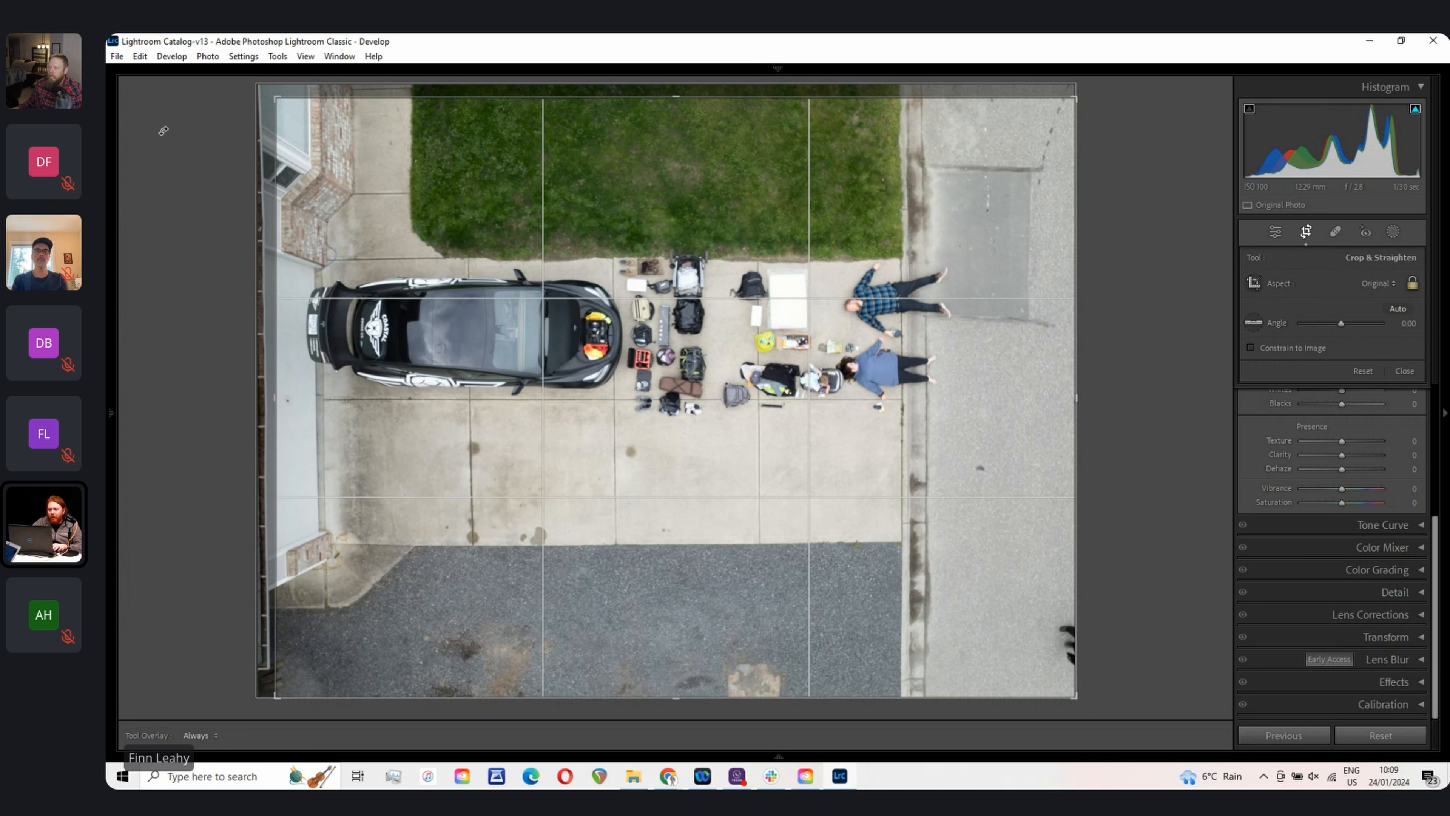
key(Return)
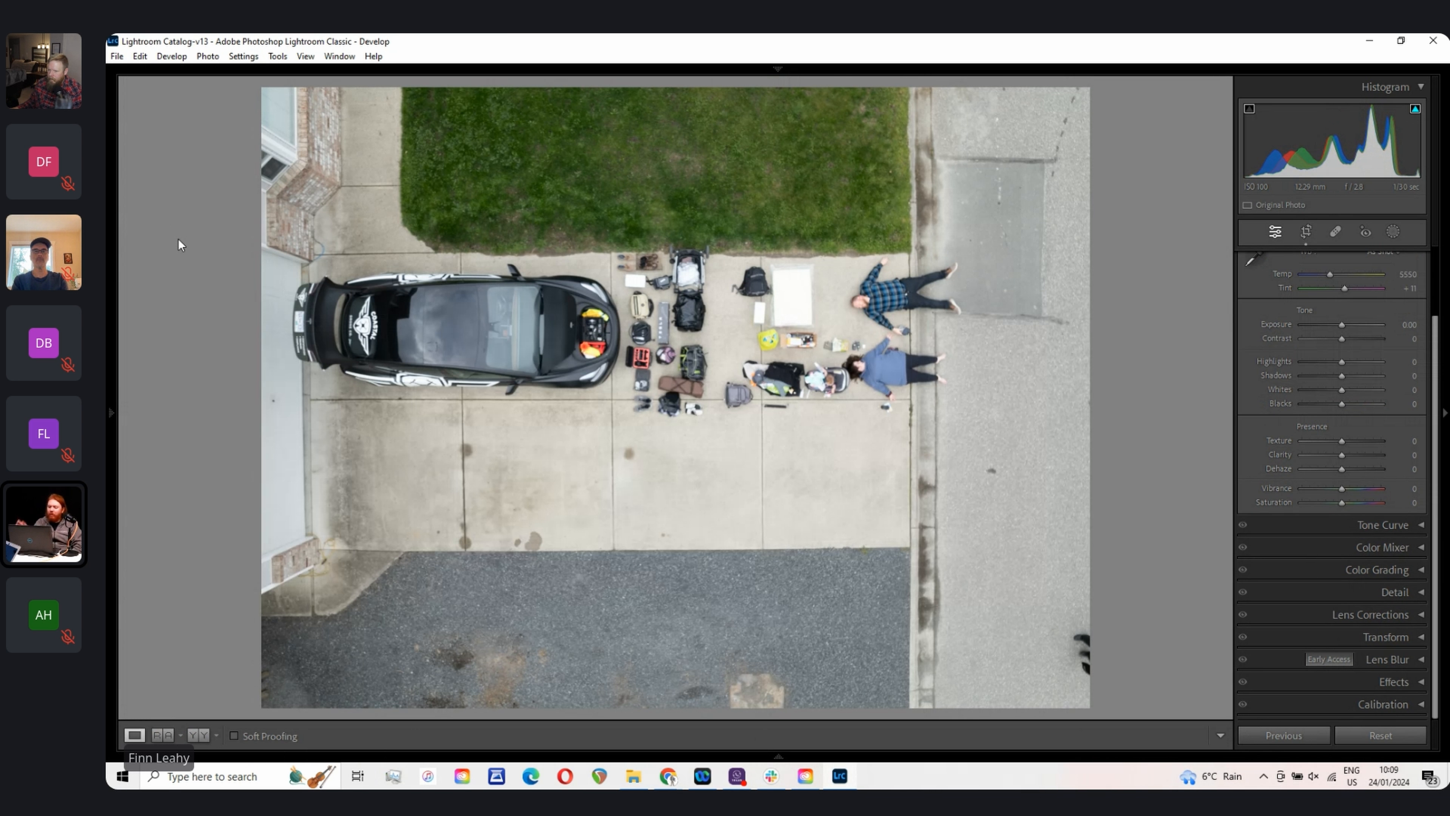
Step: Tighten the crop slightly from the bottom-right corner and apply it
key(r)
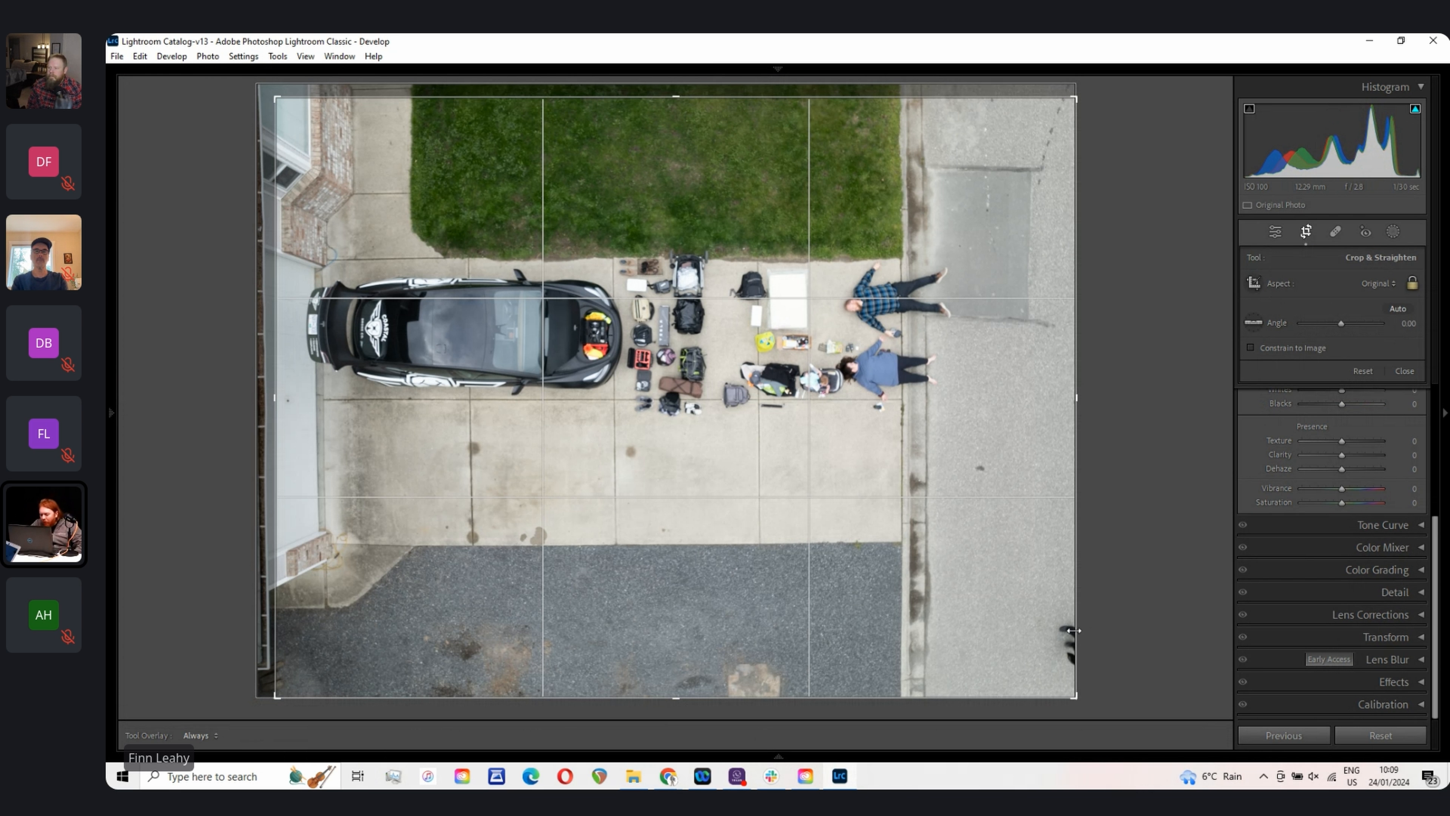
drag(1073, 696, 1060, 691)
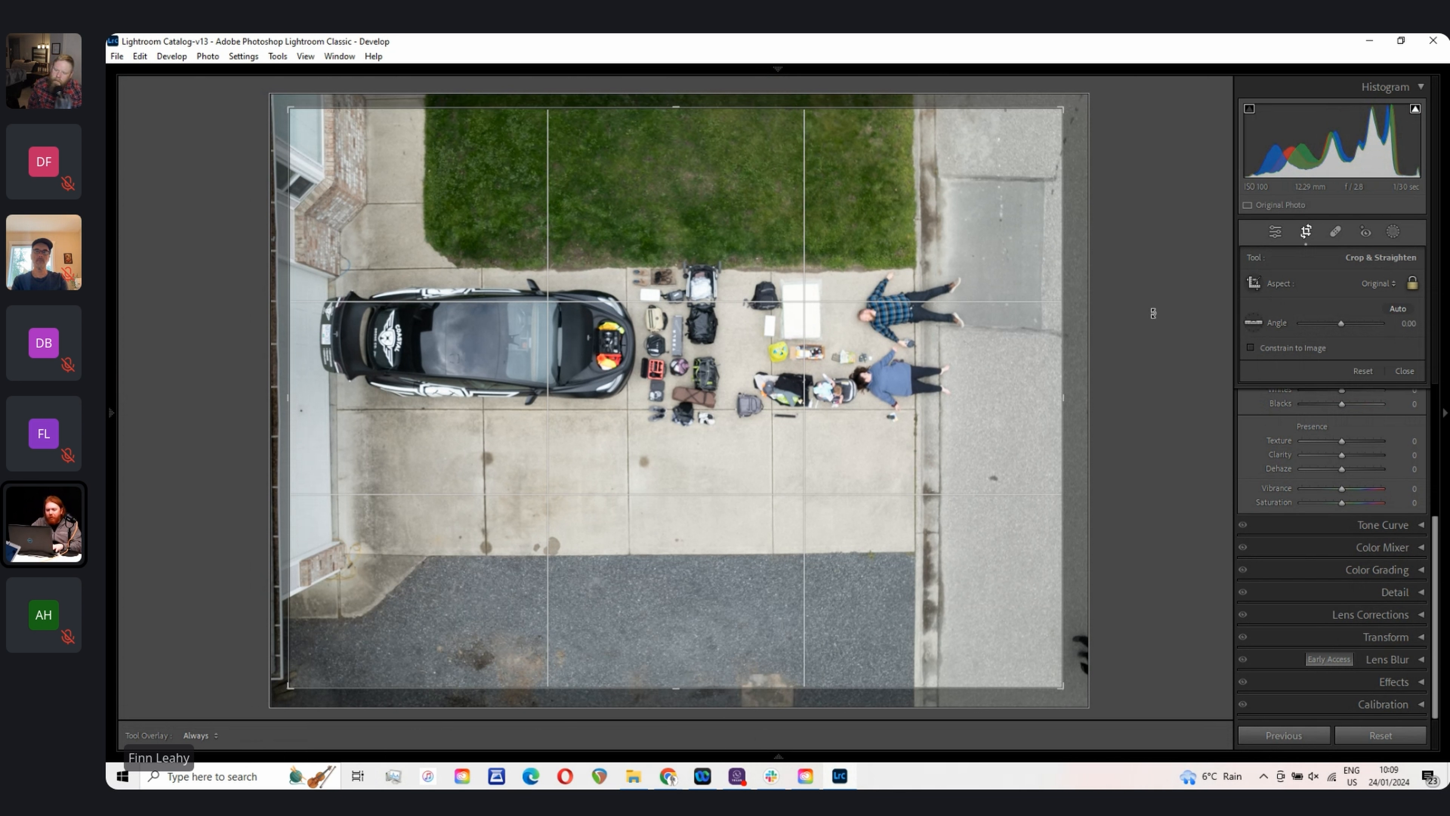
key(Return)
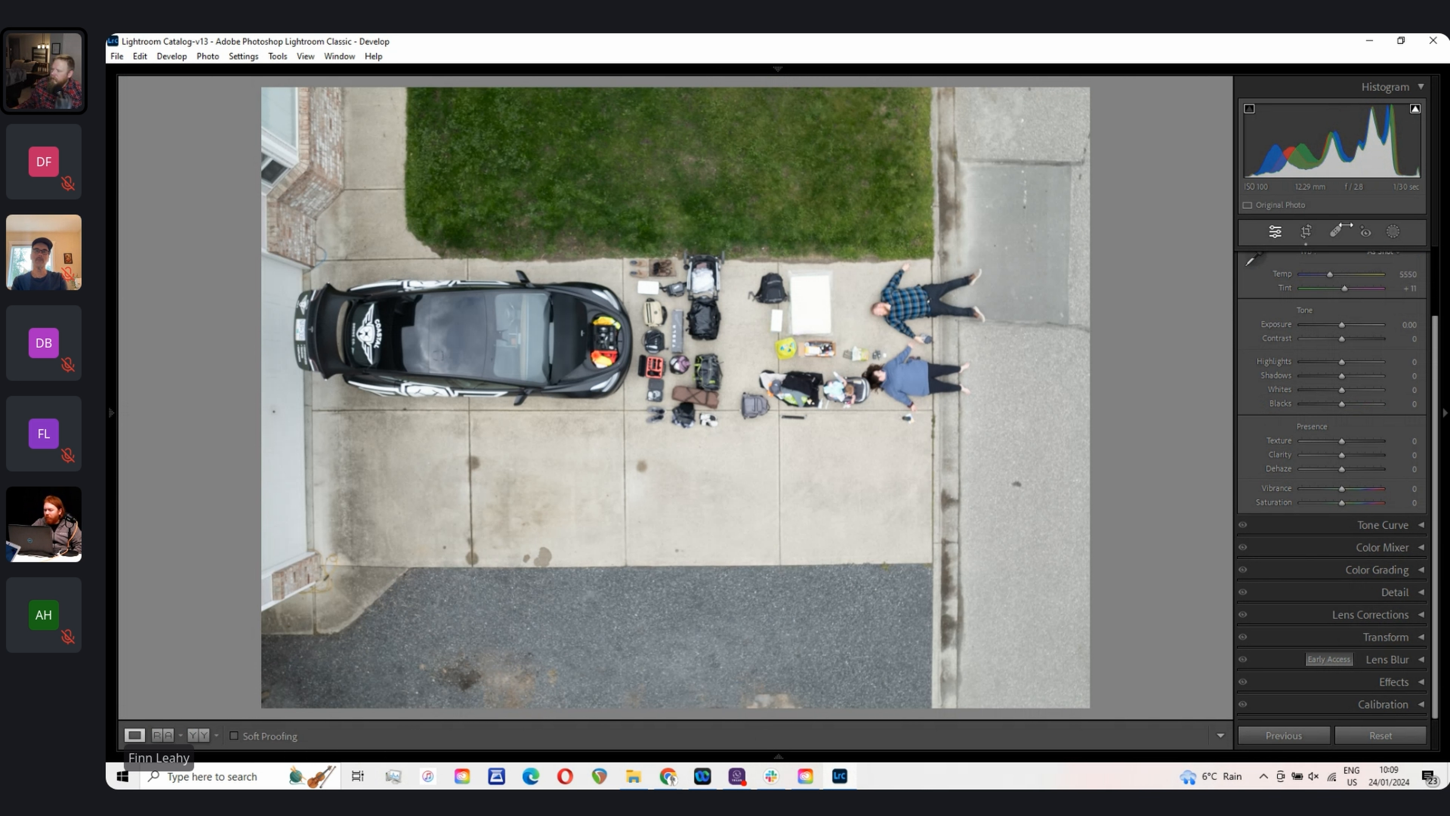
Step: Set the crop aspect ratio to 2 x 3 / 4 x 6 and shift the crop frame slightly downward
key(r)
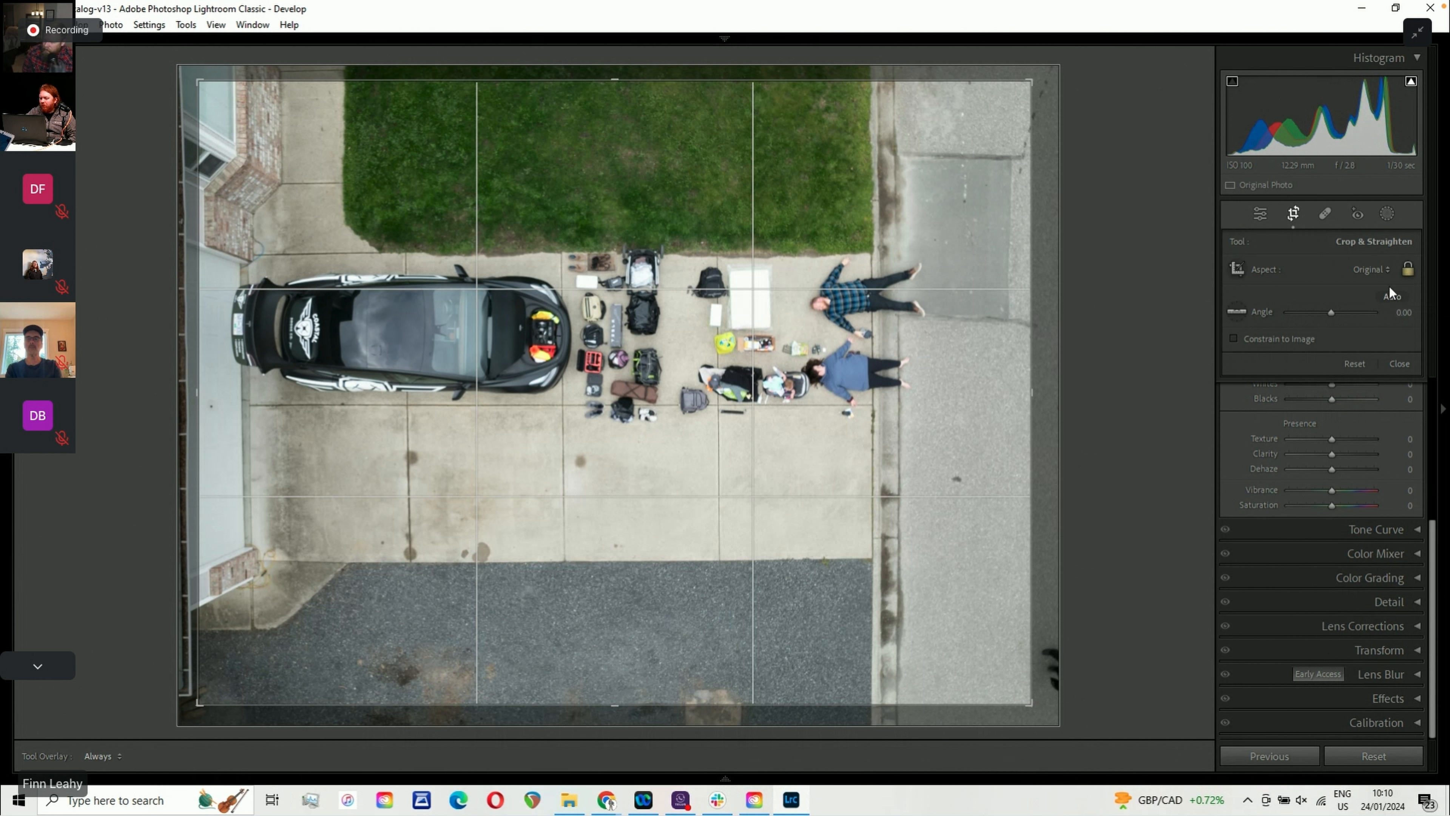
click(1375, 272)
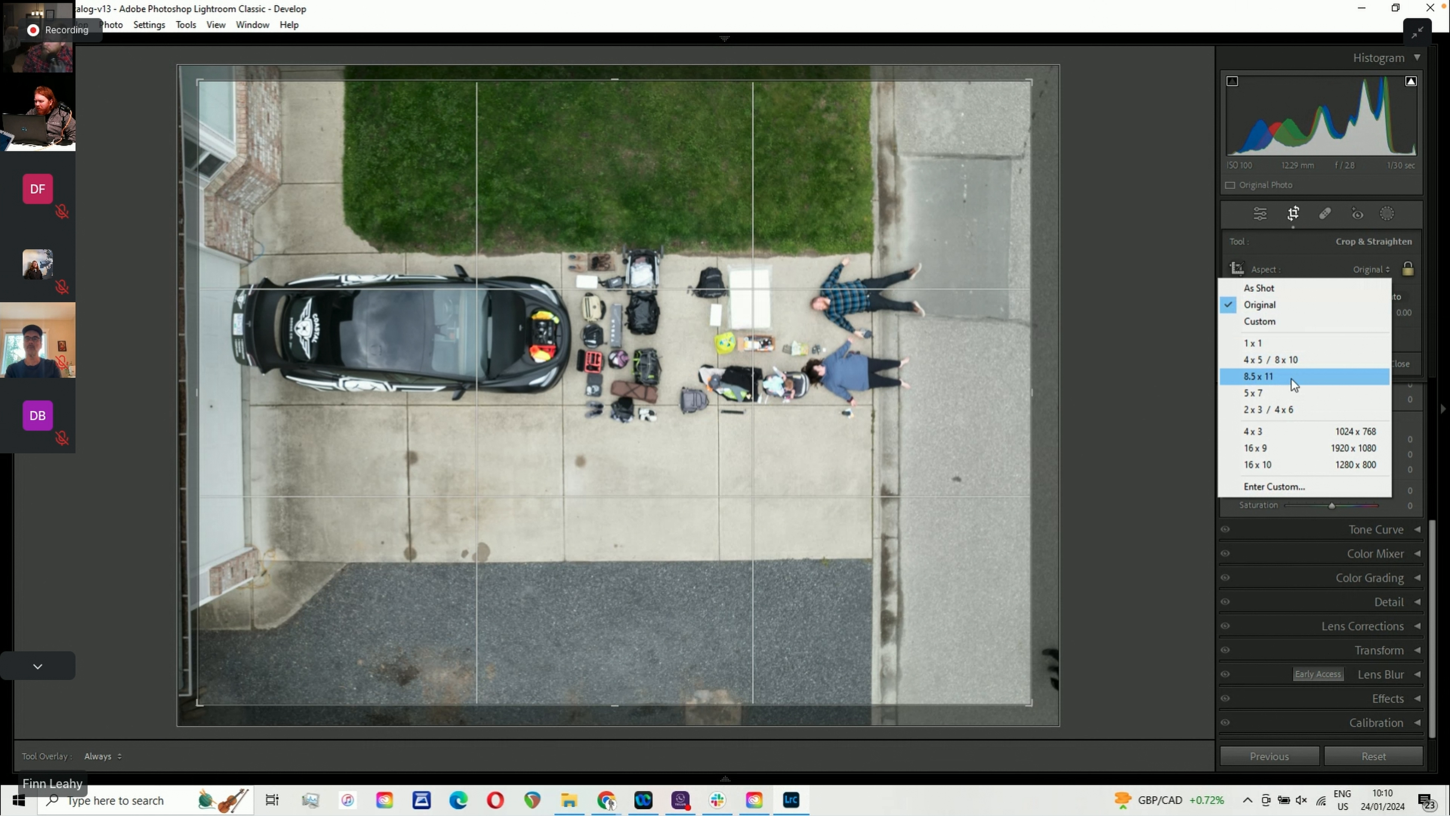
click(1294, 409)
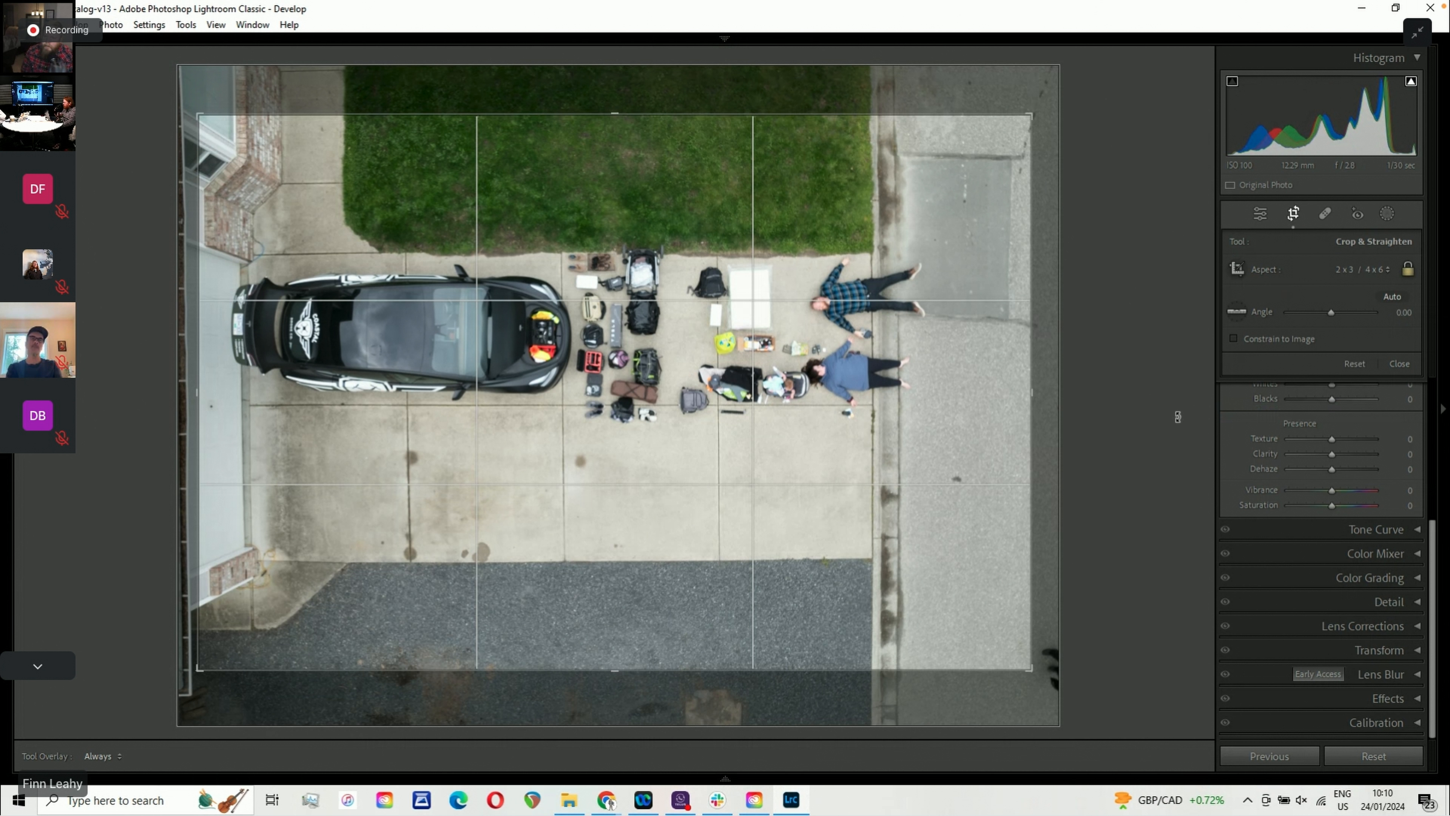
mouse_move(817, 441)
mouse_down()
mouse_move(824, 482)
mouse_move(826, 466)
mouse_up()
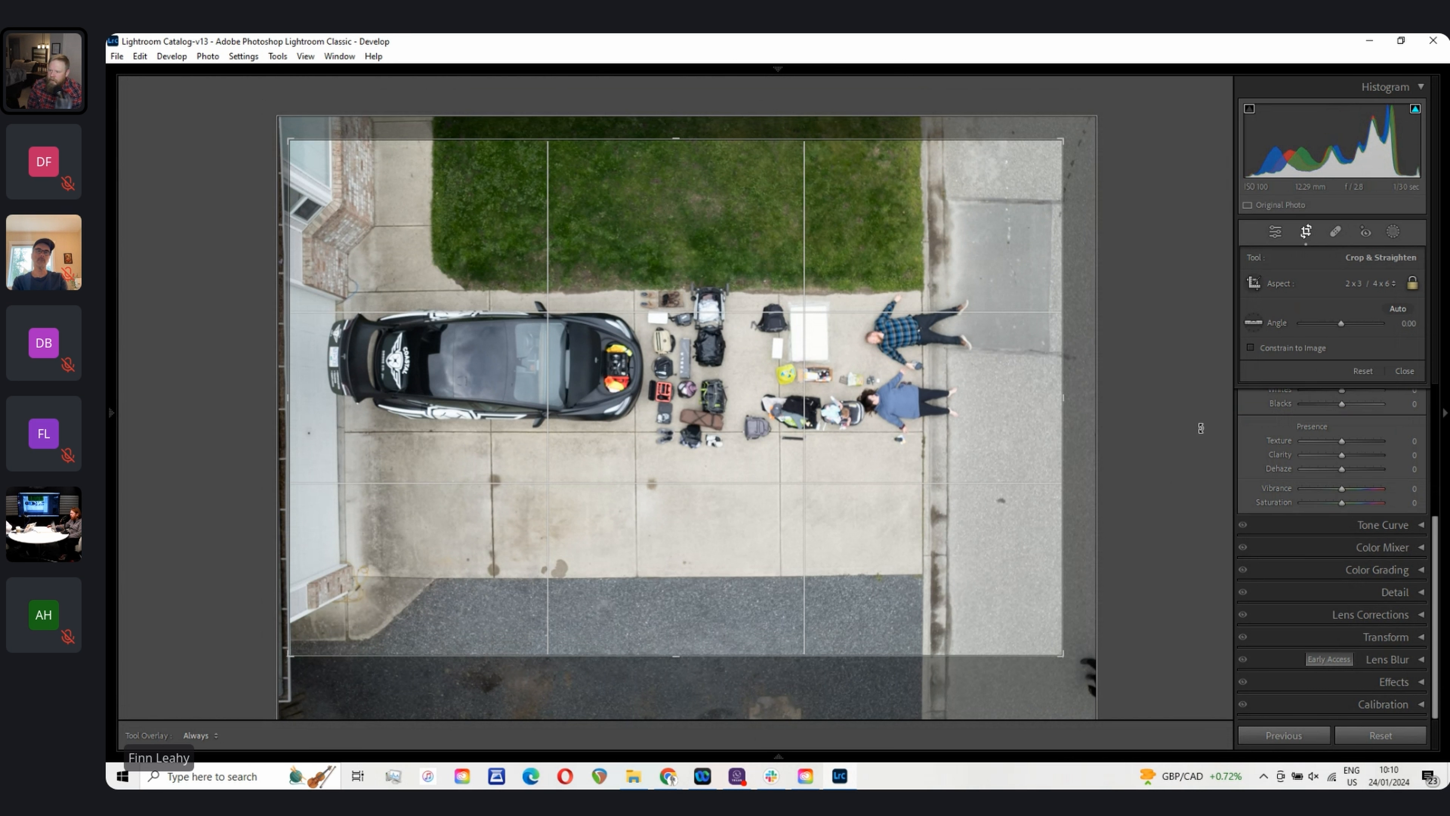
key(Return)
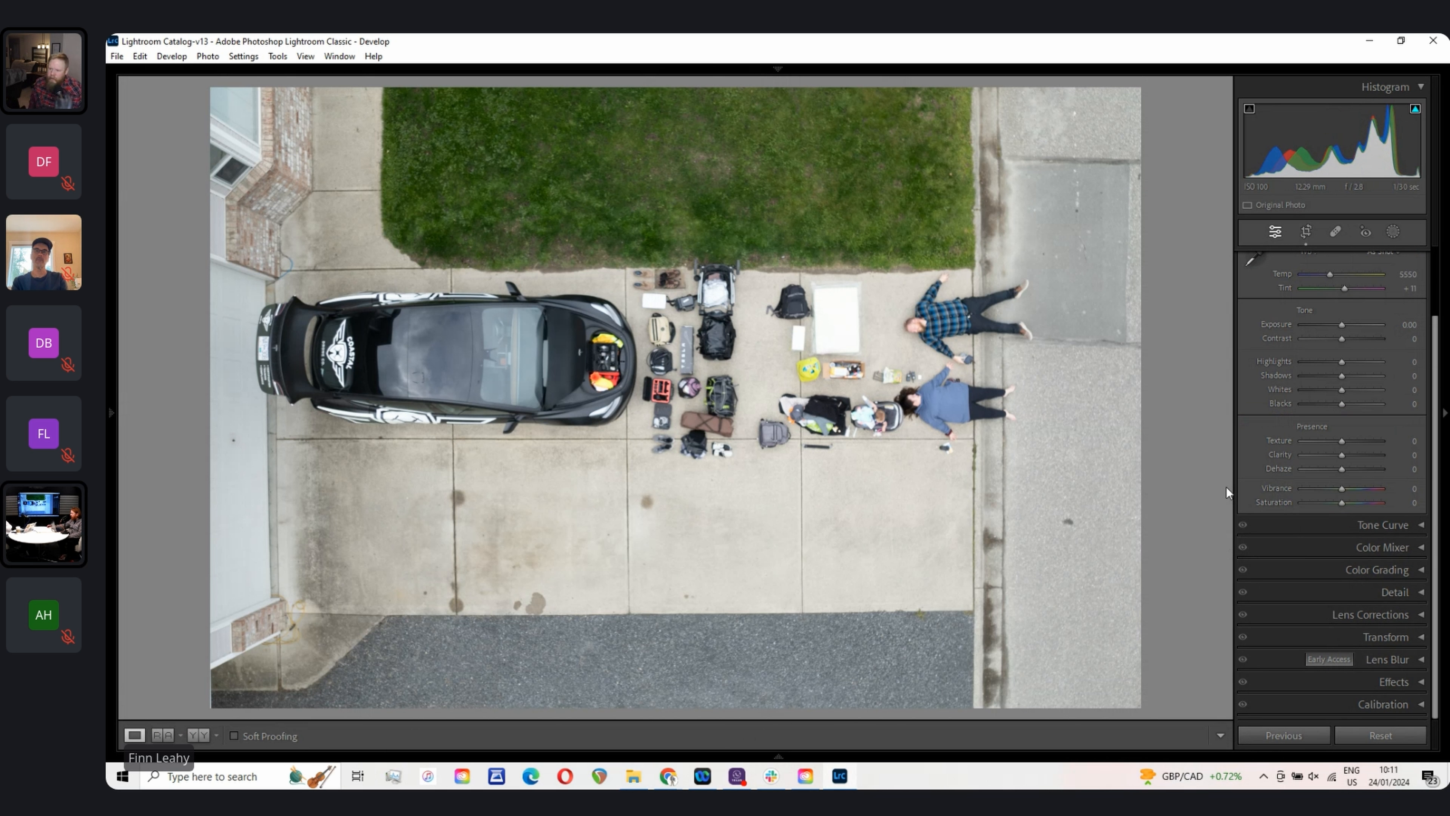
Step: Open the Healing tool in Clone mode, set the brush size to 61, and clone out the dark spot on the right driveway
scroll(1227, 487, up, 2)
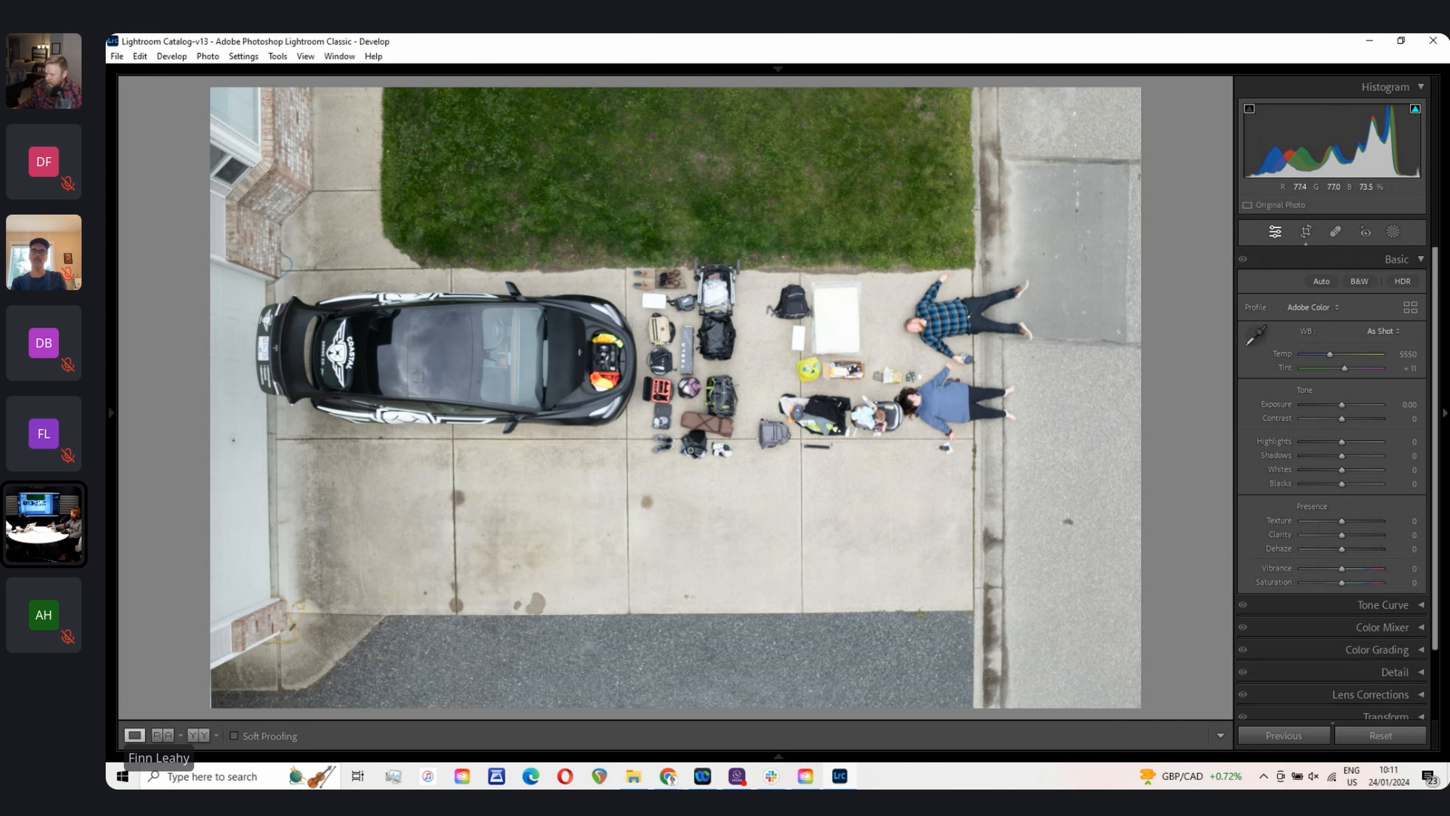
click(1336, 233)
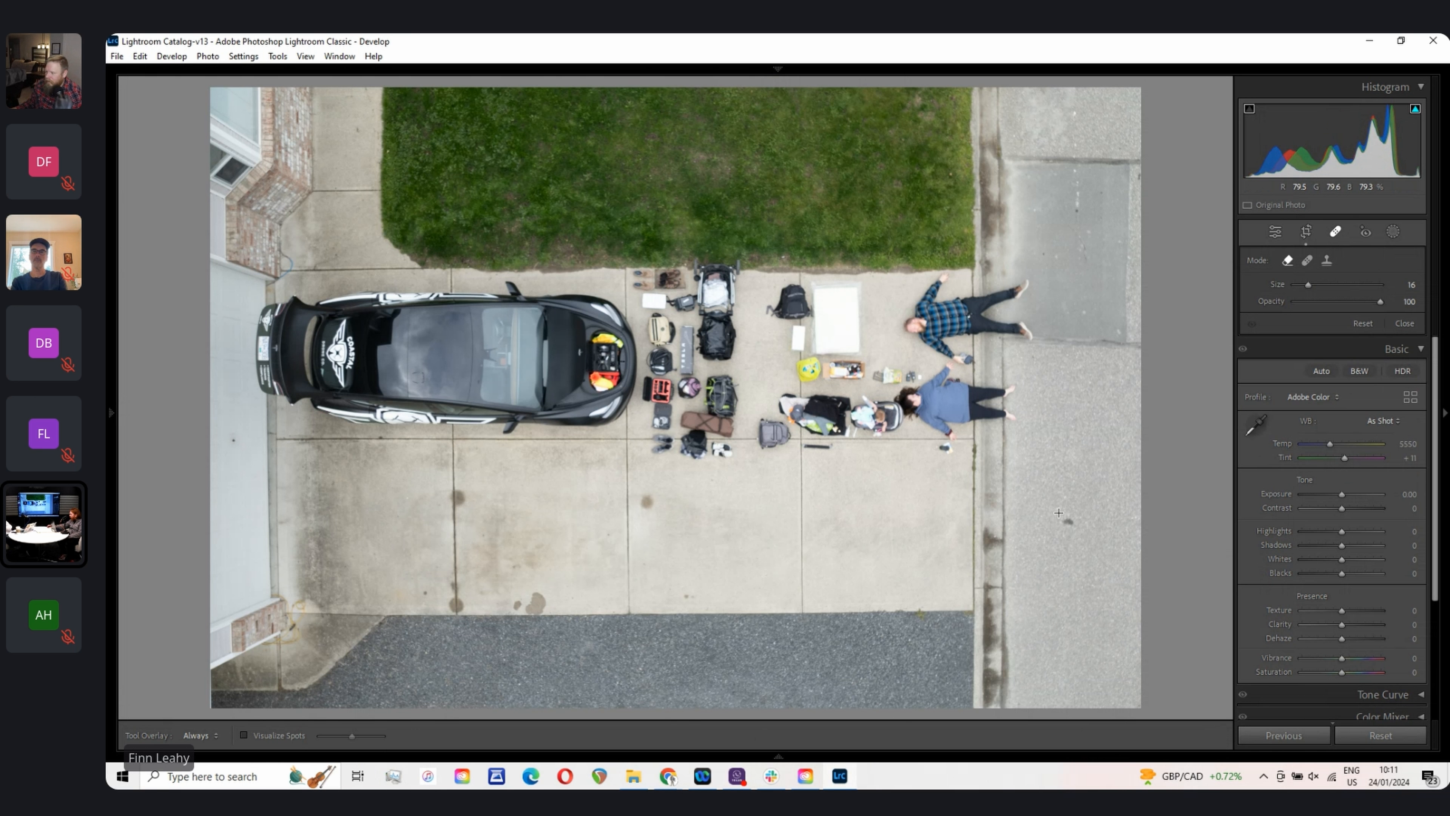
click(1335, 234)
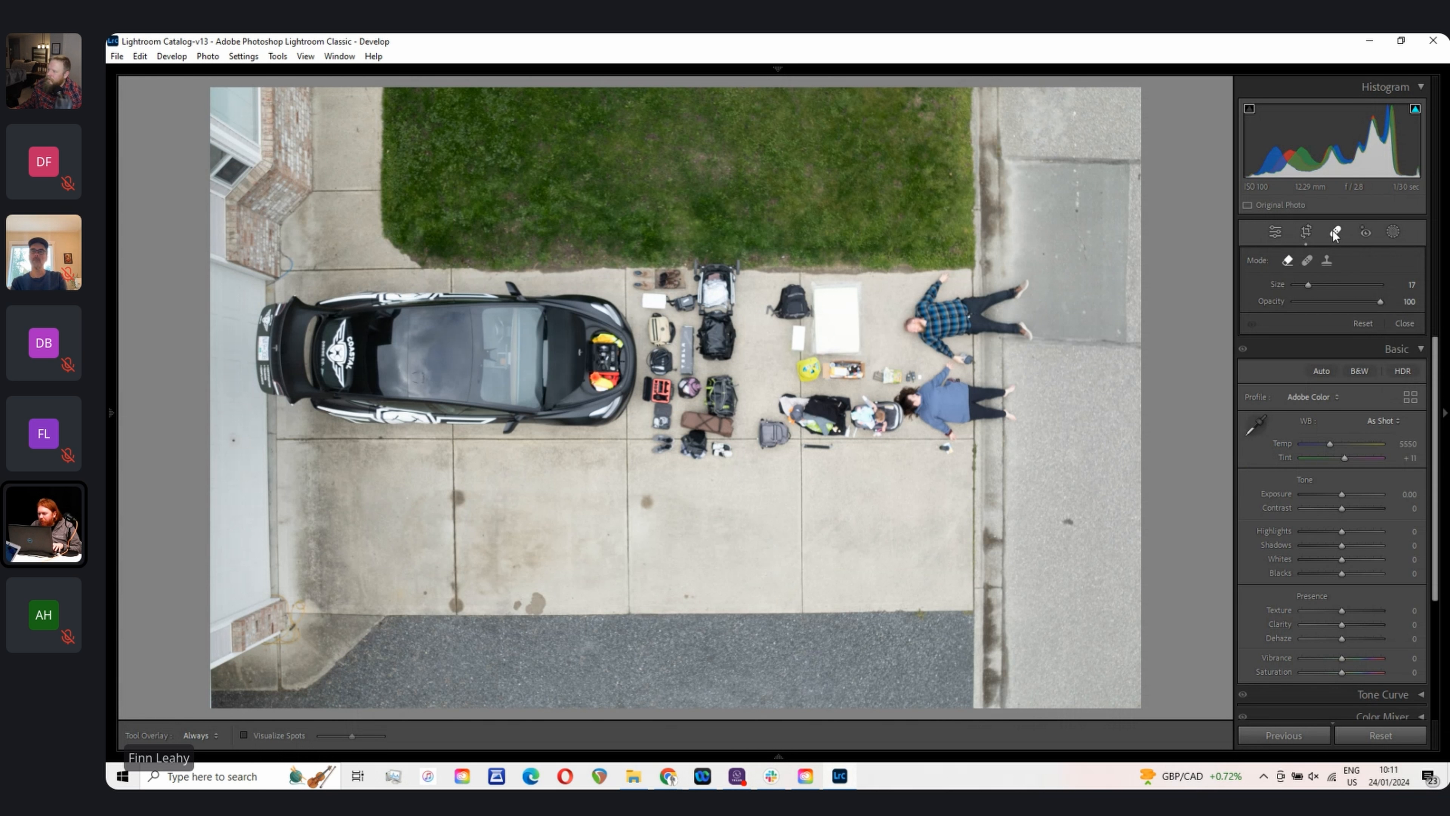
click(1307, 261)
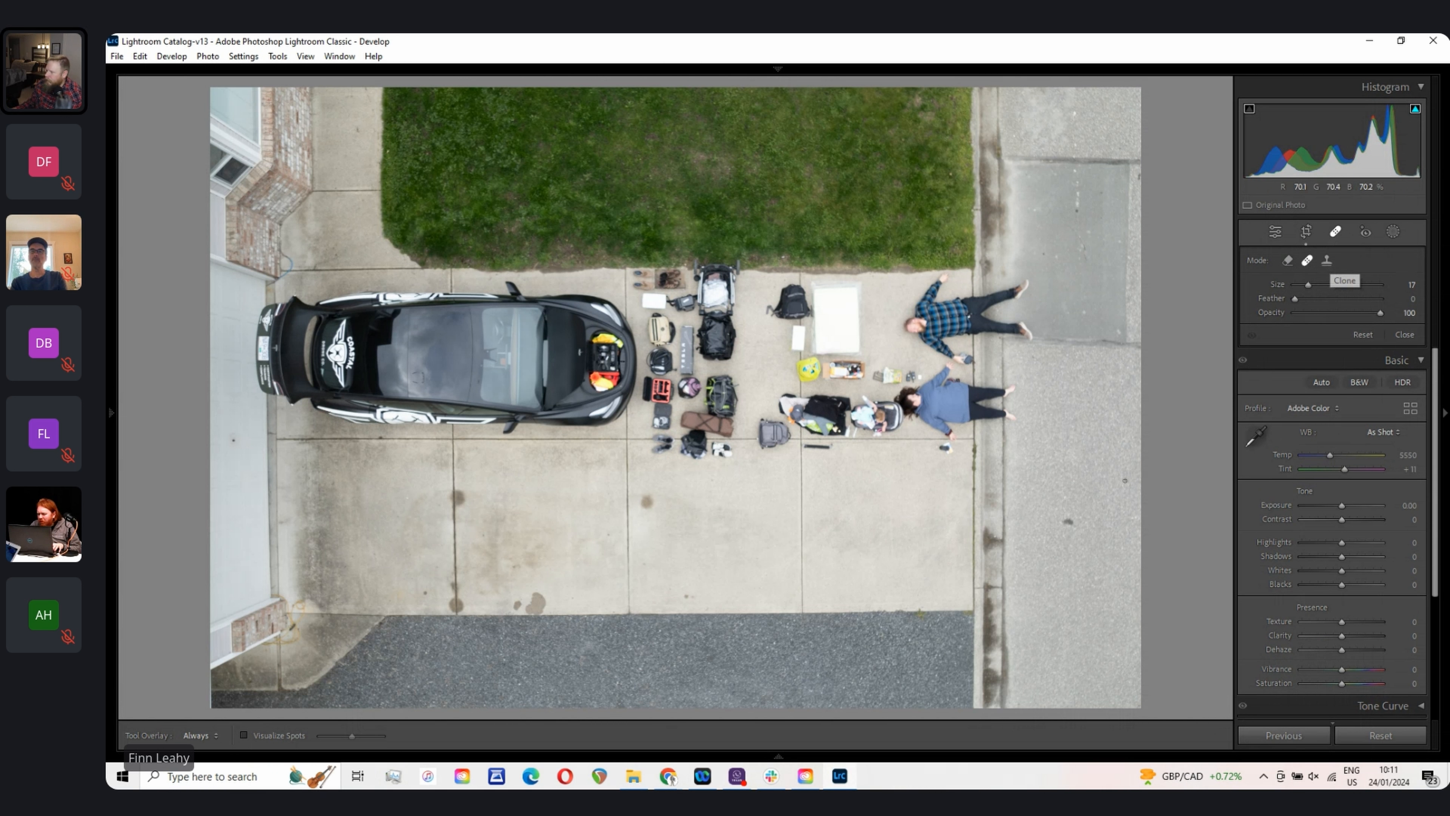
click(1343, 286)
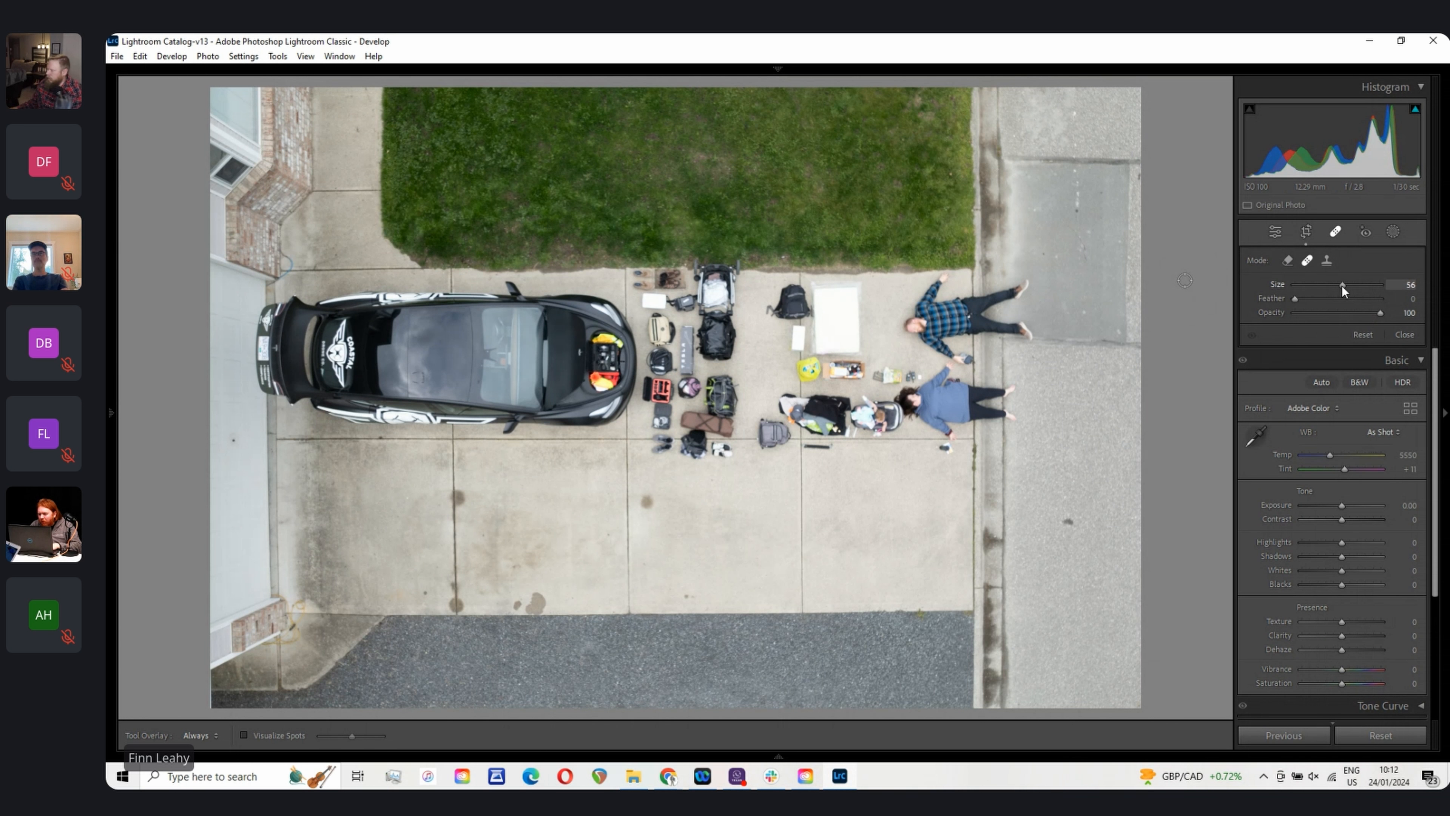
click(1348, 285)
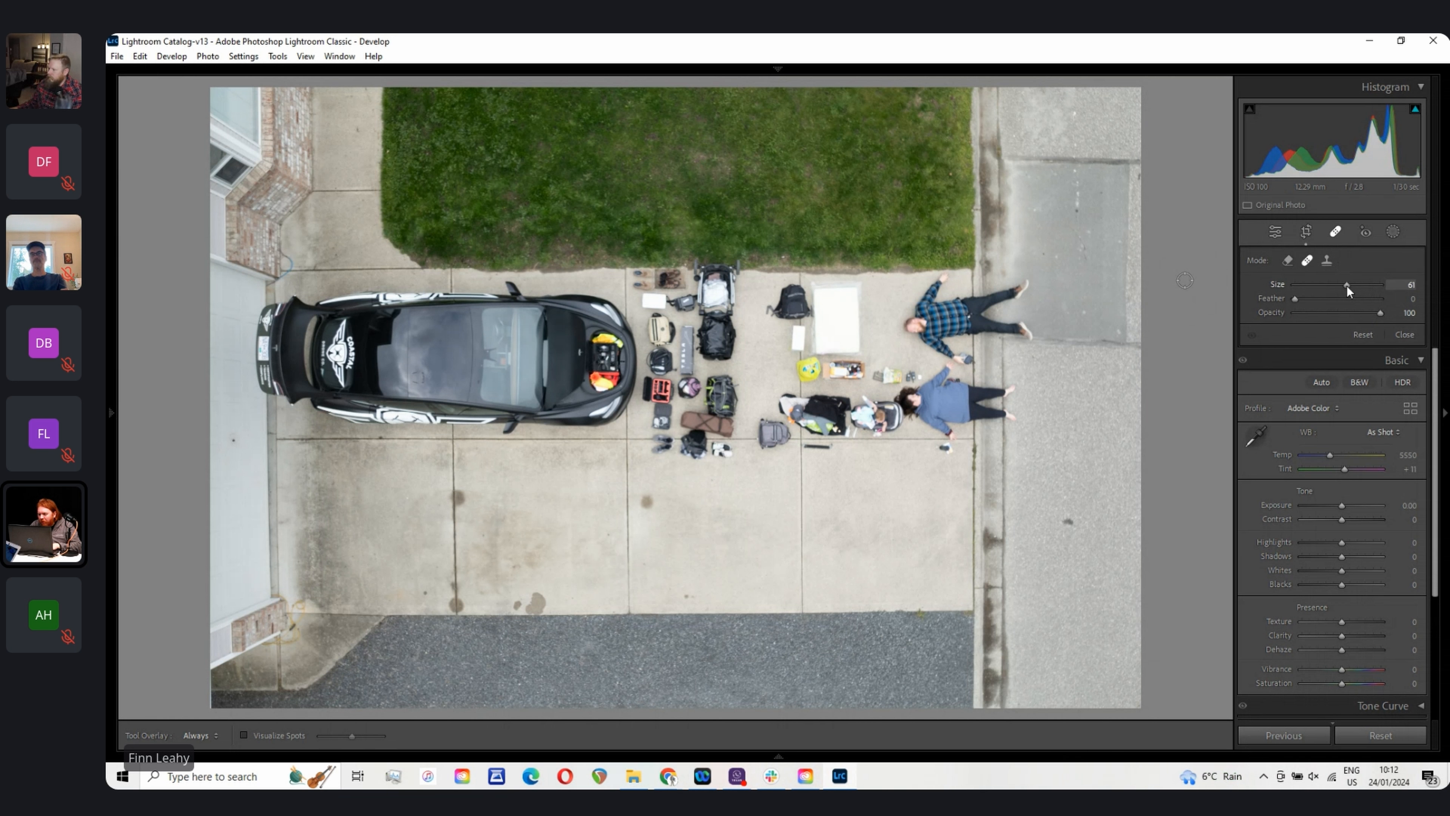
click(1067, 521)
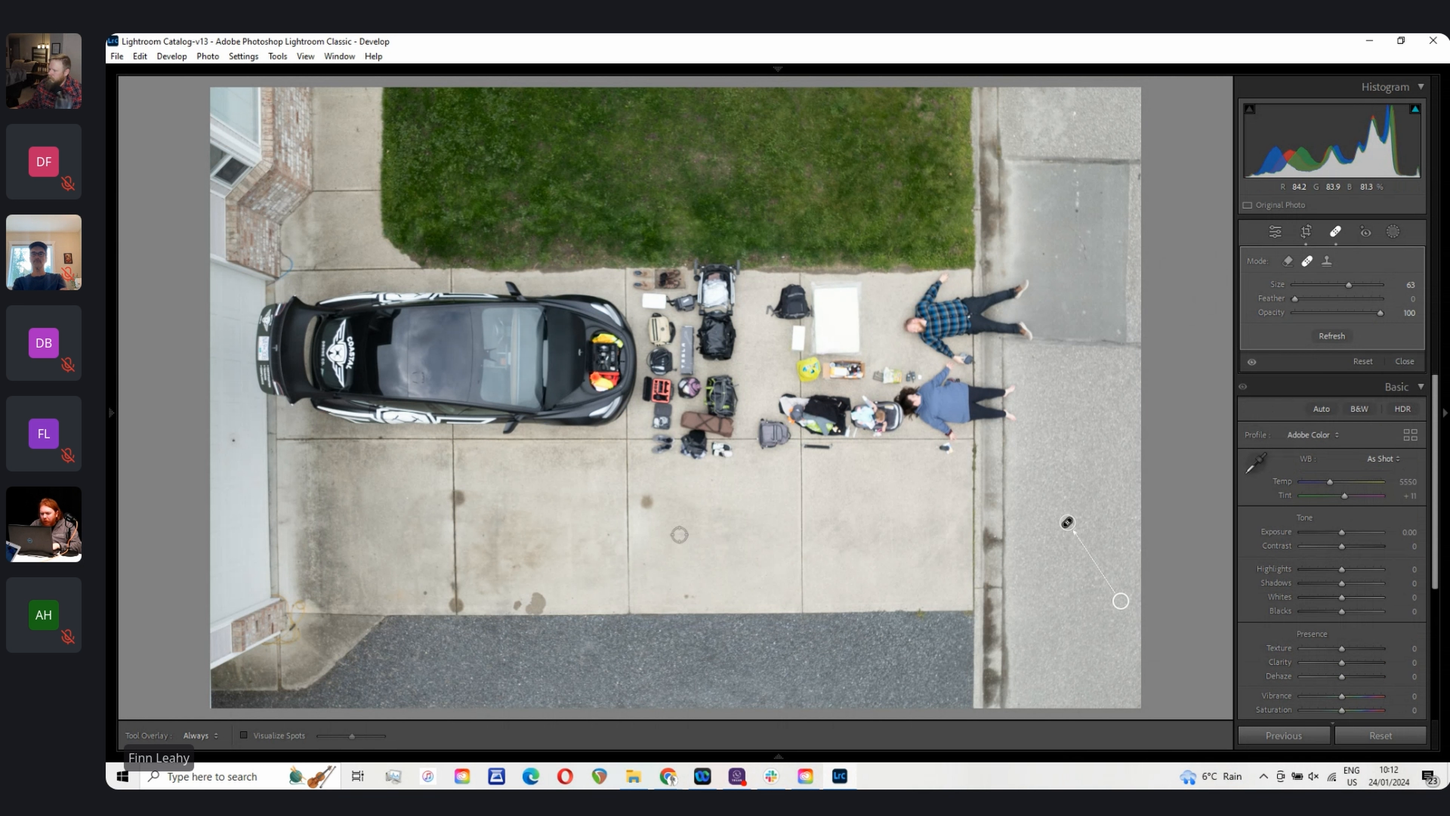
Step: Set the clone brush size to 68, clone out a mark on the concrete near the centre, and close the tool
drag(1350, 284, 1352, 285)
click(647, 503)
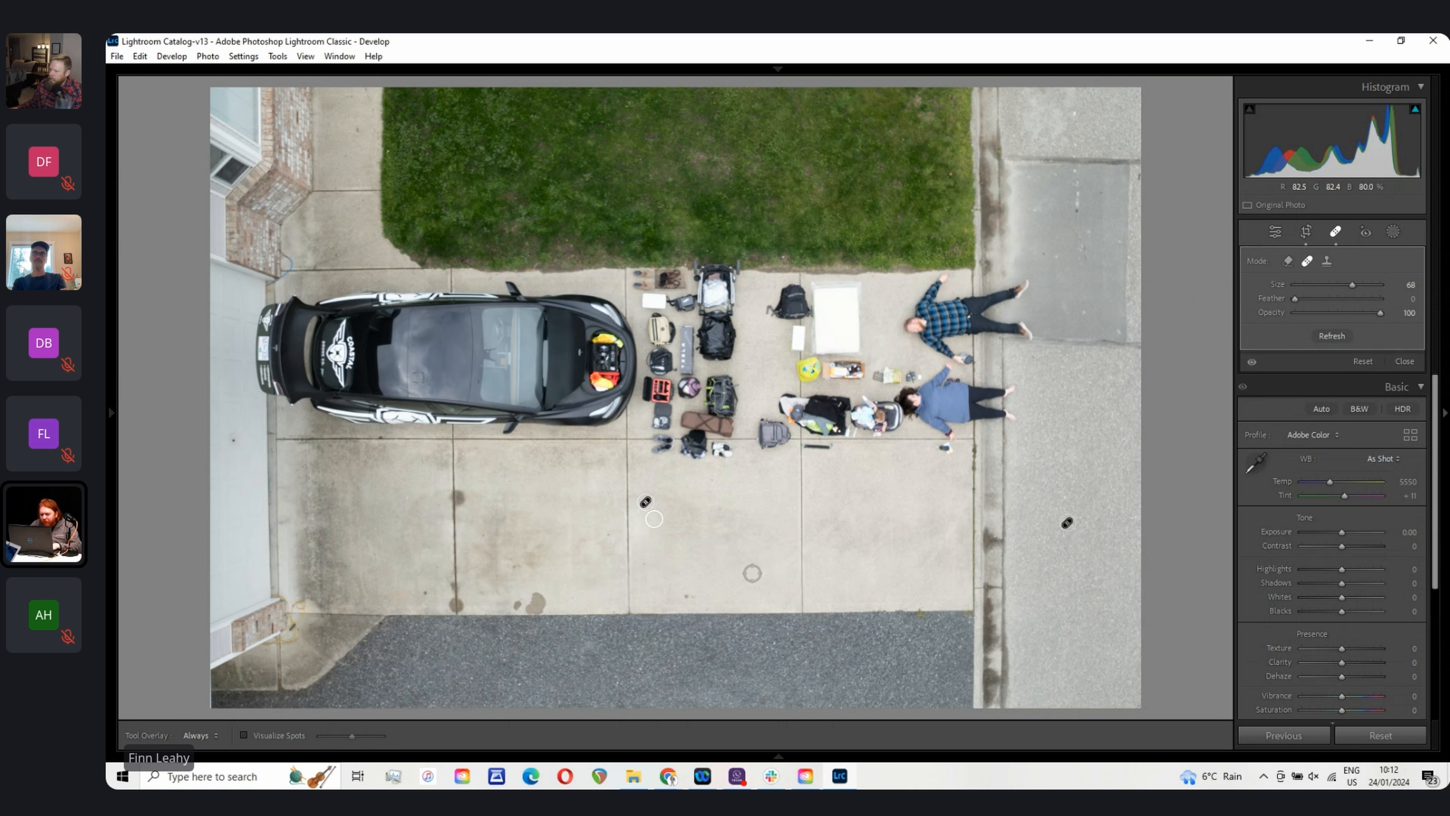
key(q)
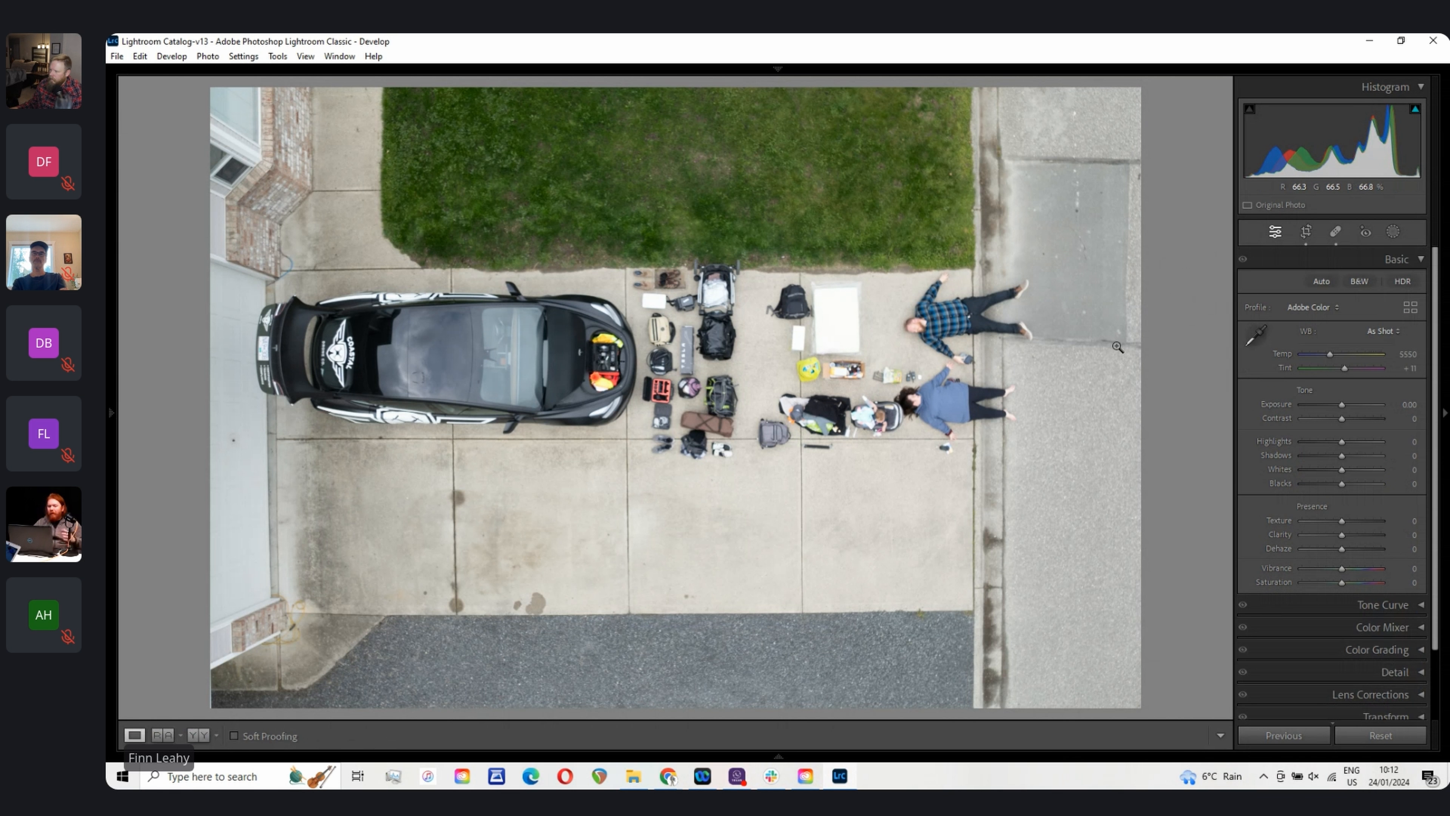
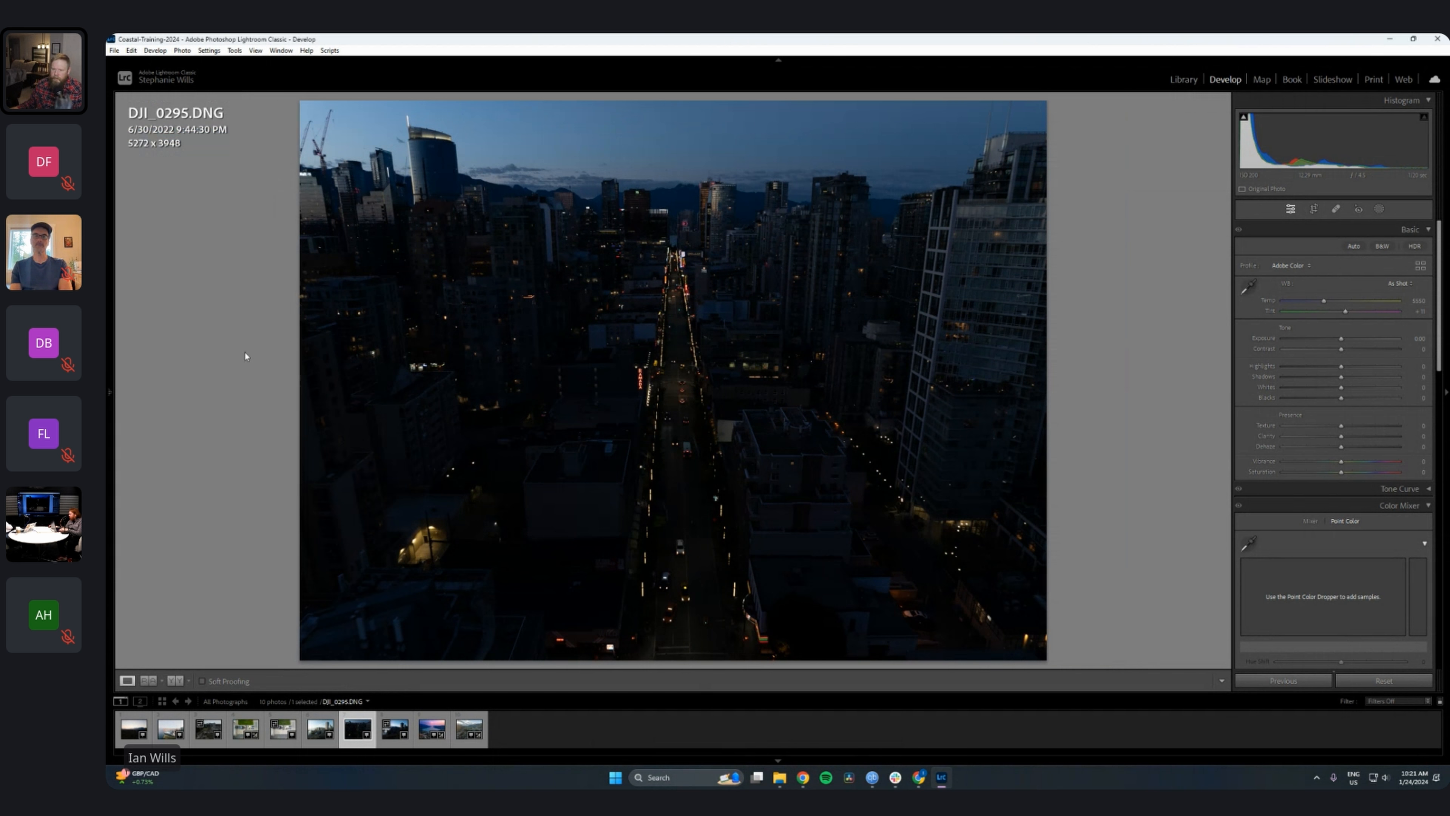
Step: Hide the top module bar and the filmstrip, toggling the side panels, to enlarge the photo view
click(779, 60)
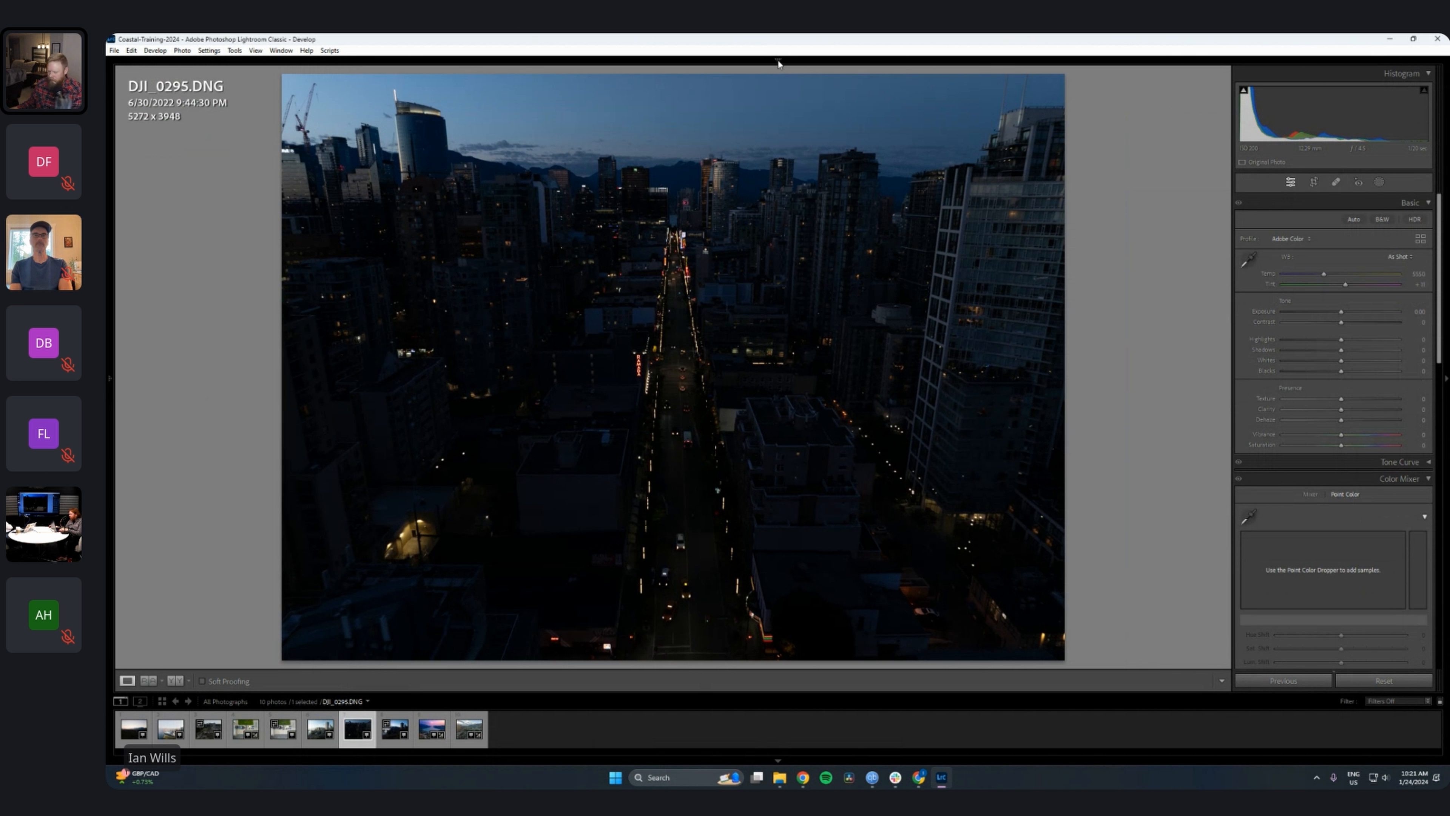
key(f)
key(f)
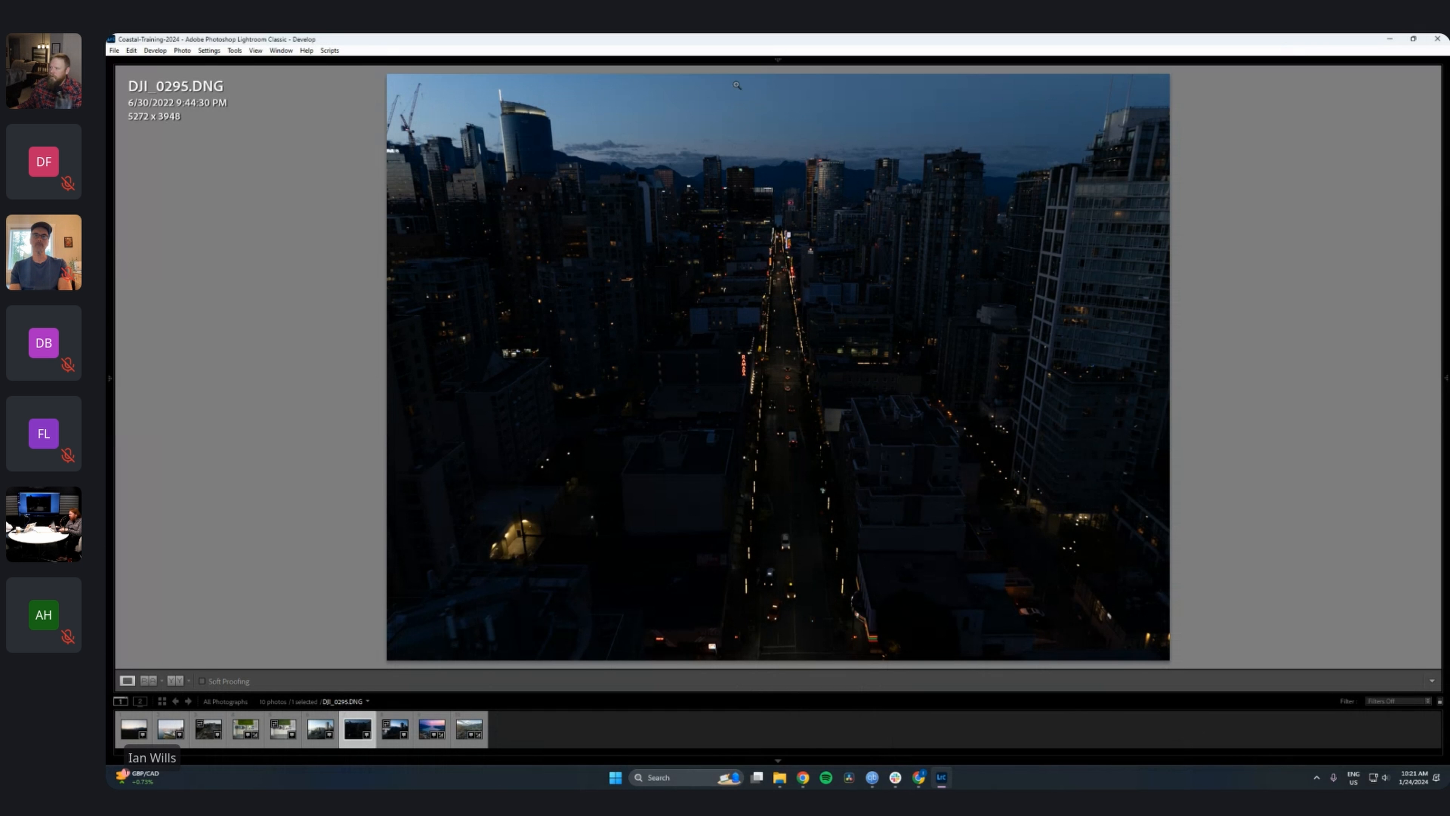
click(1447, 379)
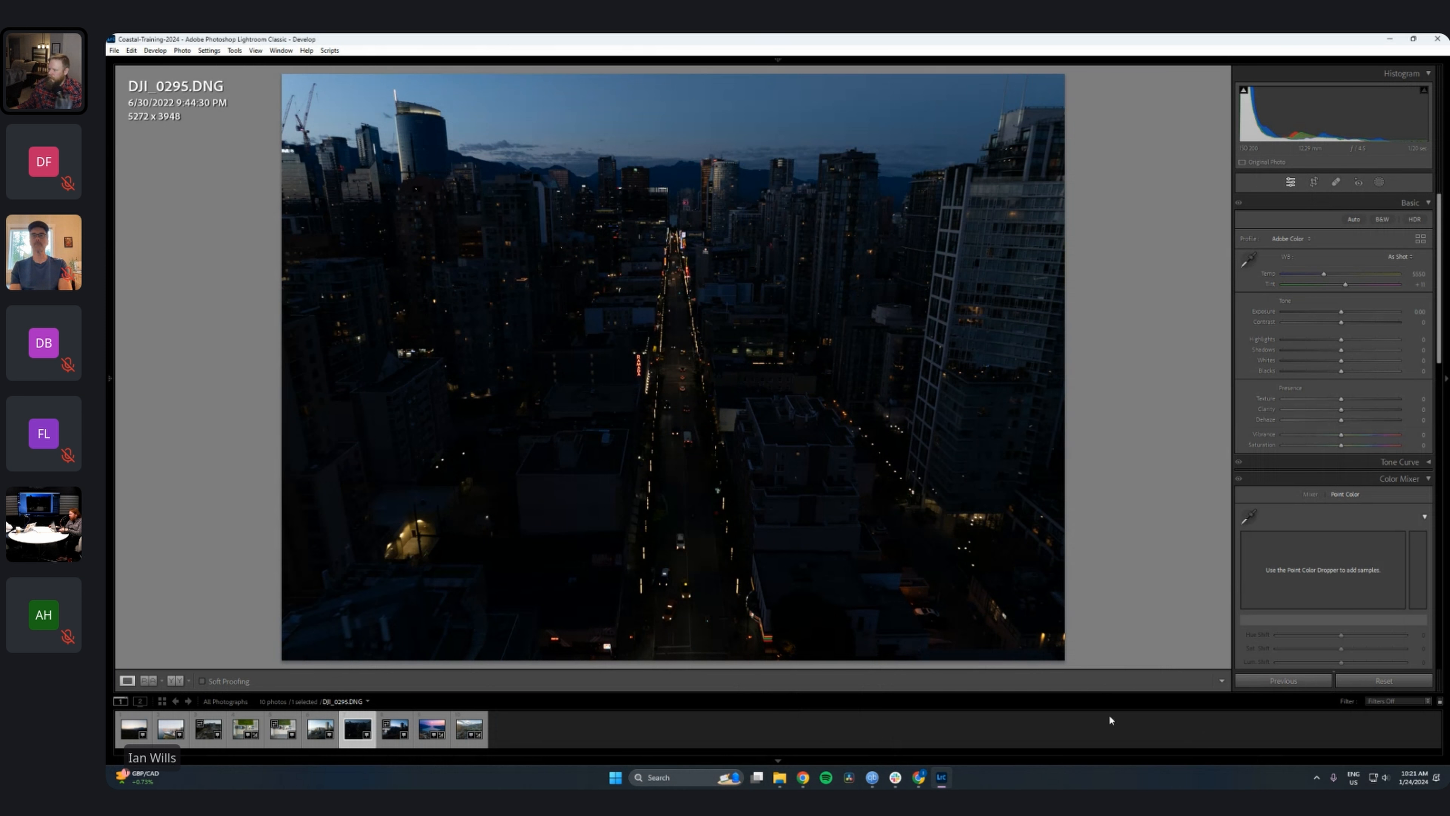
click(777, 761)
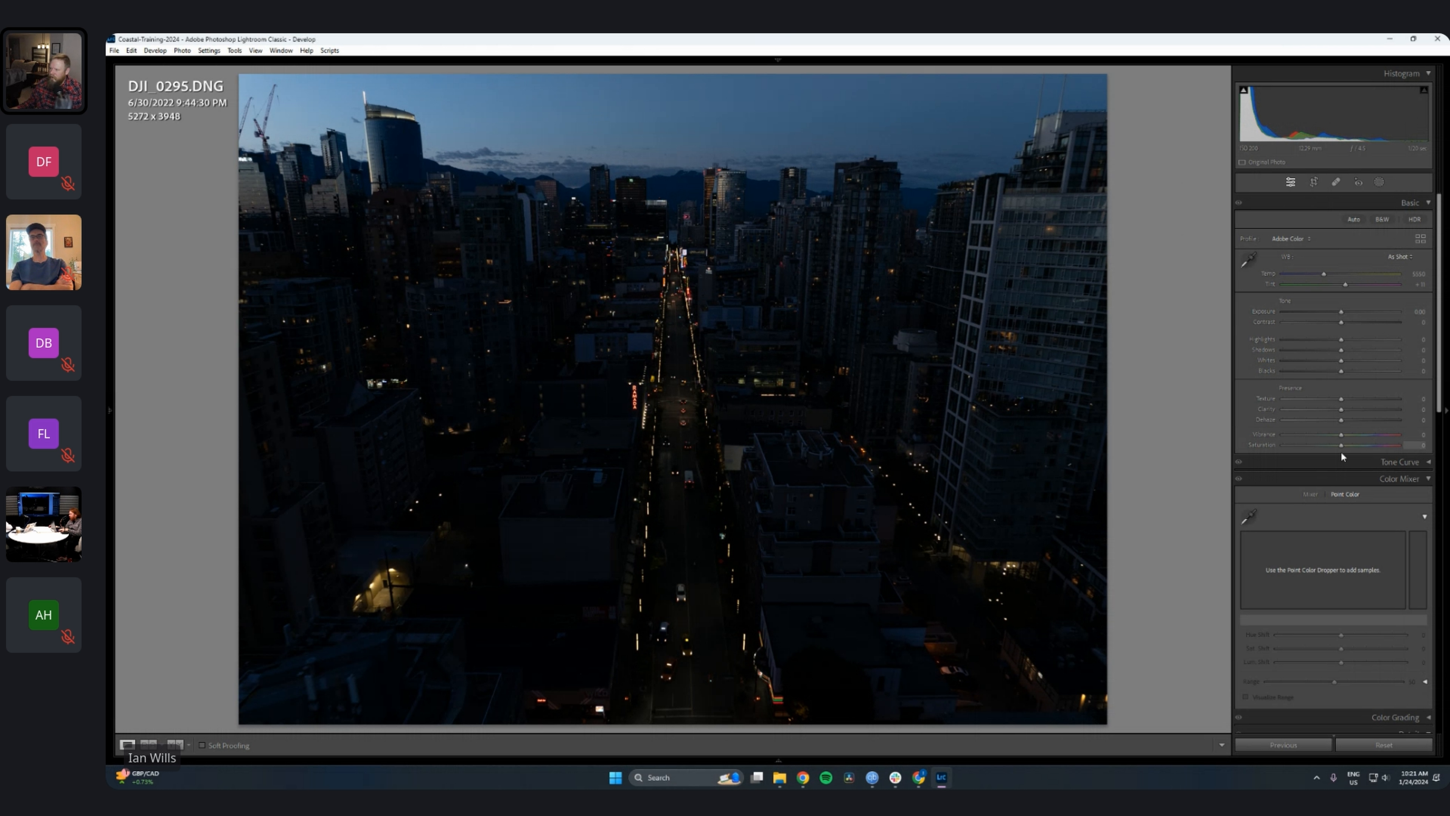
Step: Collapse the Color Mixer, Transform and other lower Develop panels so only Basic stays open
click(1427, 480)
click(1429, 513)
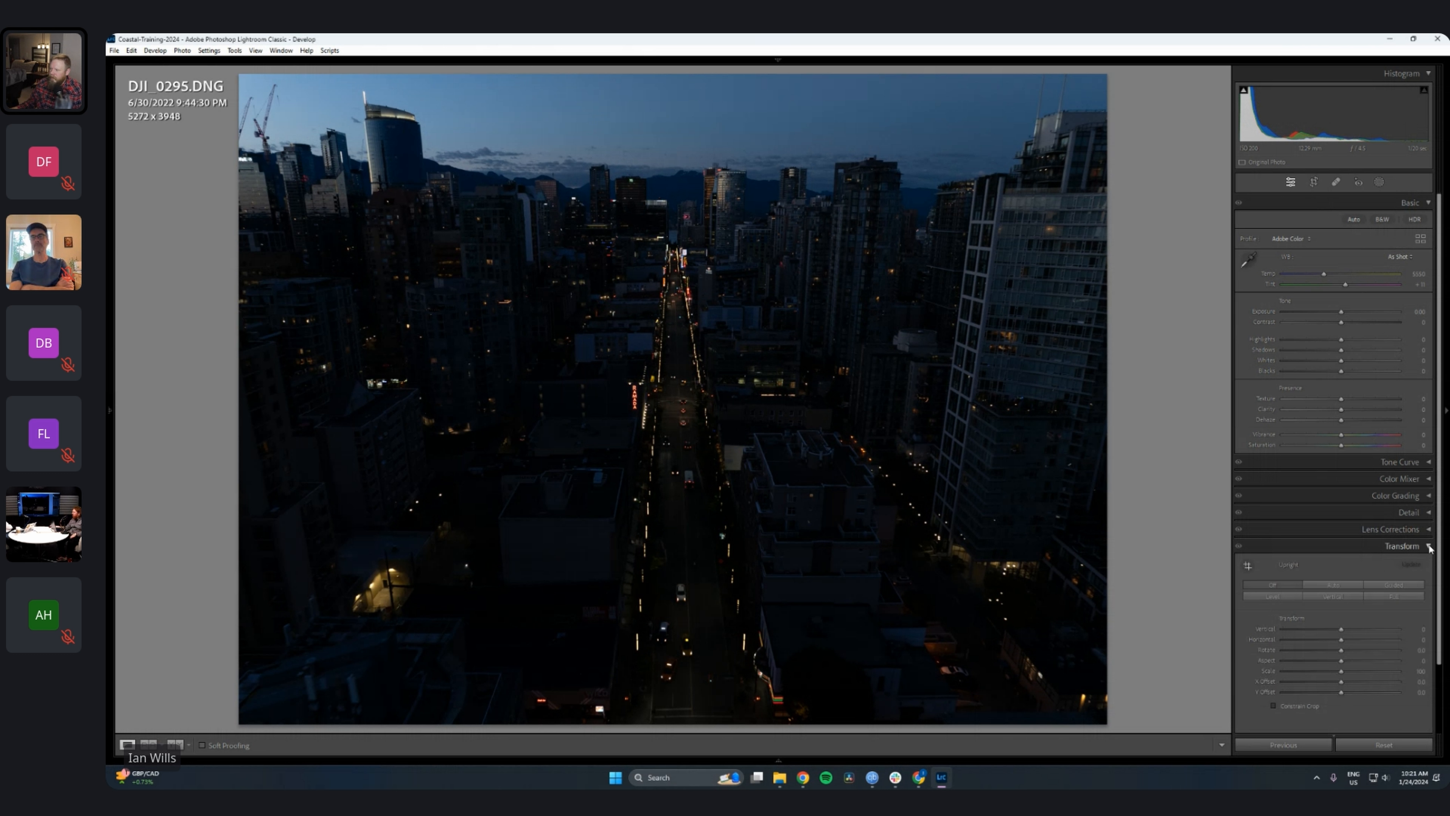
click(1429, 529)
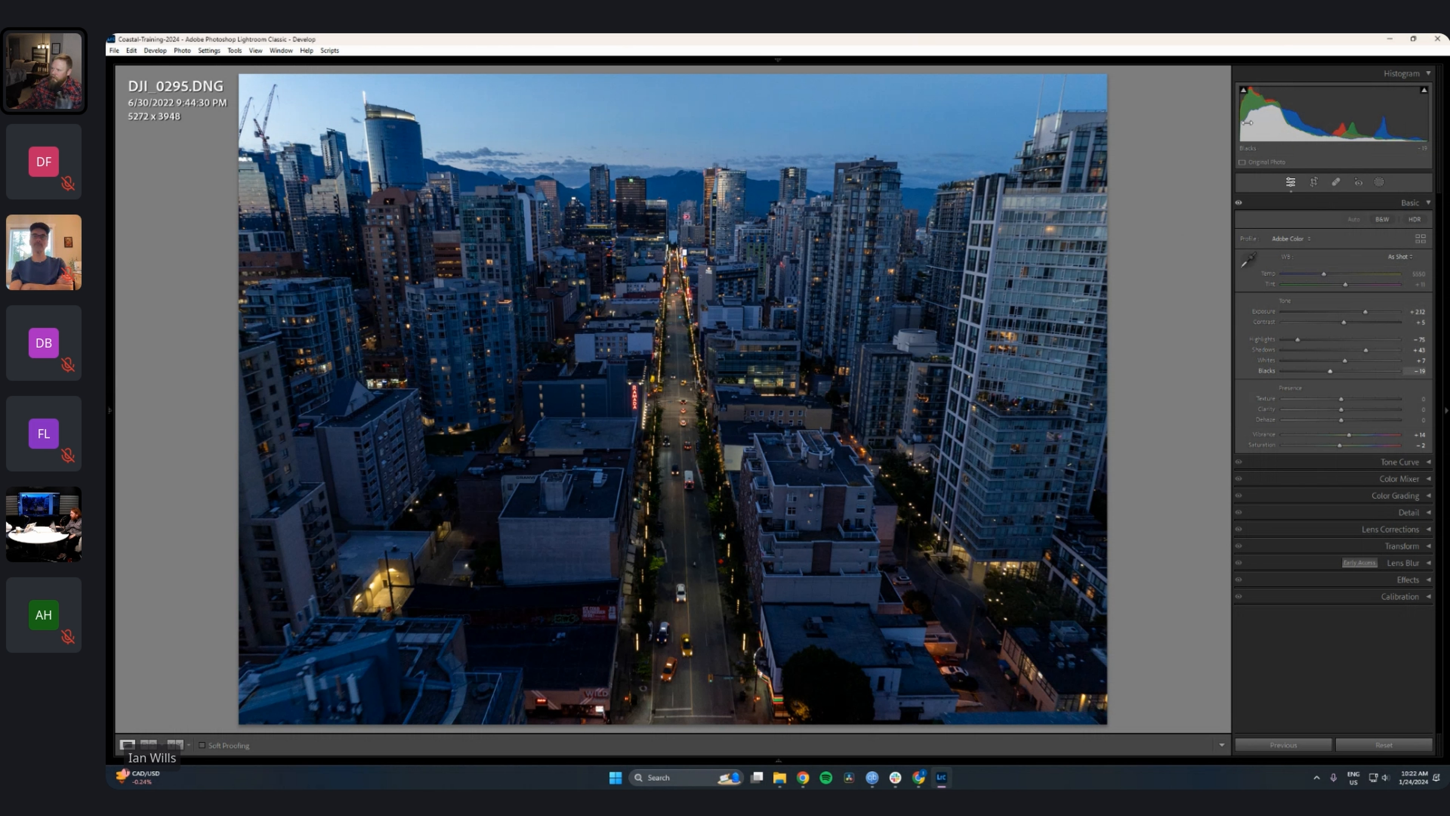
Step: Turn on the shadow clipping warning and toggle the Basic adjustments off and on to compare
click(1243, 90)
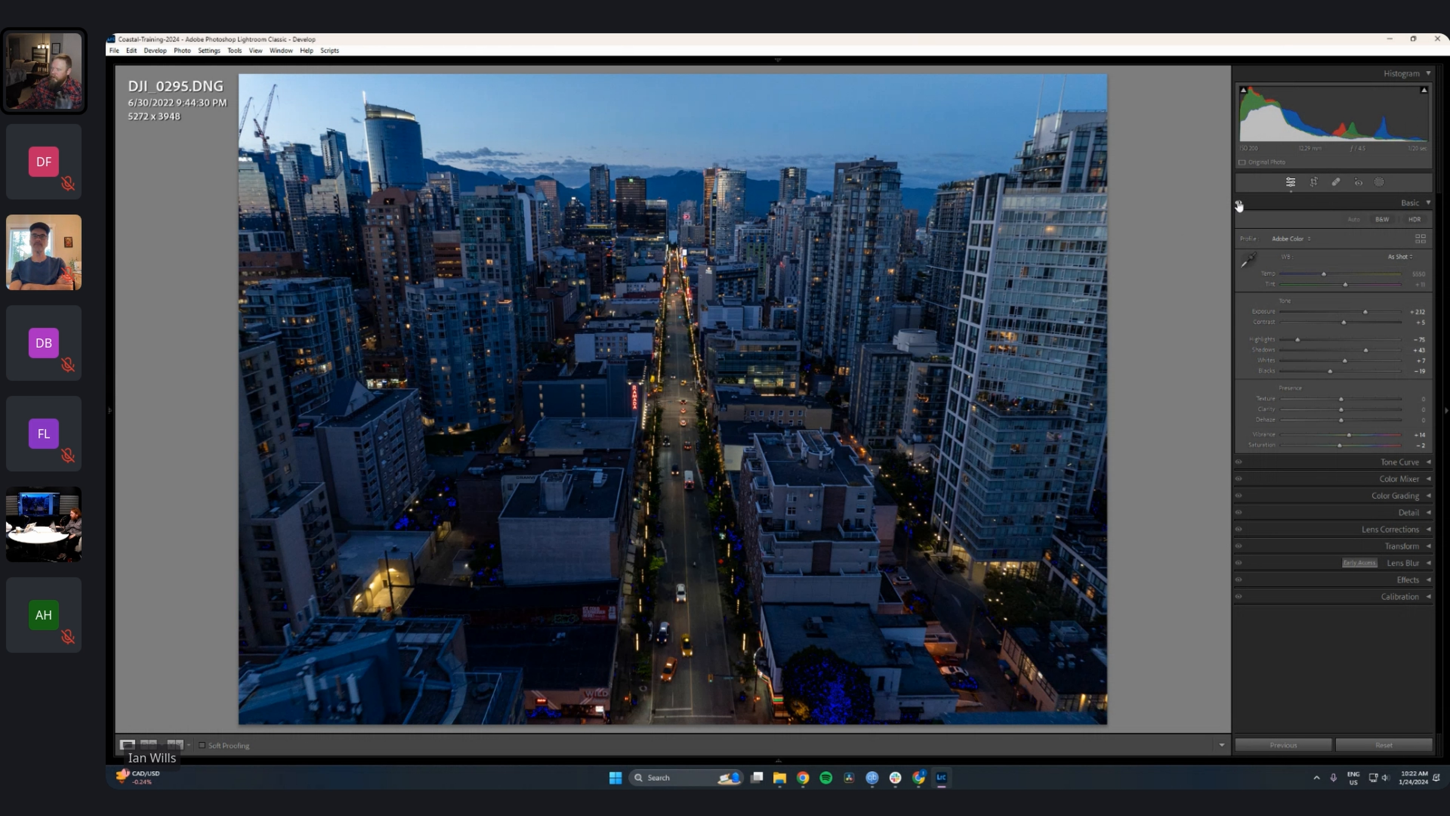
click(1239, 205)
click(1239, 205)
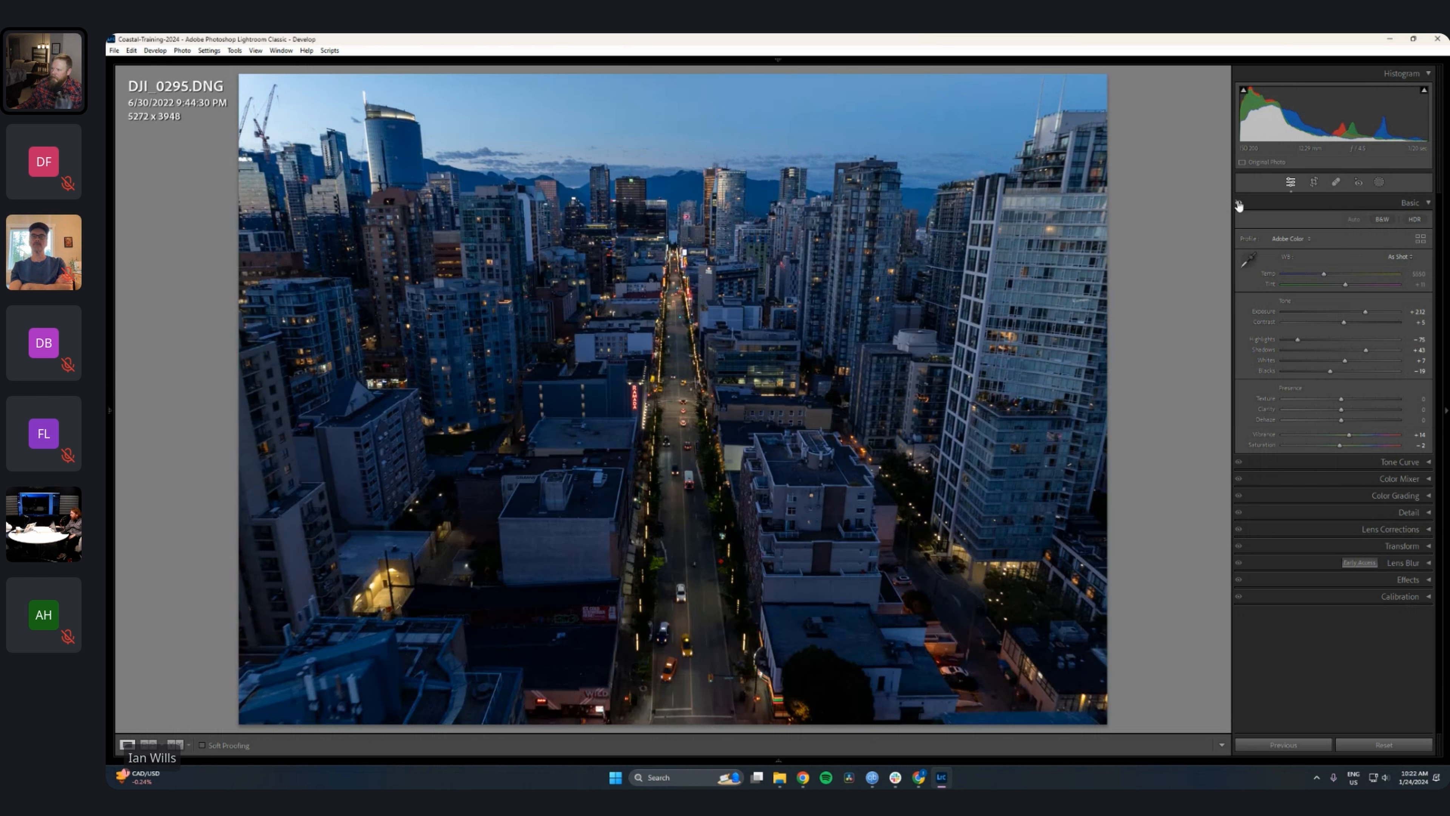
click(1239, 205)
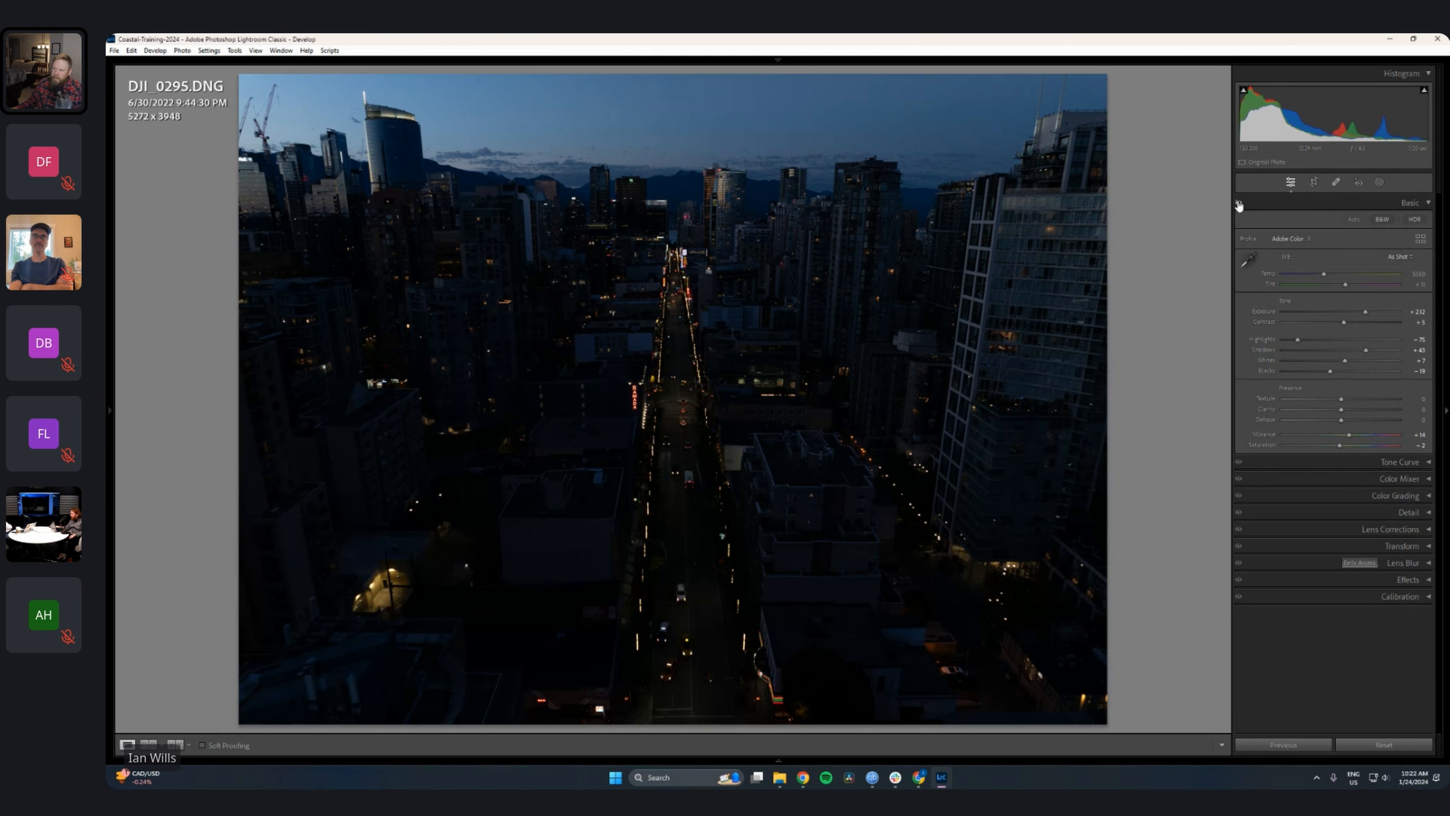
click(1239, 205)
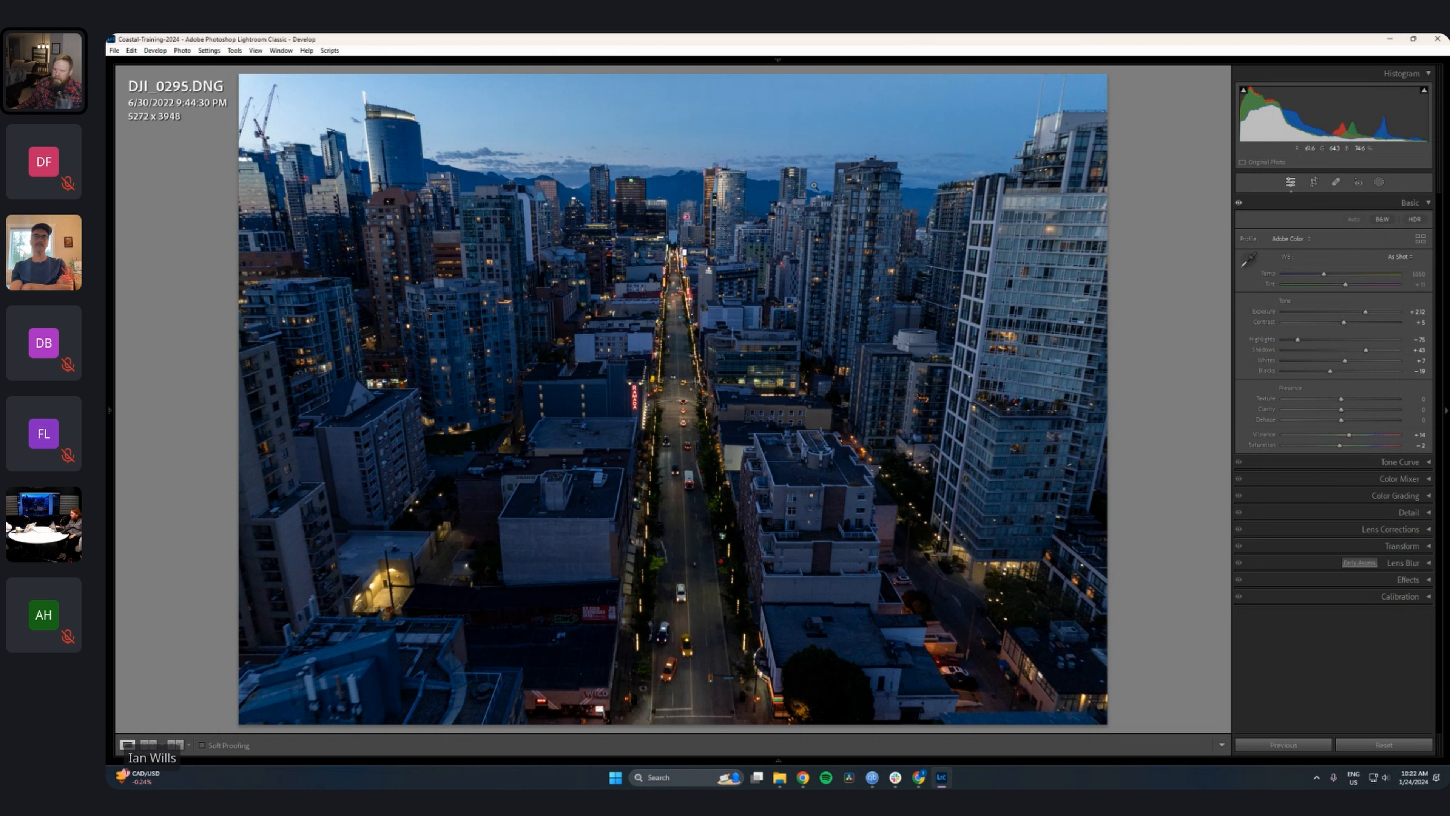
Step: Zoom into the distant skyline and toggle the Basic adjustments off and on to compare detail, then zoom back out
click(723, 188)
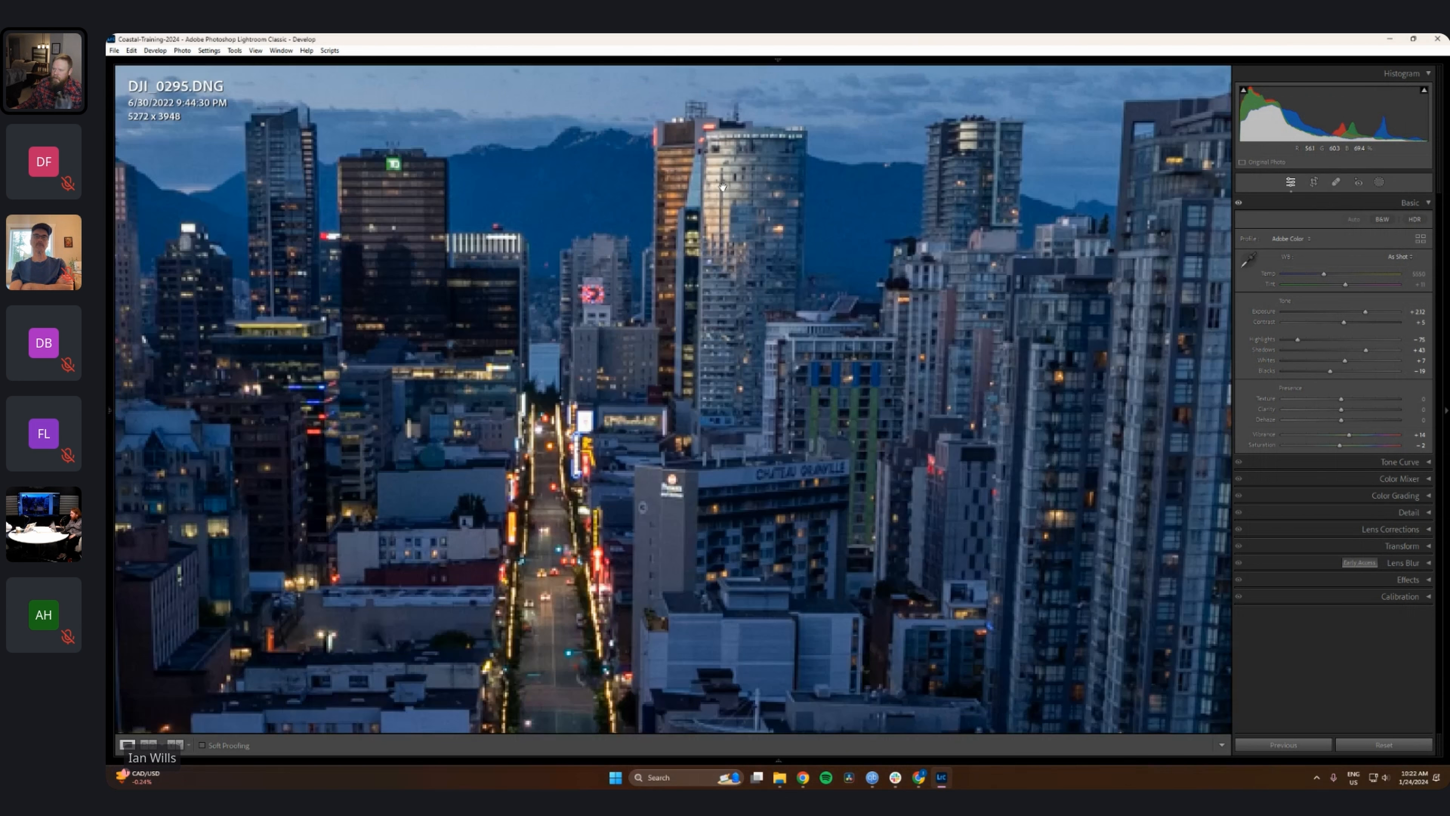
drag(741, 155, 834, 285)
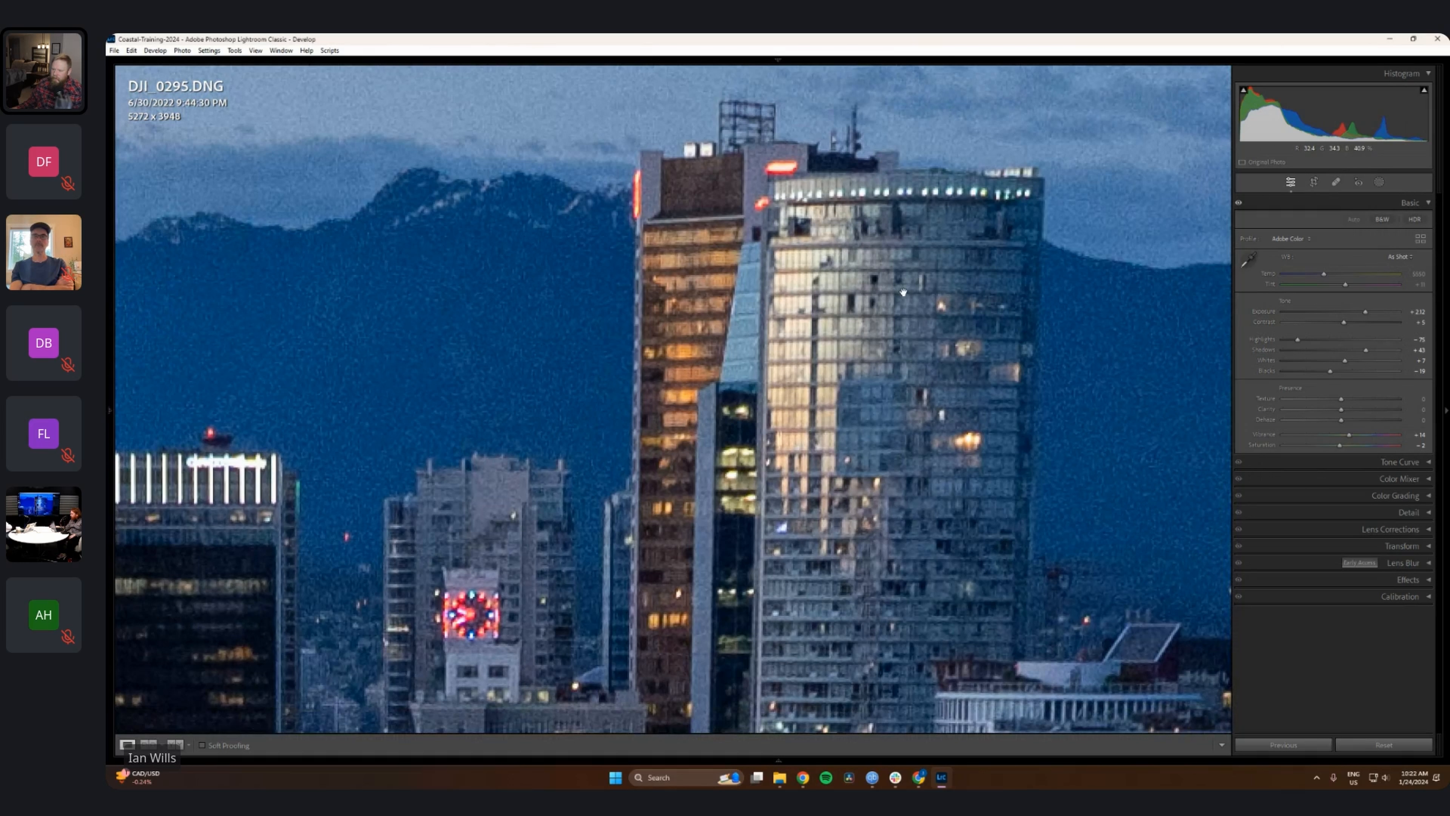
click(1238, 205)
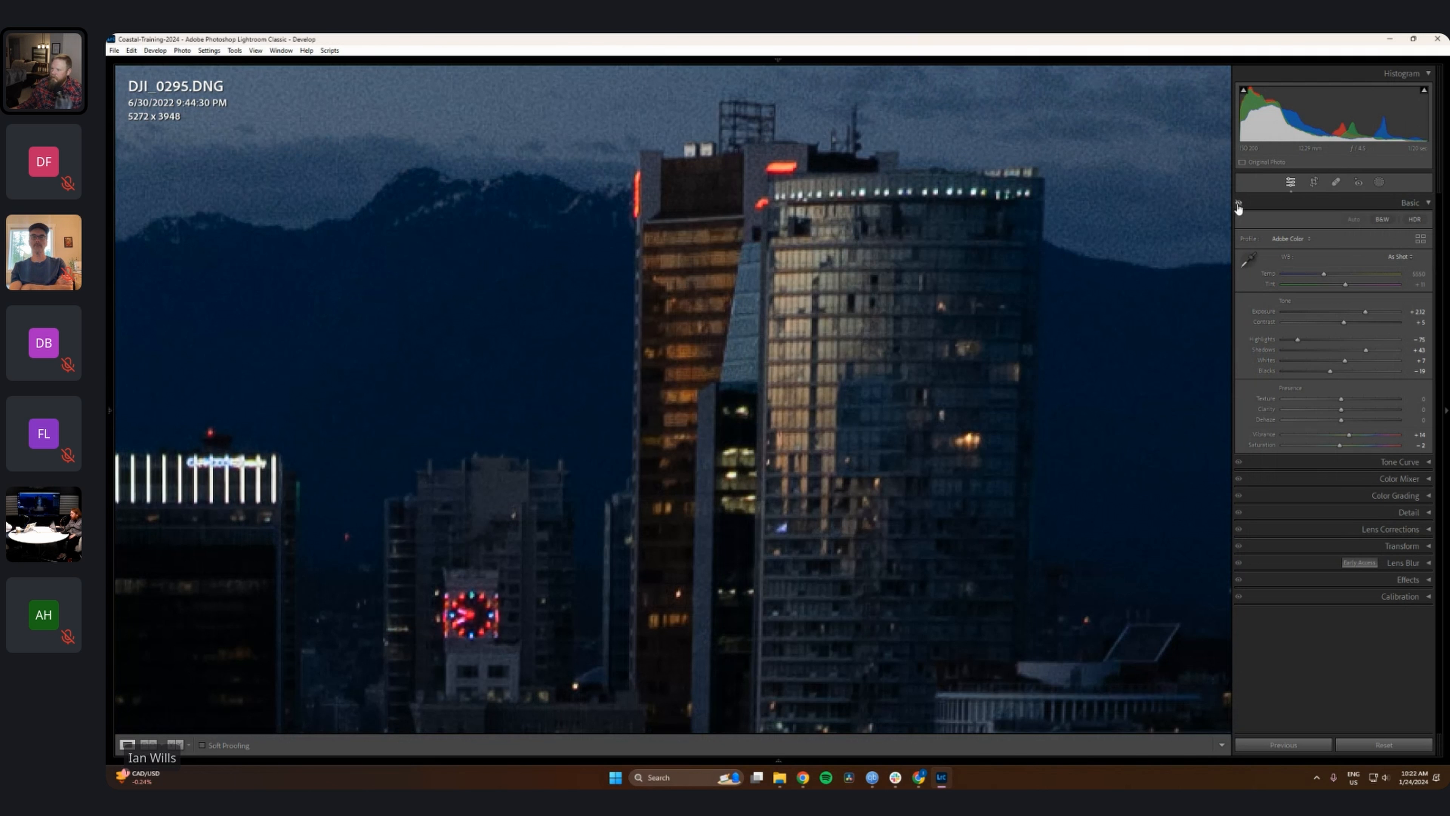
click(1239, 205)
click(1239, 205)
click(1238, 205)
click(1238, 205)
click(1238, 204)
click(1239, 204)
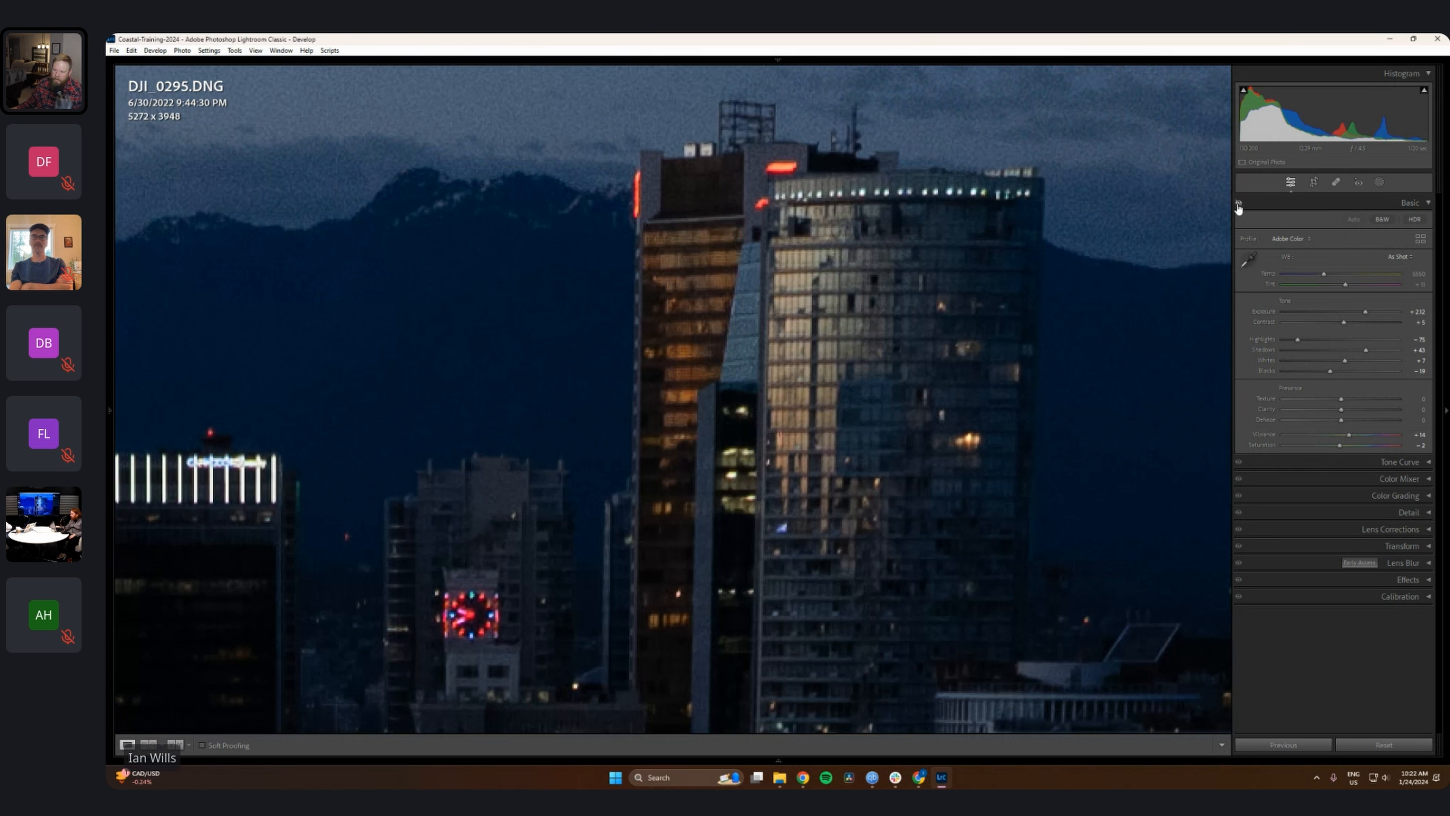
click(1238, 204)
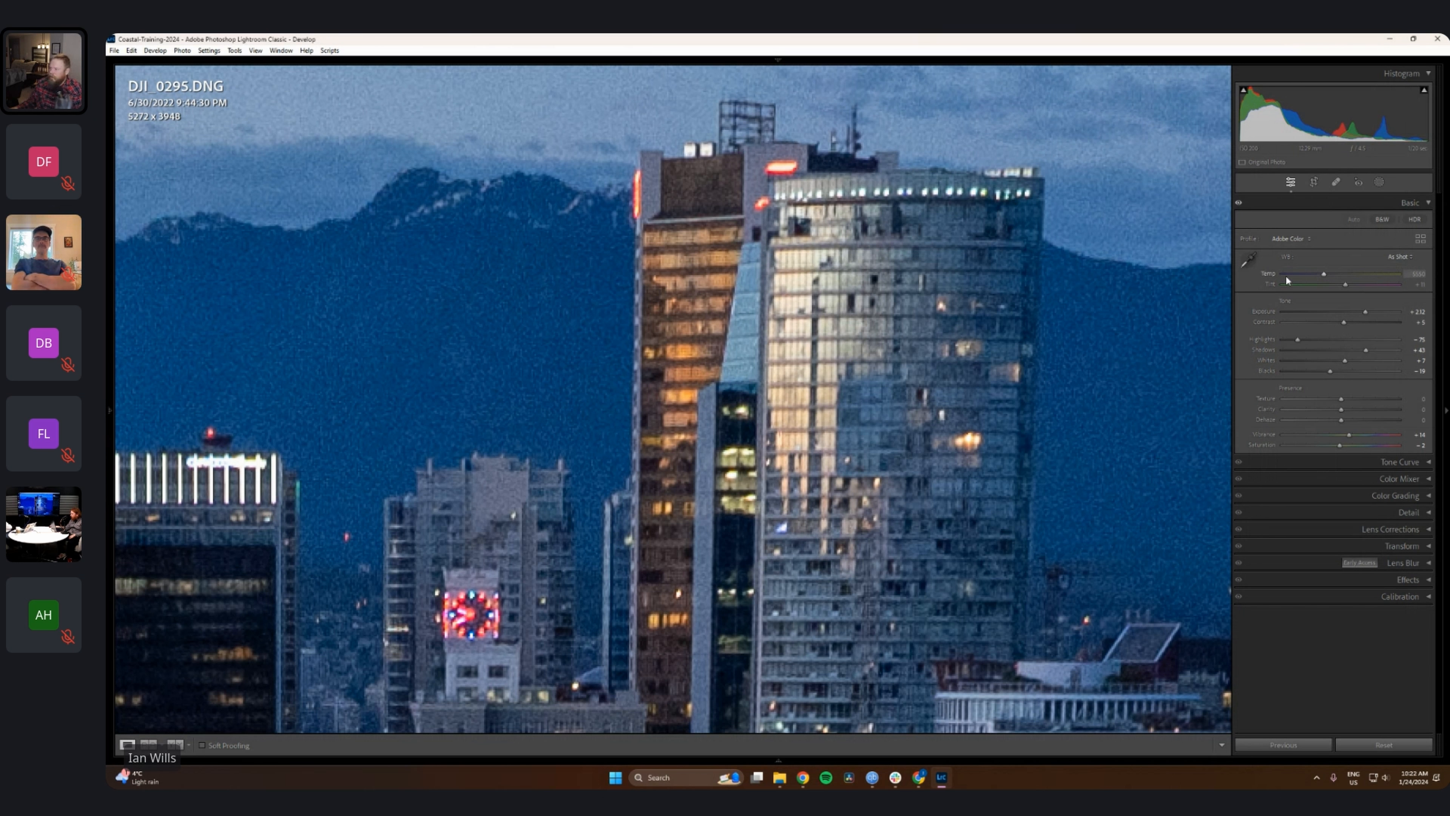
click(896, 365)
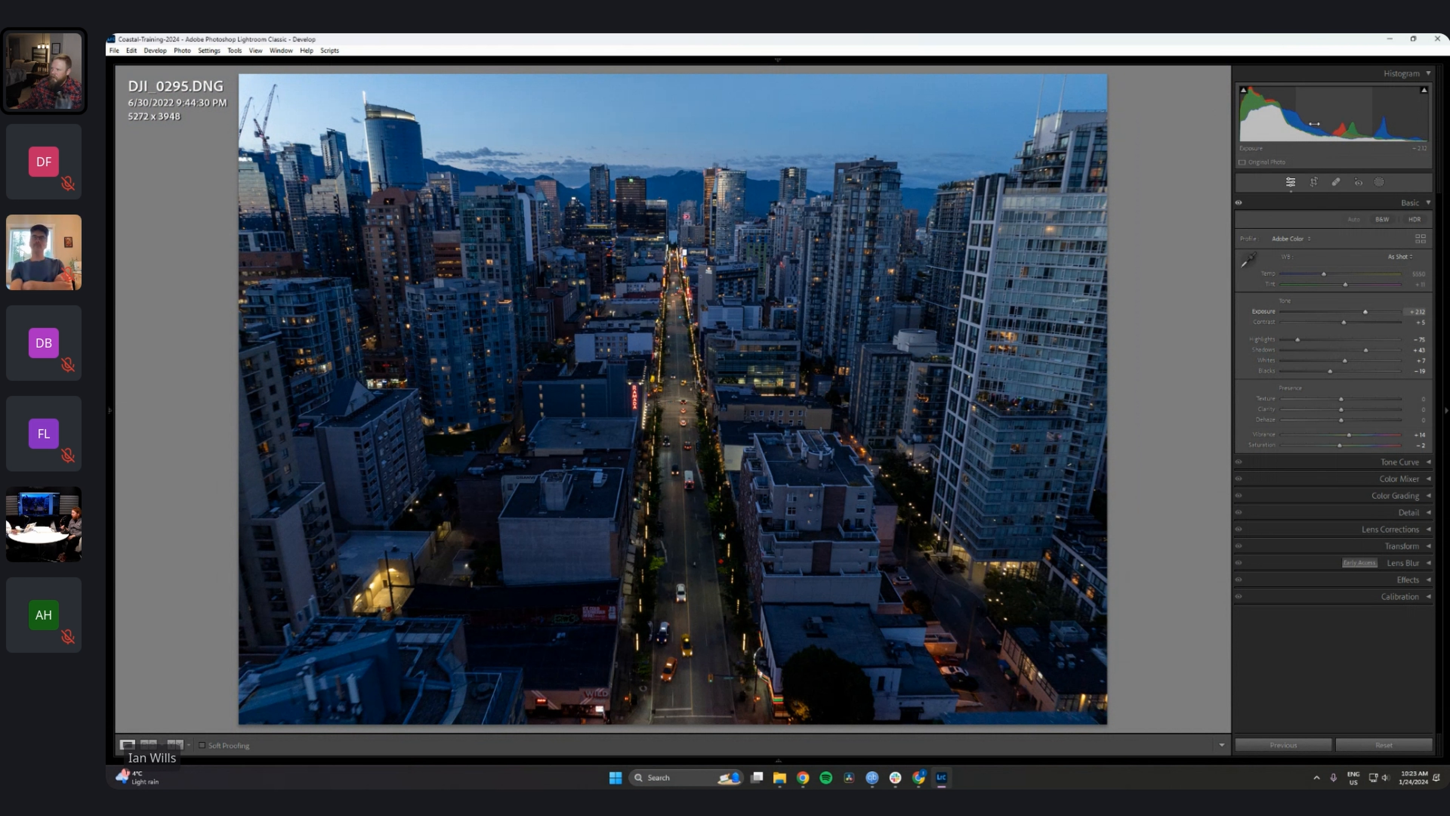
Step: Raise exposure and lower whites by dragging within the histogram, and briefly pull contrast down before restoring it
drag(1325, 111, 1353, 119)
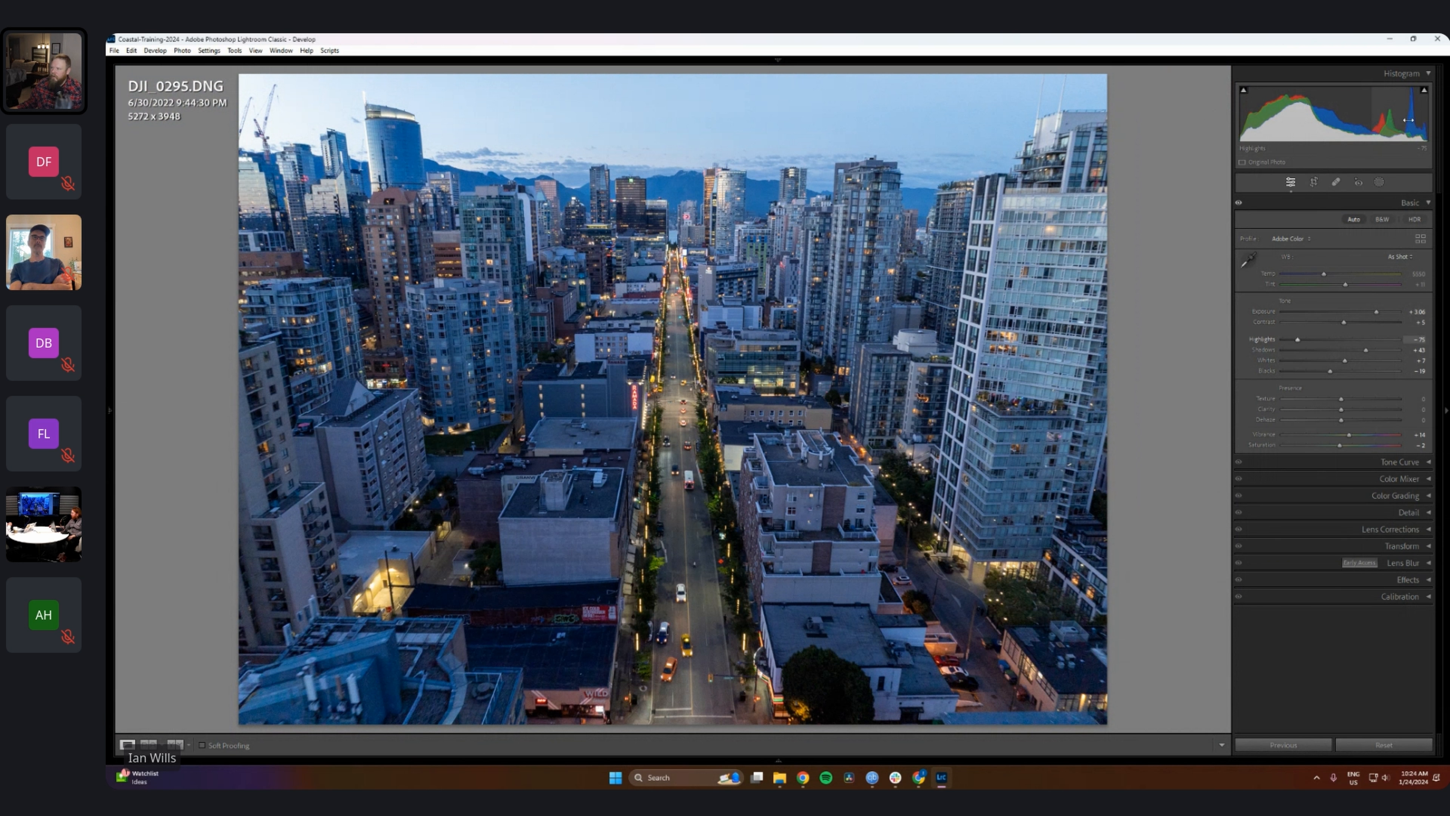
drag(1423, 122, 1370, 120)
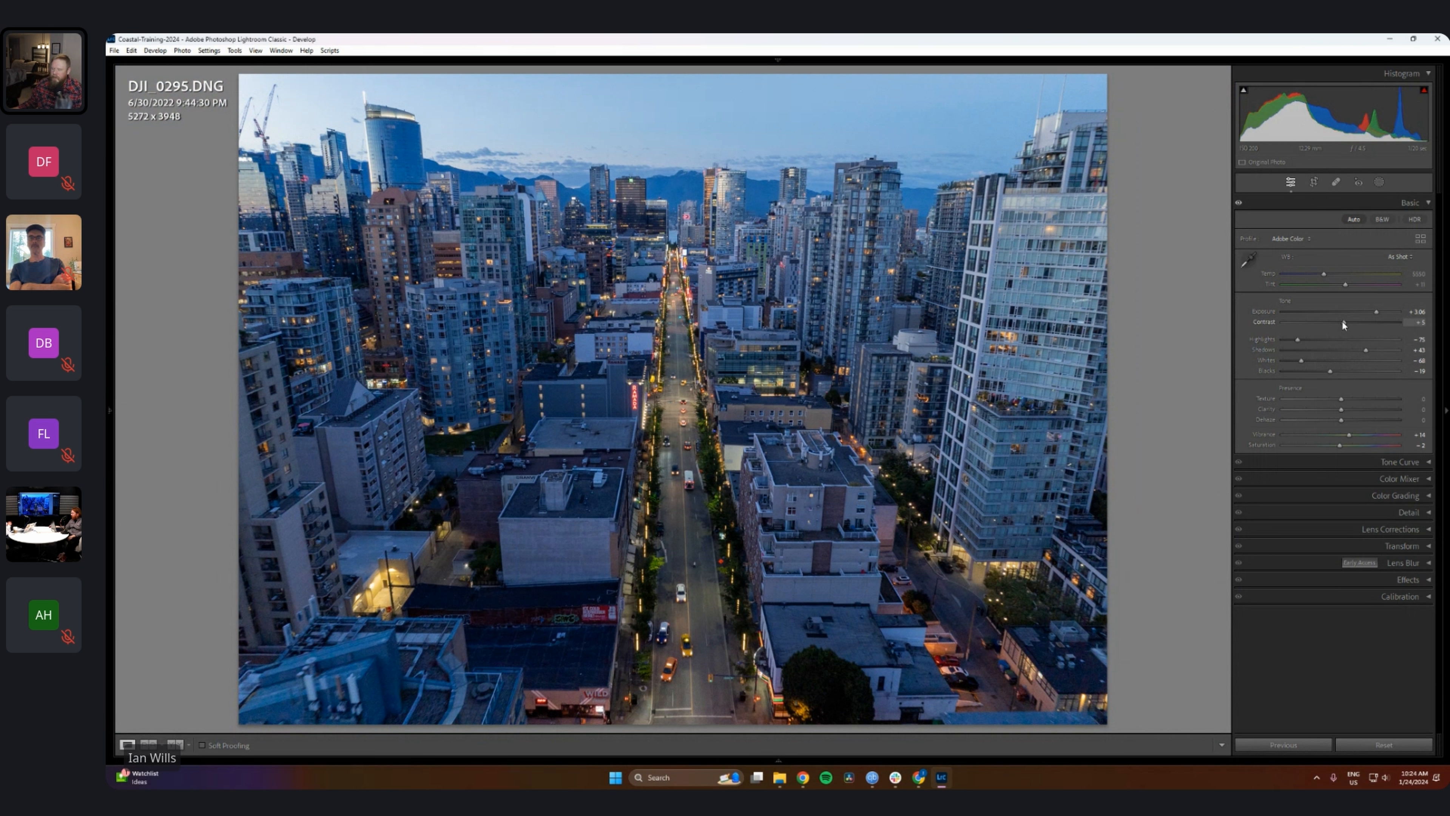
drag(1343, 321, 1208, 314)
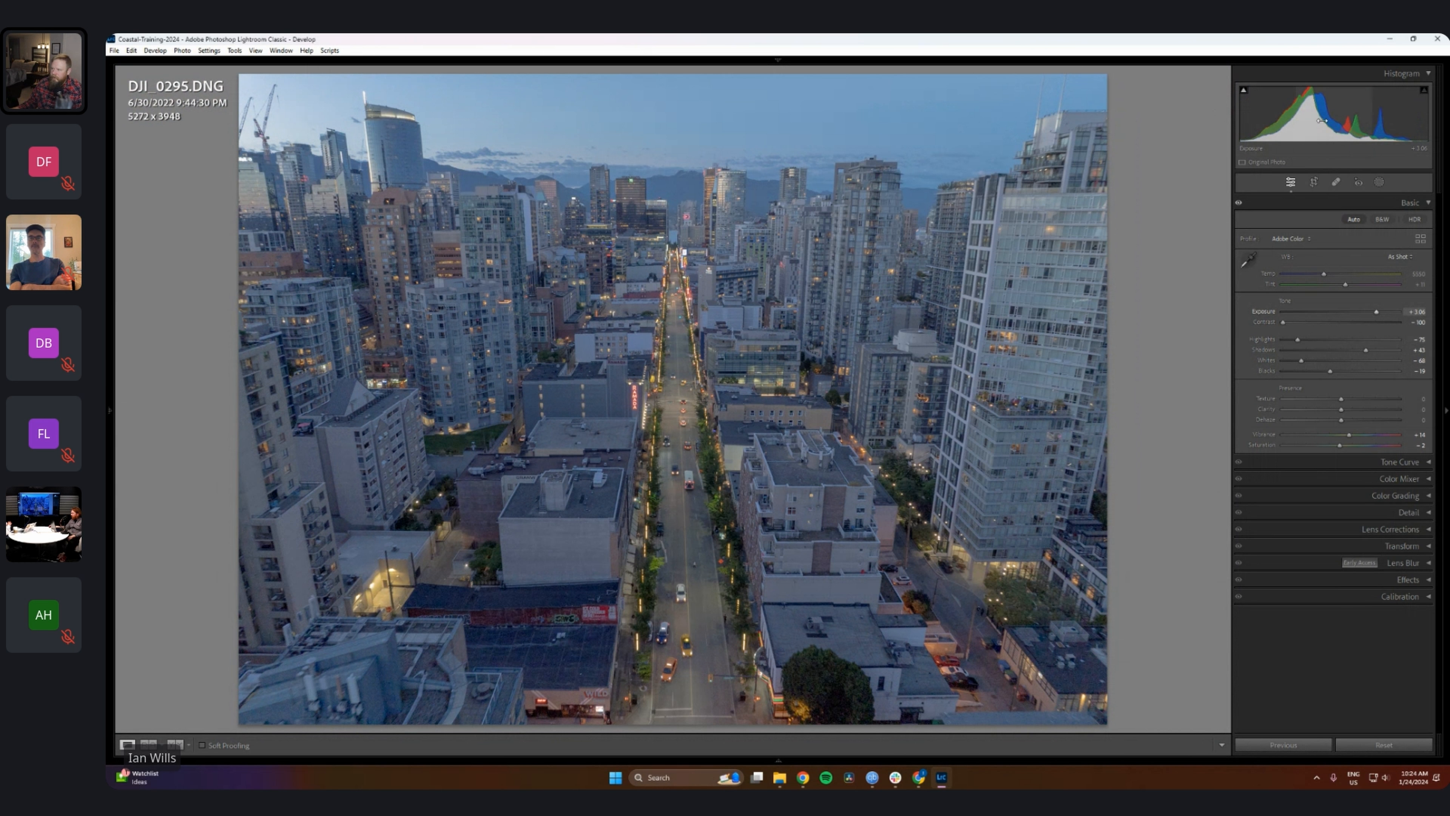
drag(1291, 322, 1340, 323)
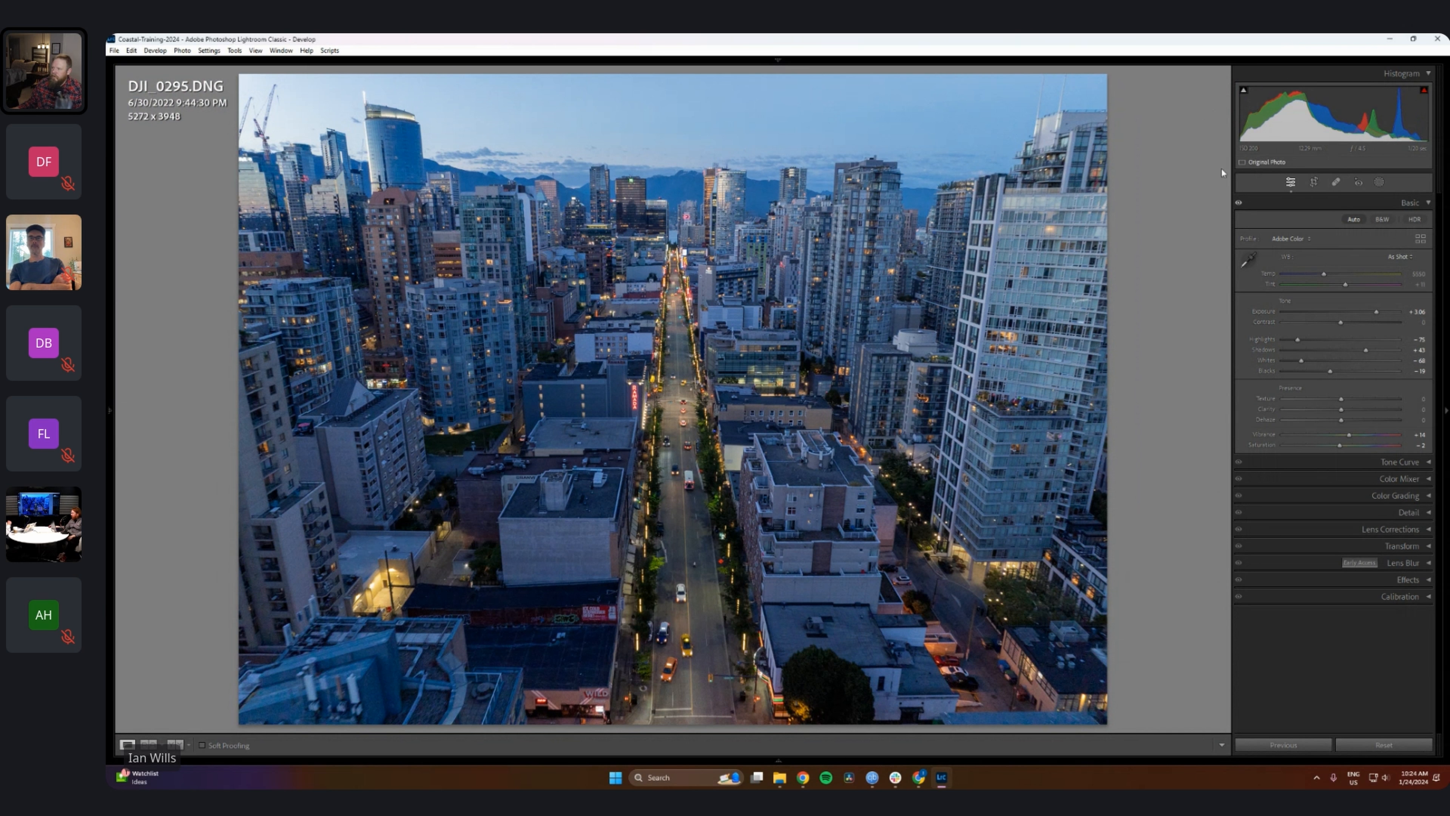